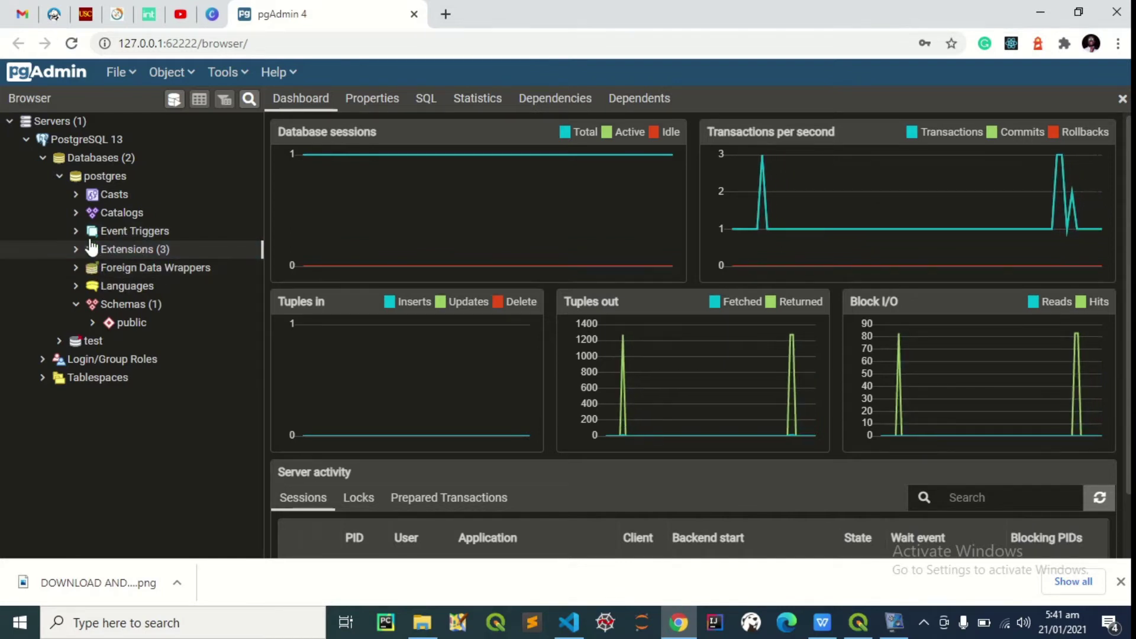
Re-expand PostgreSQL 13 > Databases > postgres to show its adminpack, plpgsql and postgis extensions
left_click(60, 177)
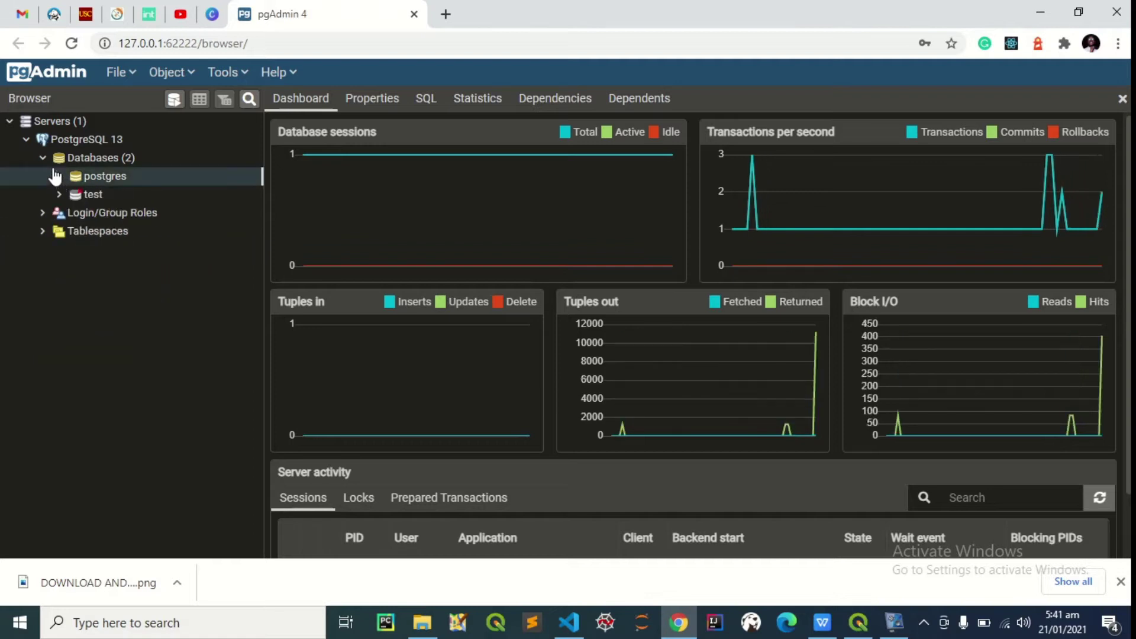
left_click(43, 157)
left_click(27, 141)
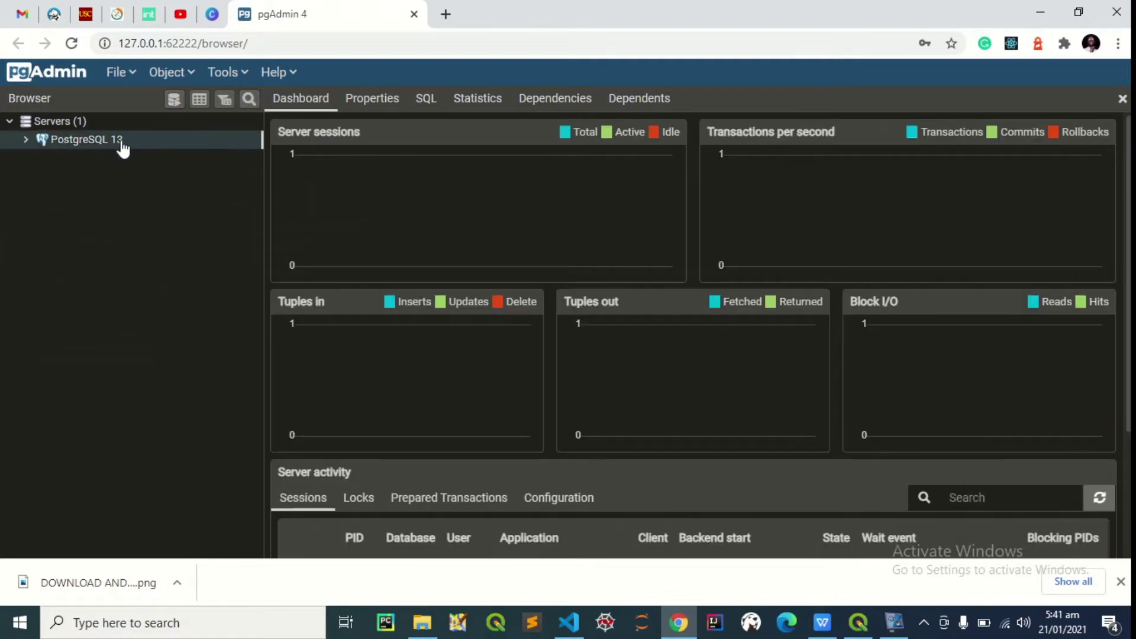
left_click(26, 141)
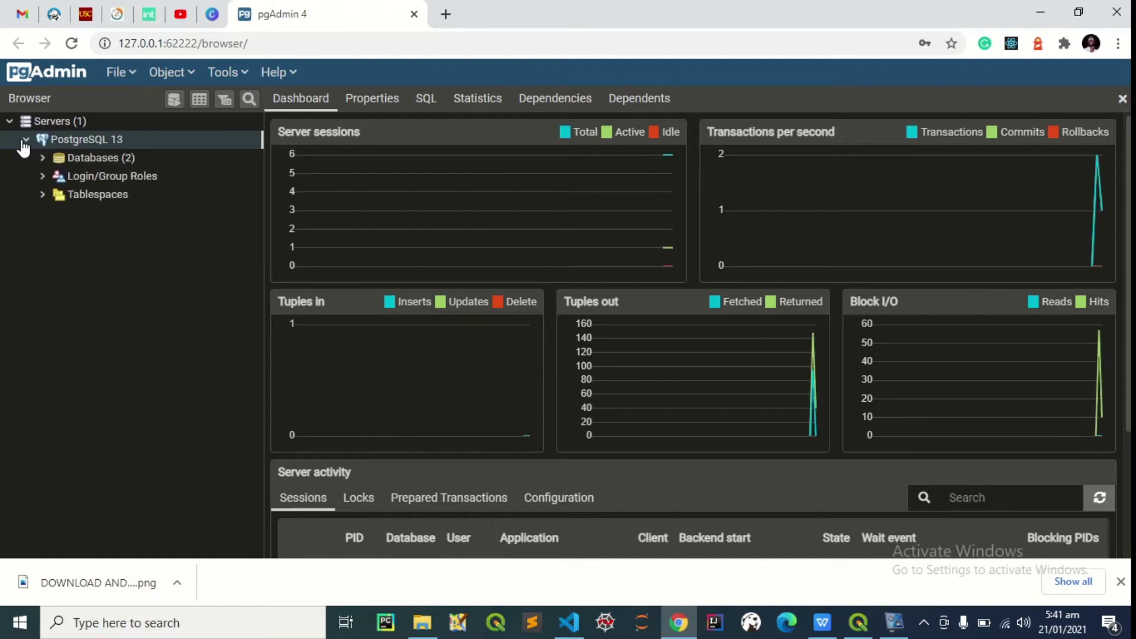
left_click(43, 158)
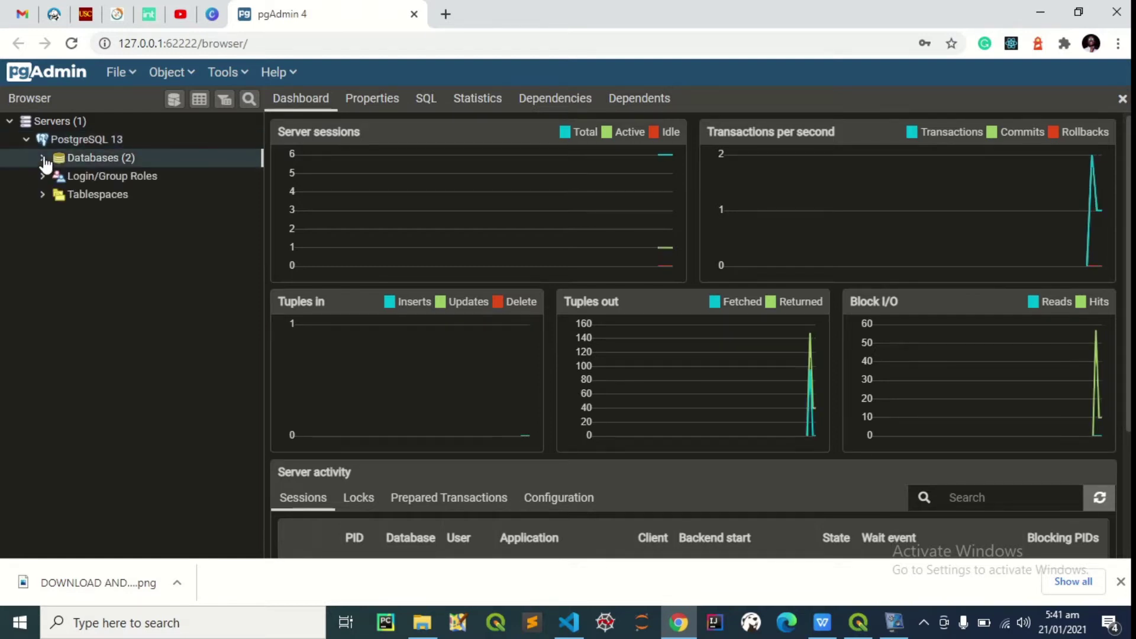
left_click(59, 177)
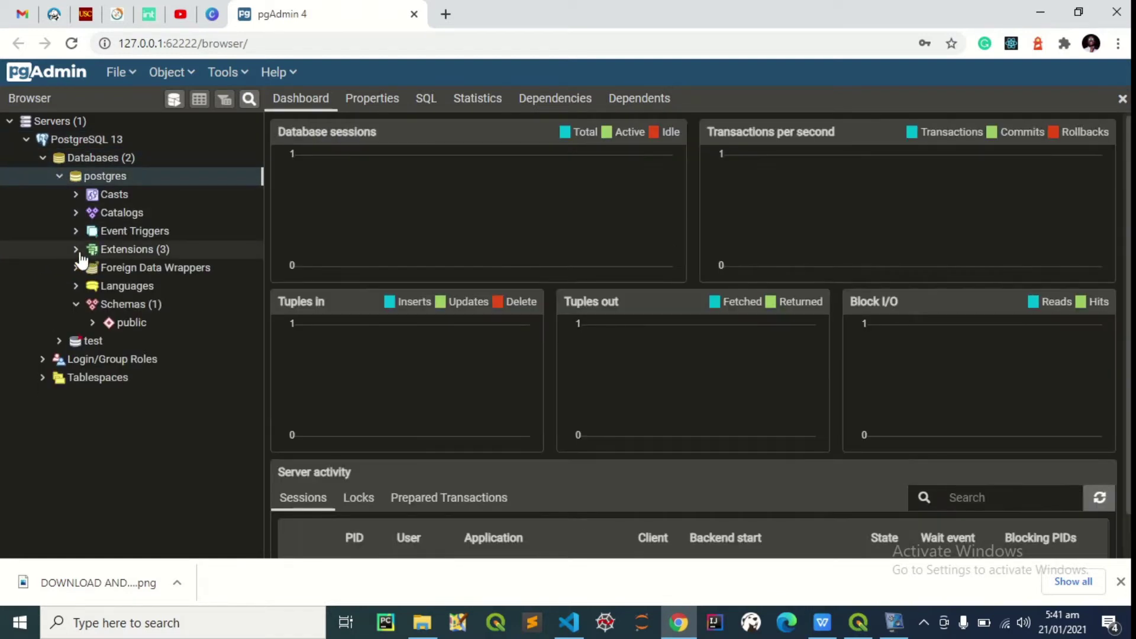
left_click(76, 249)
Create the postgis_raster extension in the postgres database, found by searching 'postg'
right_click(134, 251)
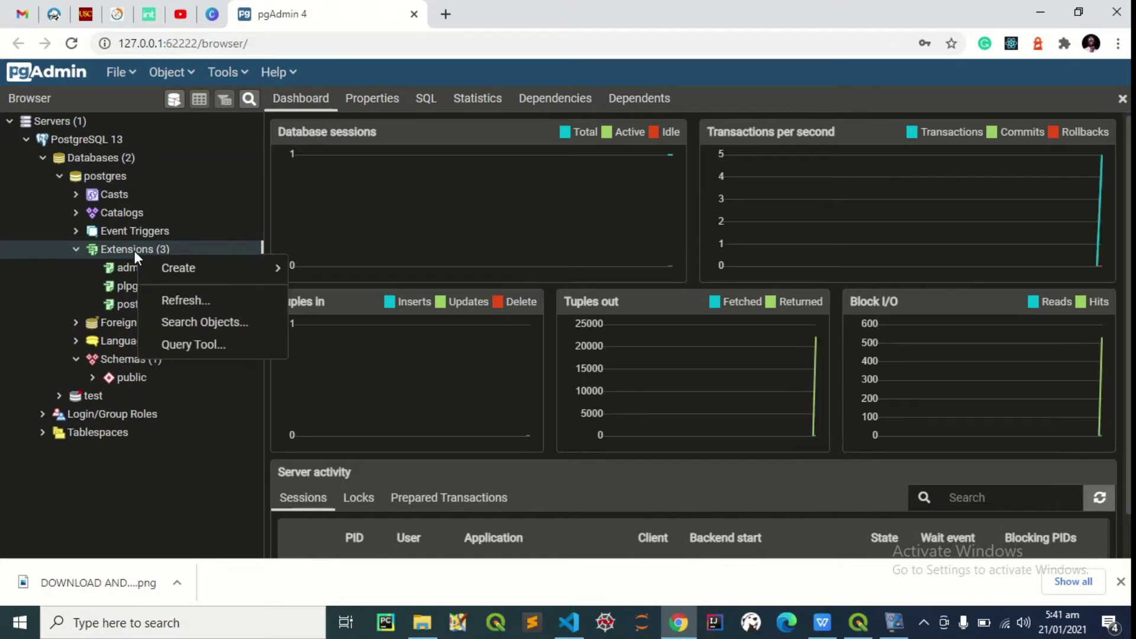
mouse_move(172, 275)
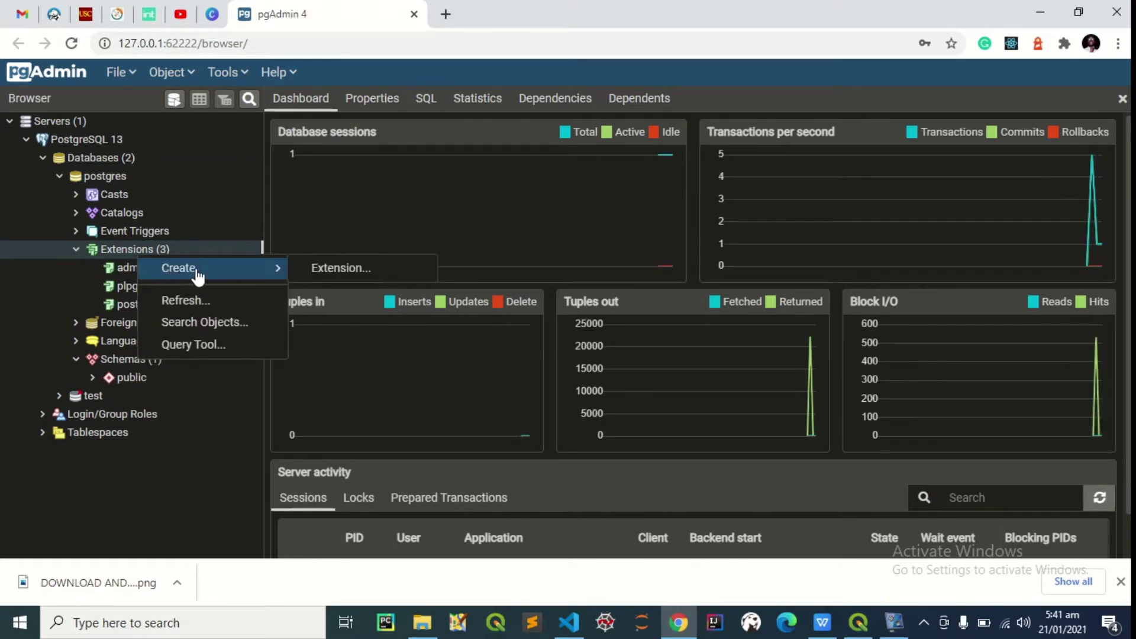
left_click(372, 270)
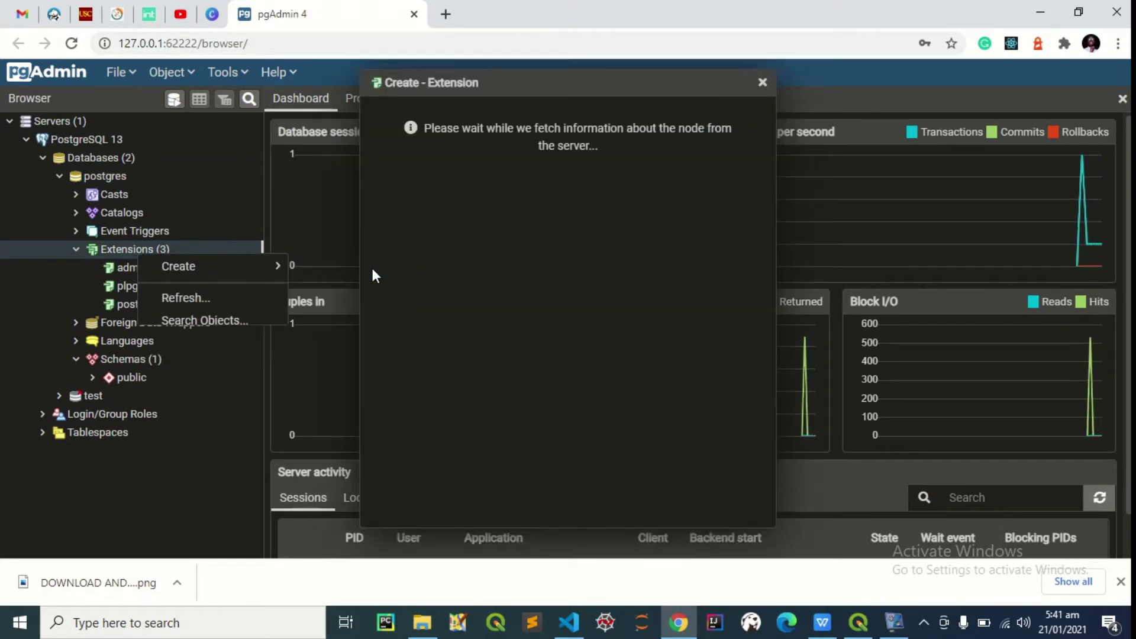
left_click(526, 143)
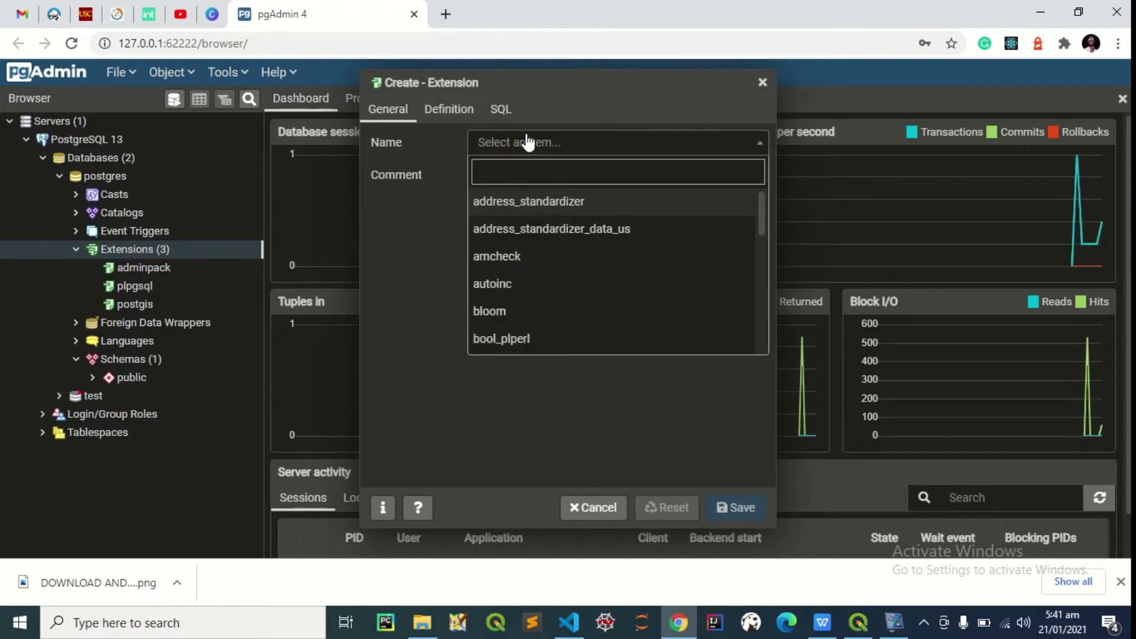
type("postg")
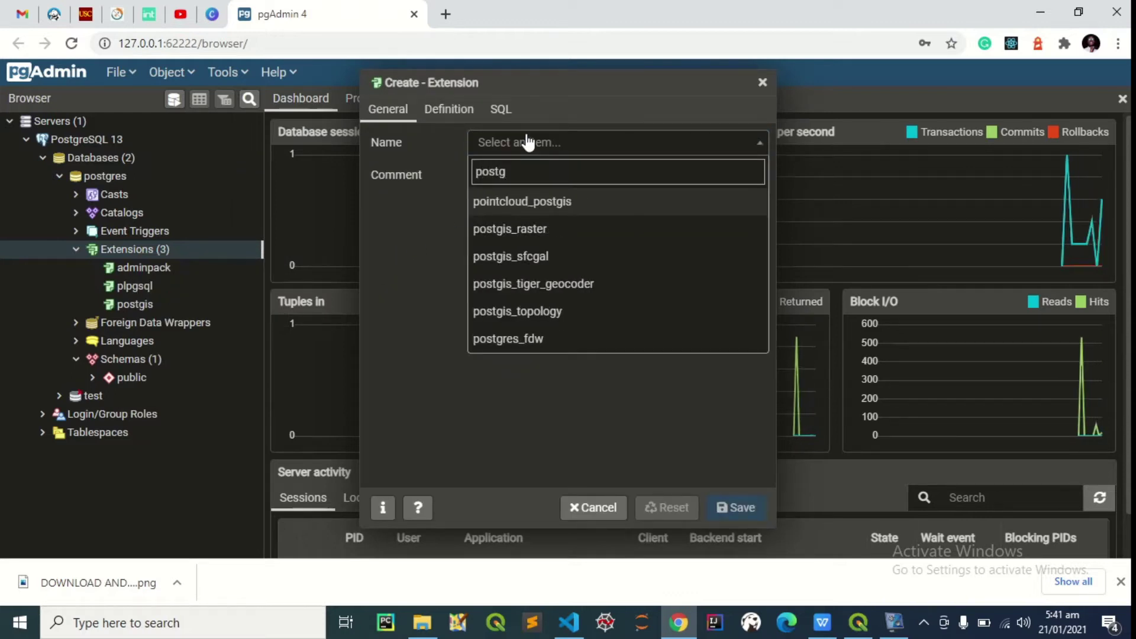
left_click(544, 231)
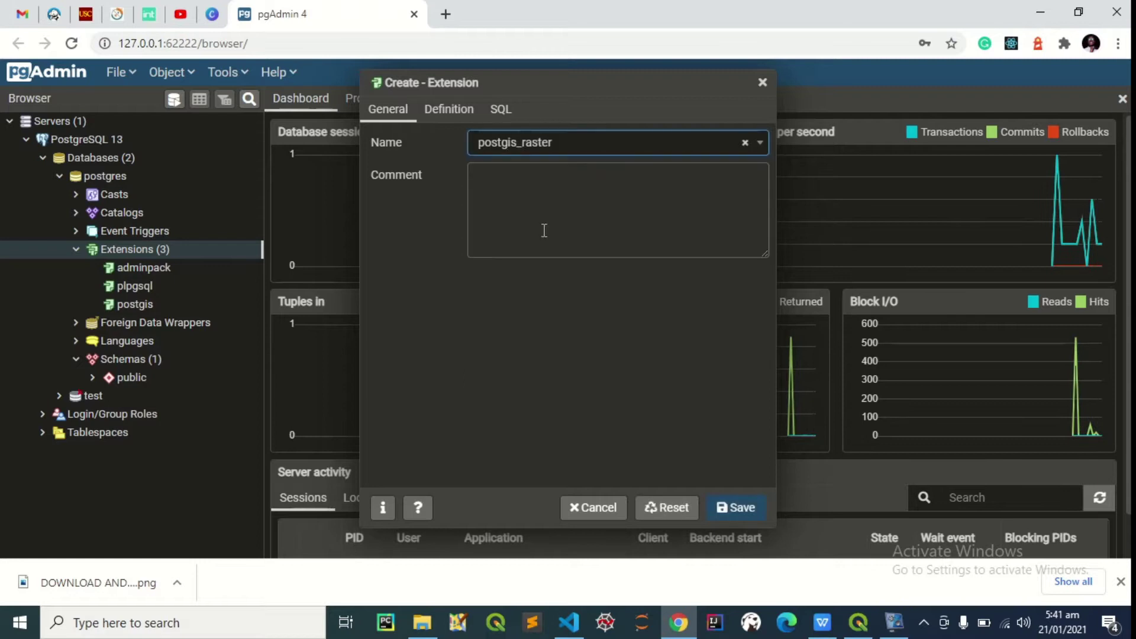
left_click(744, 510)
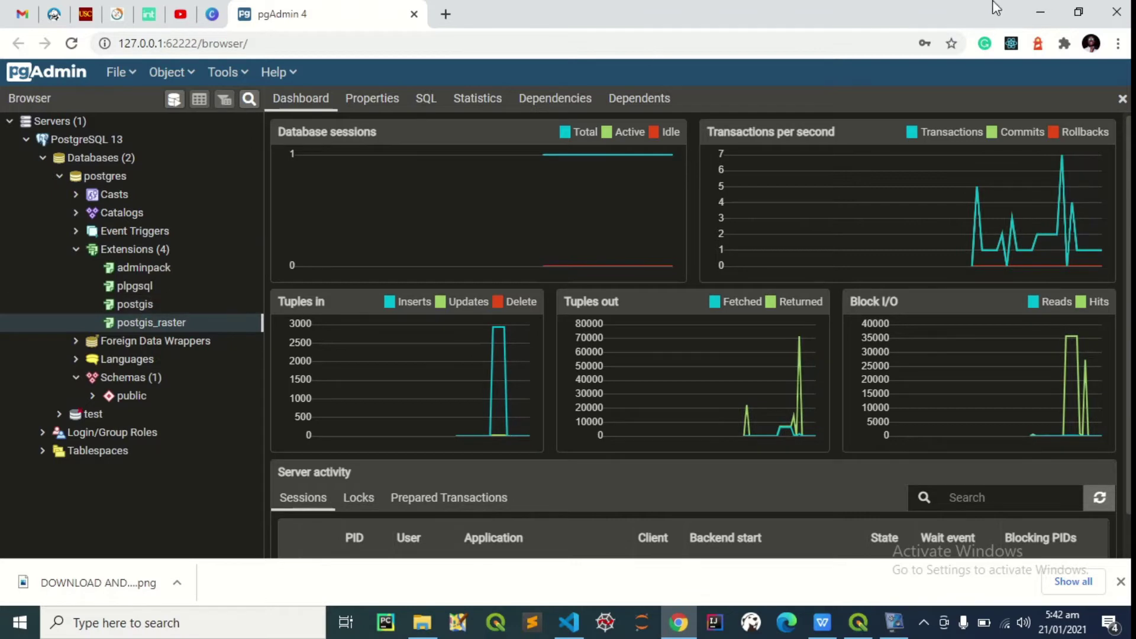
Switch to QGIS and add Desktop/dem.tif as the raster layer 'dem' on the map
left_click(1036, 8)
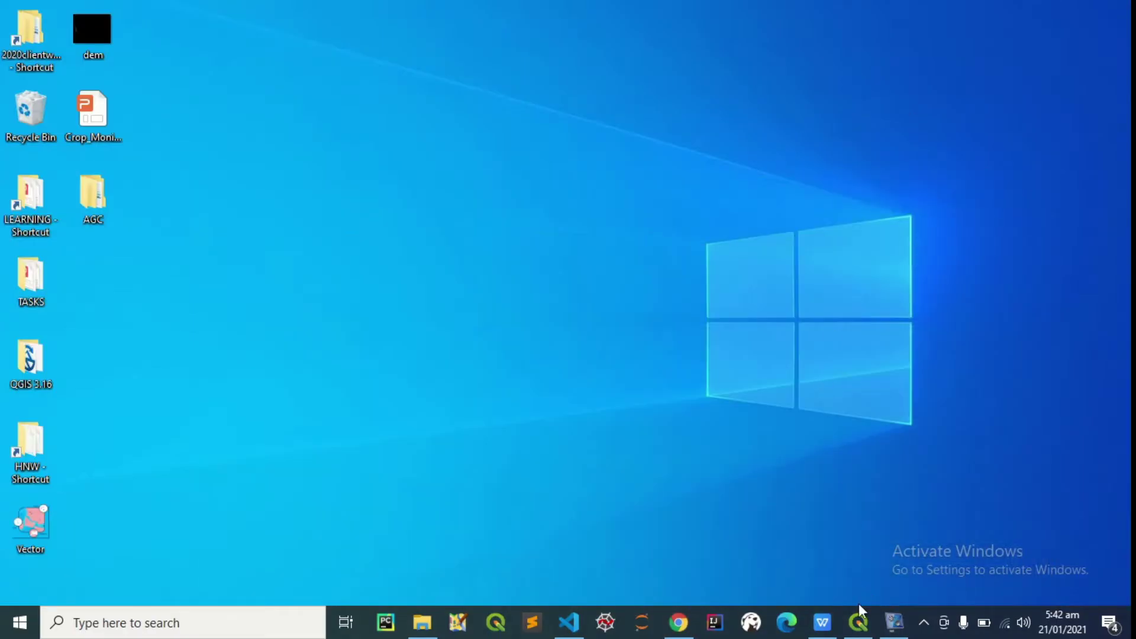
left_click(860, 611)
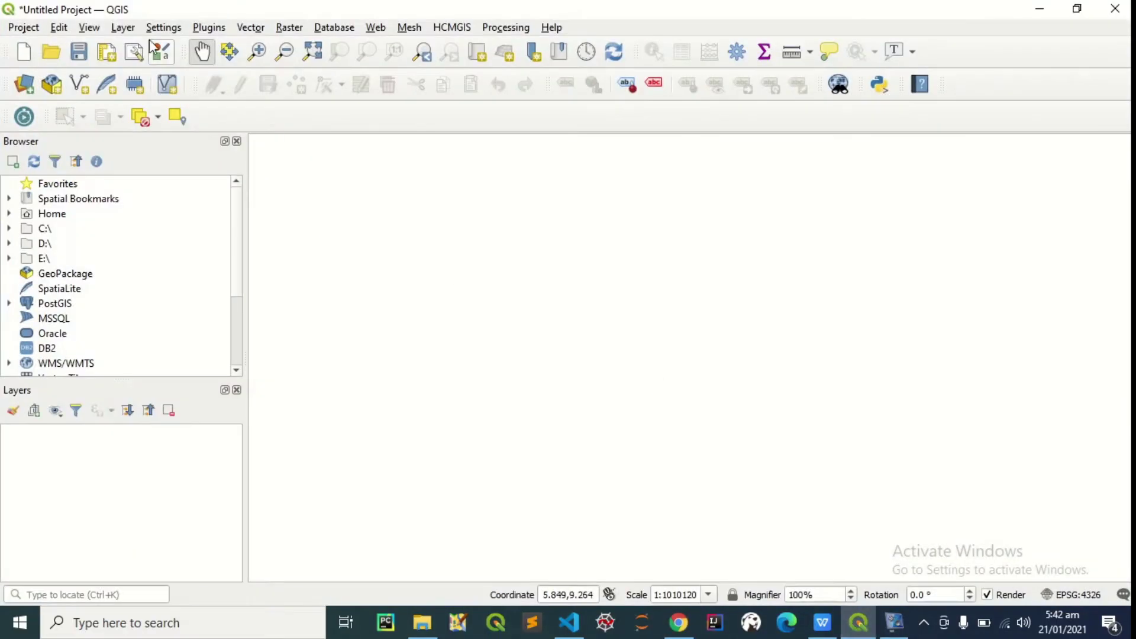
left_click(121, 27)
mouse_move(217, 82)
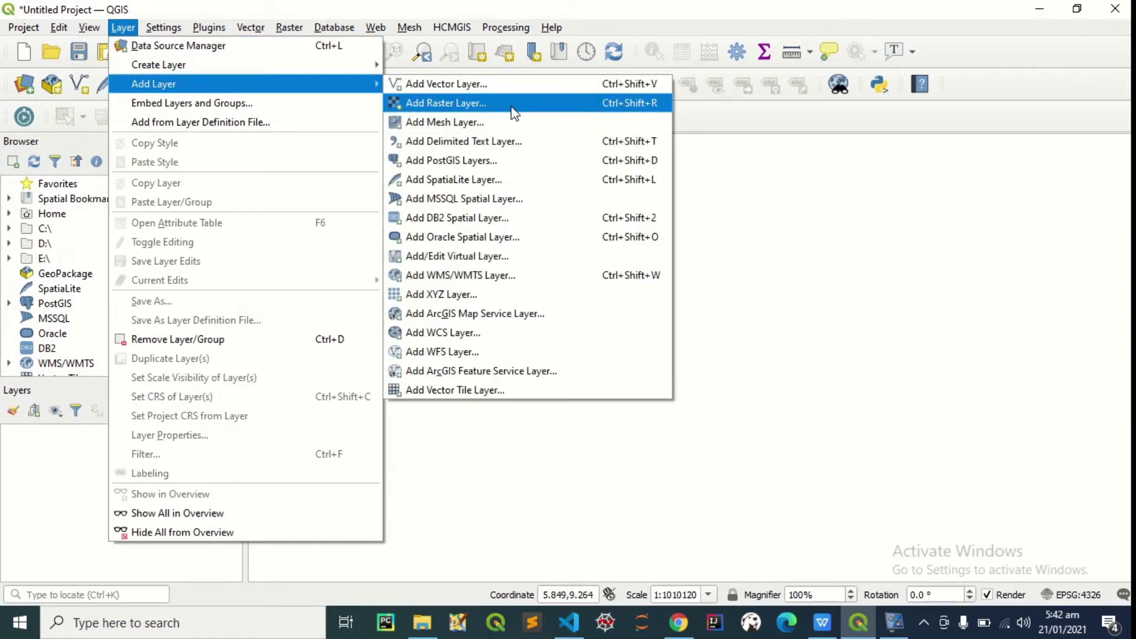
left_click(447, 102)
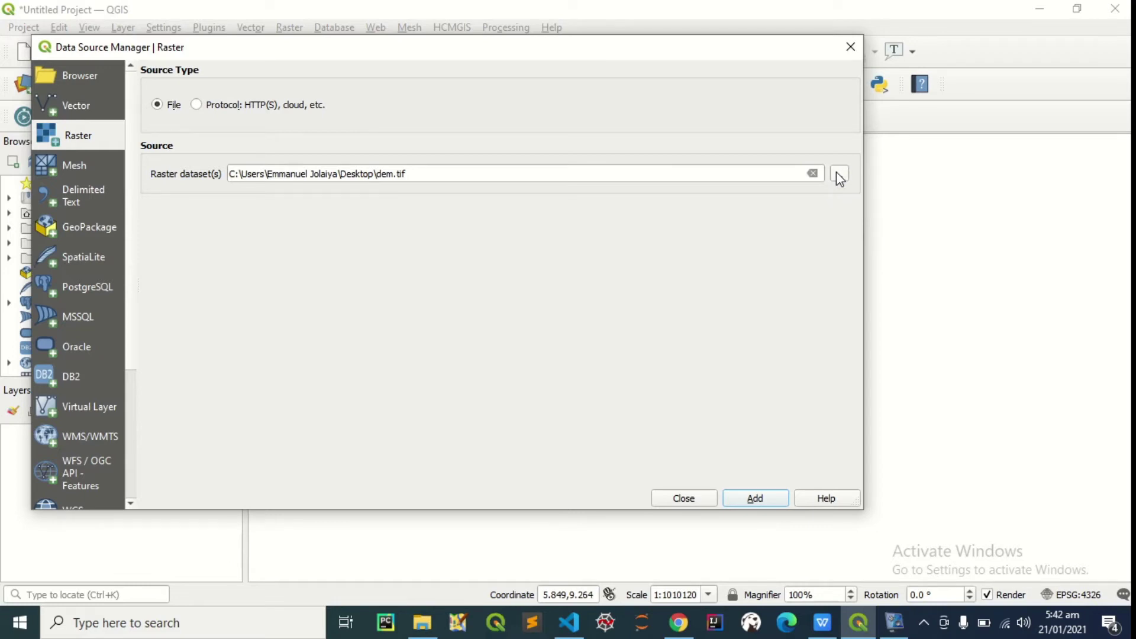
left_click(839, 174)
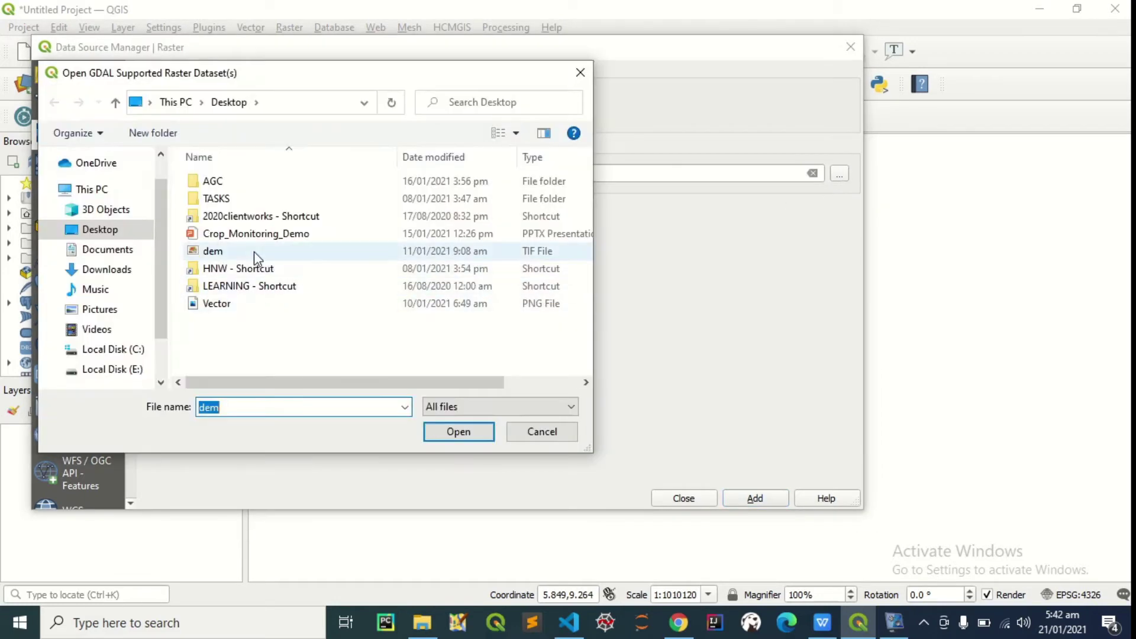
left_click(254, 251)
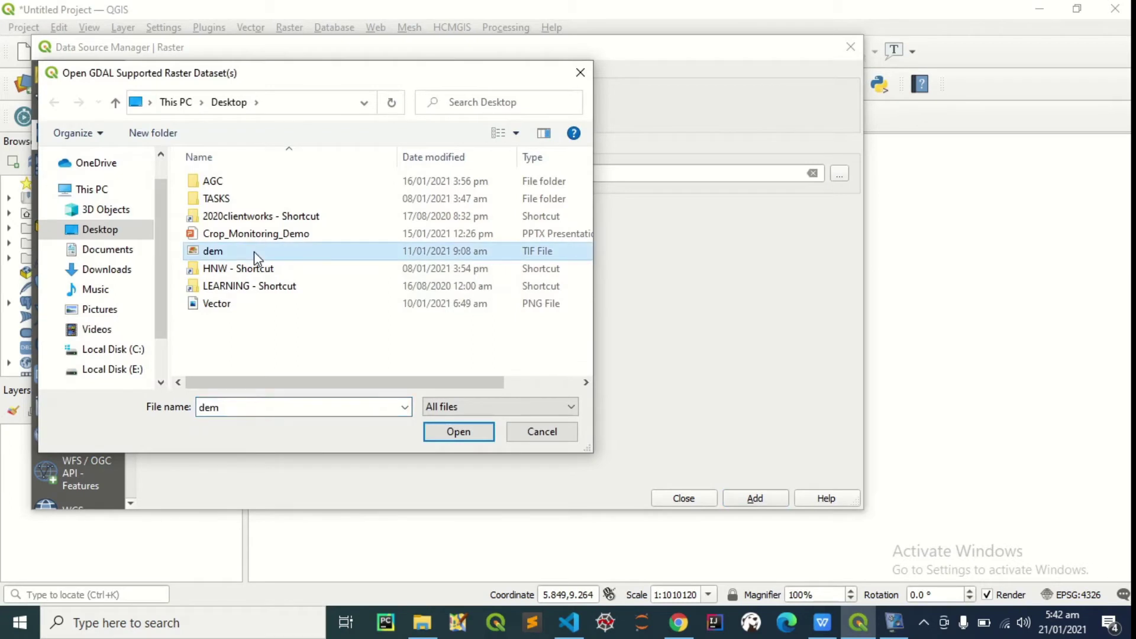
left_click(454, 433)
left_click(759, 496)
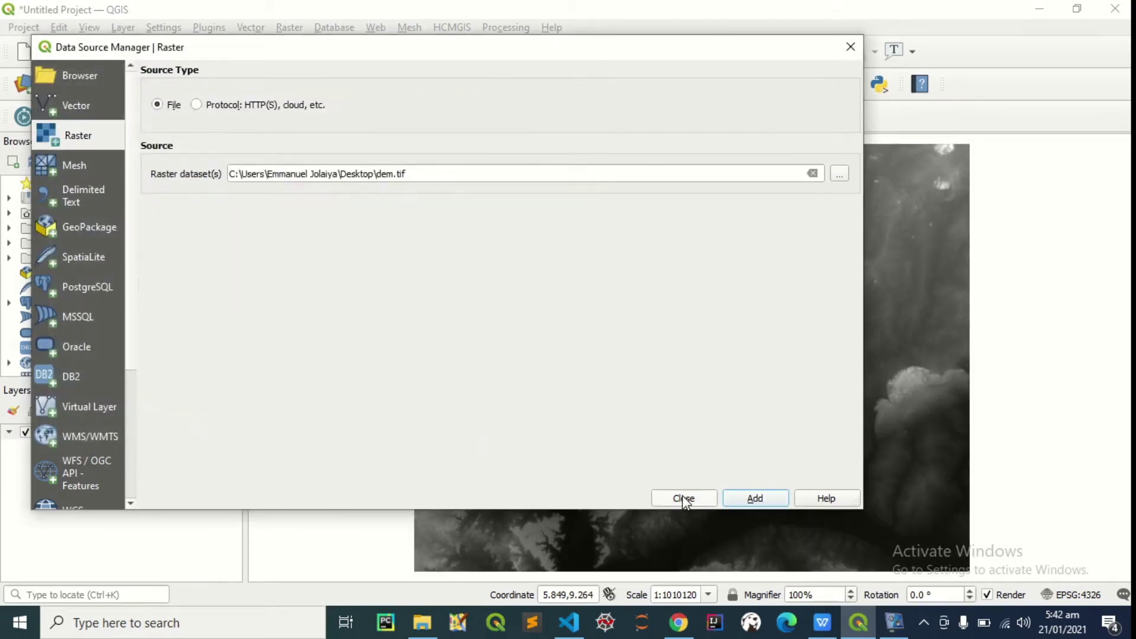
left_click(683, 499)
left_click_drag(719, 399, 697, 382)
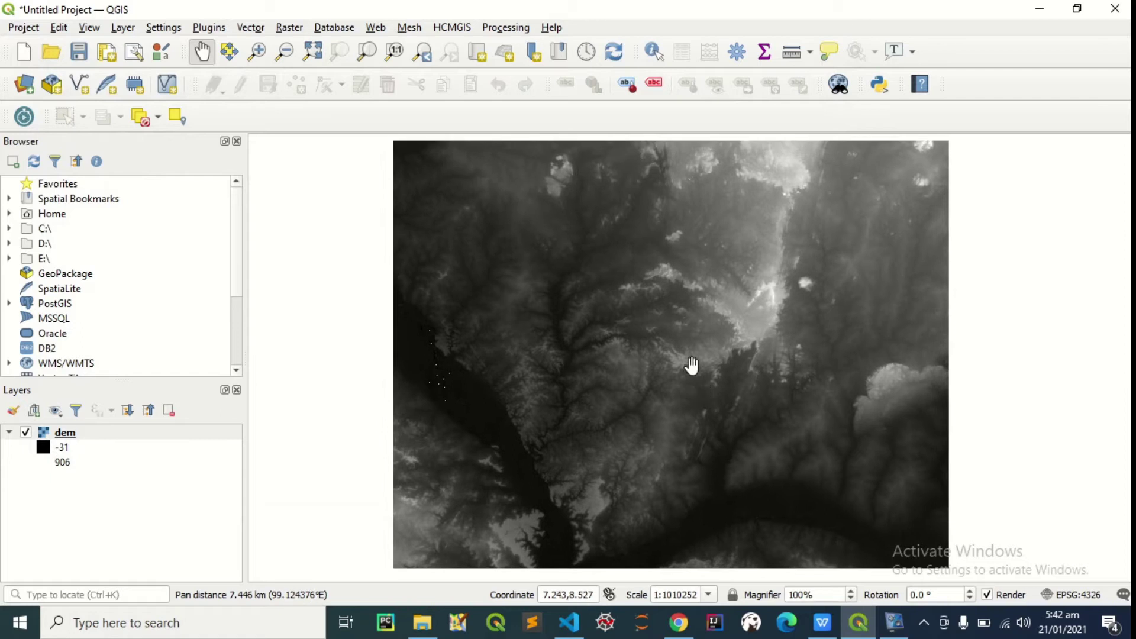
Check in the dem layer's Information properties that its CRS is EPSG:4326 - WGS 84
left_click(93, 436)
right_click(93, 437)
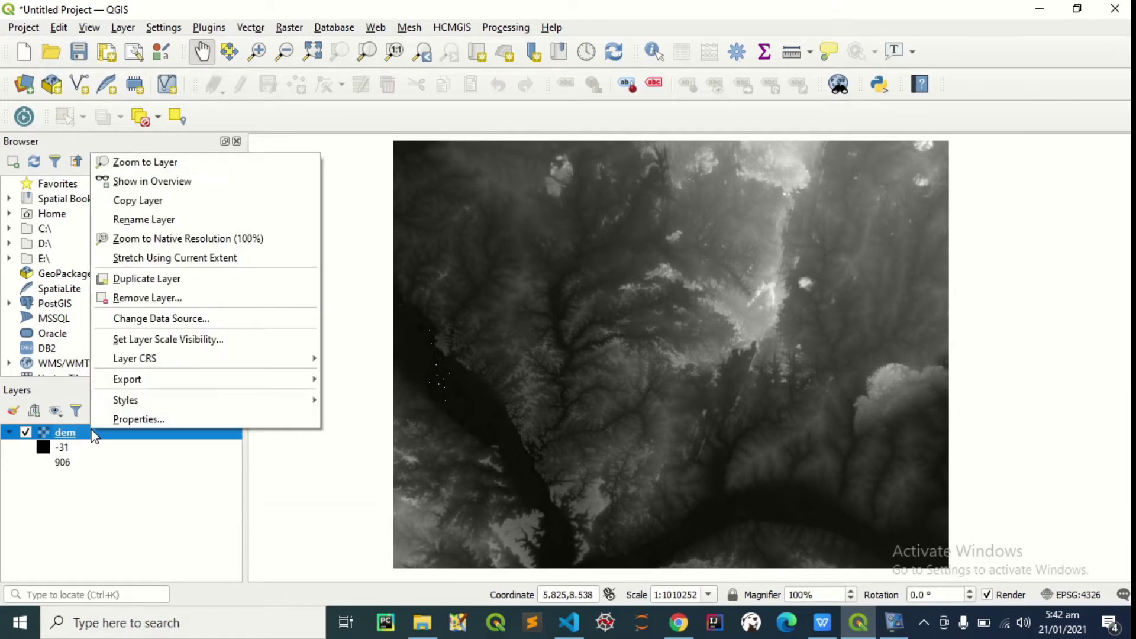
left_click(143, 418)
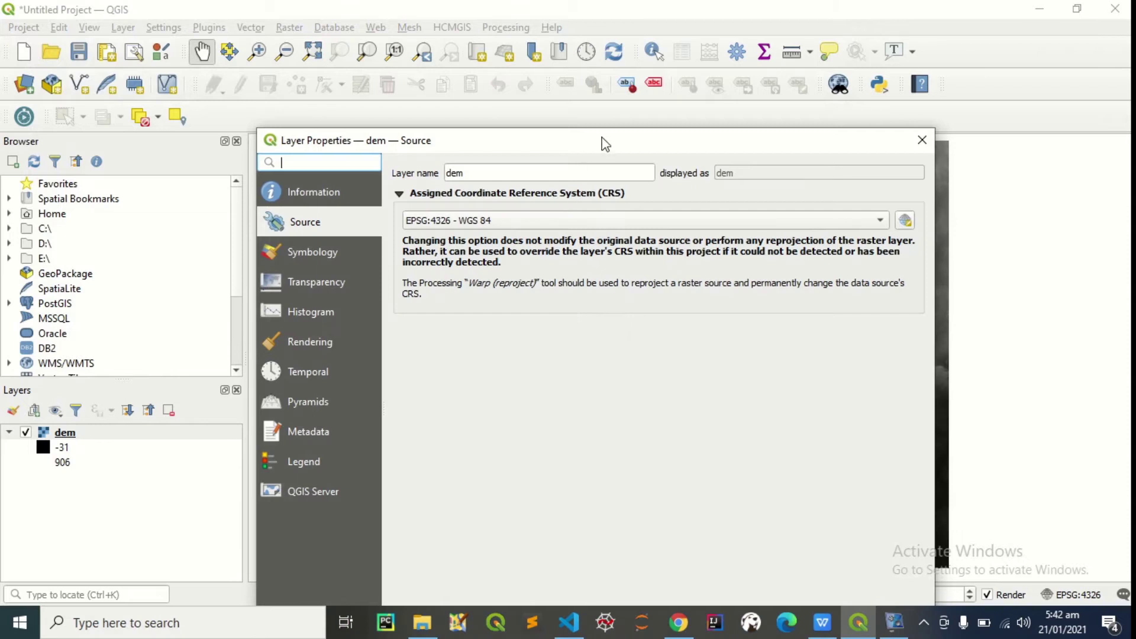
left_click_drag(605, 142, 580, 77)
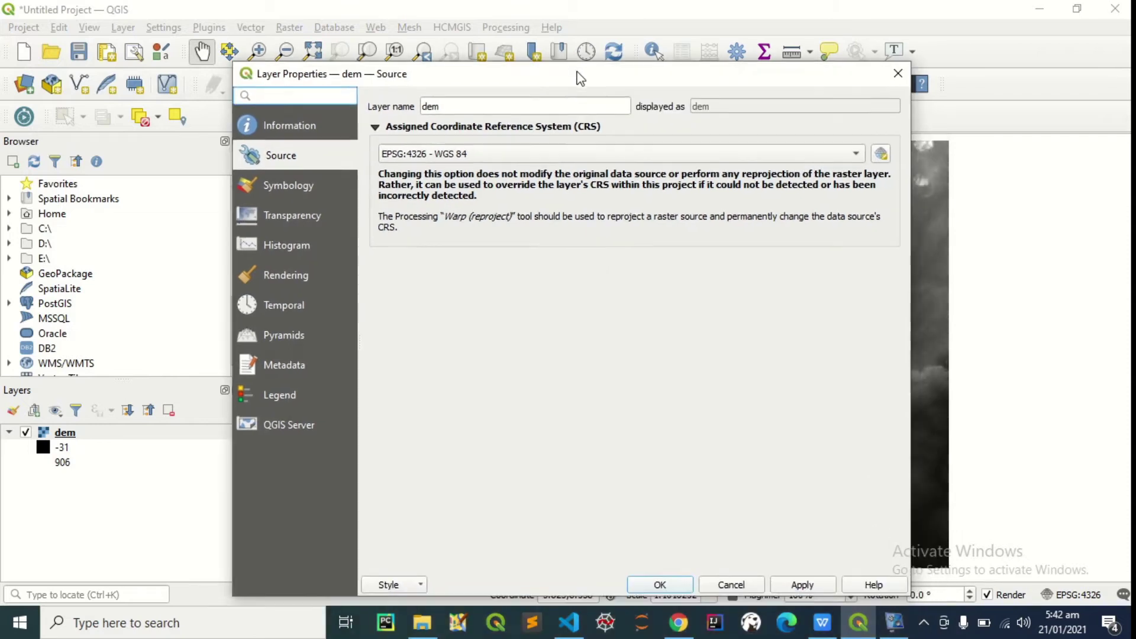
left_click(288, 134)
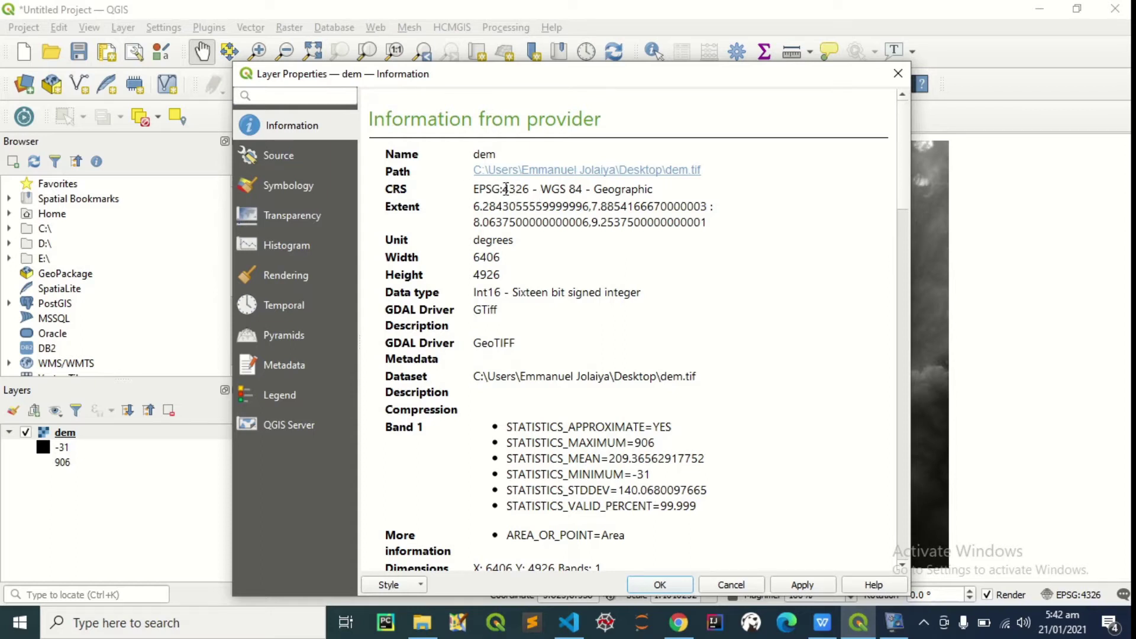
left_click_drag(503, 188, 531, 189)
left_click(899, 74)
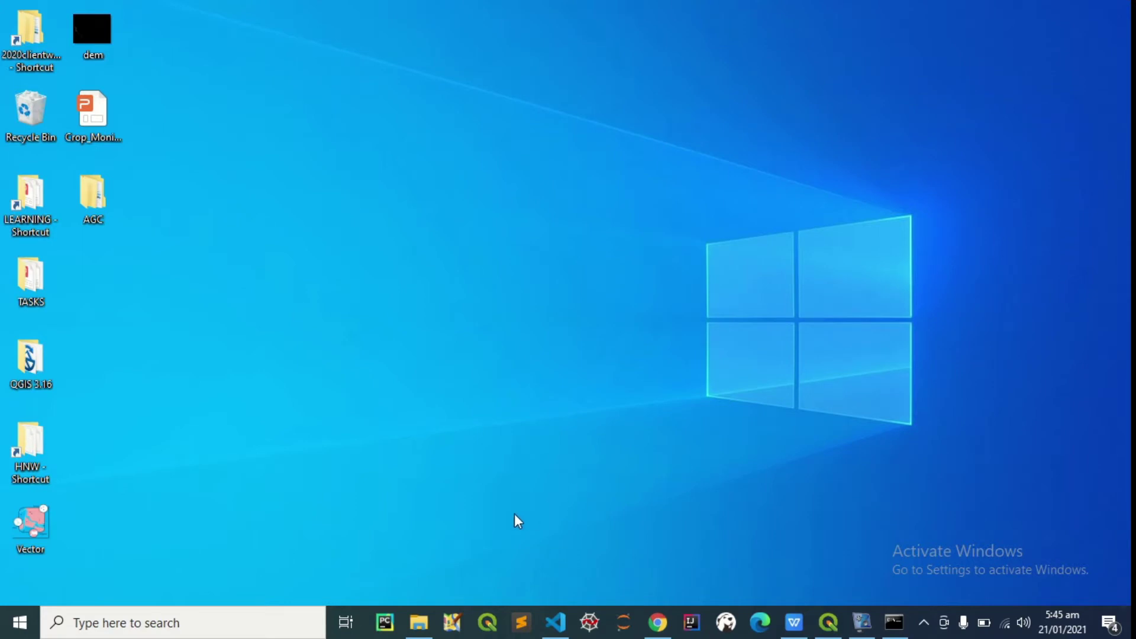
Browse File Explorer to C:\Program Files\PostgreSQL\13\bin and select raster2pgsql
left_click(417, 628)
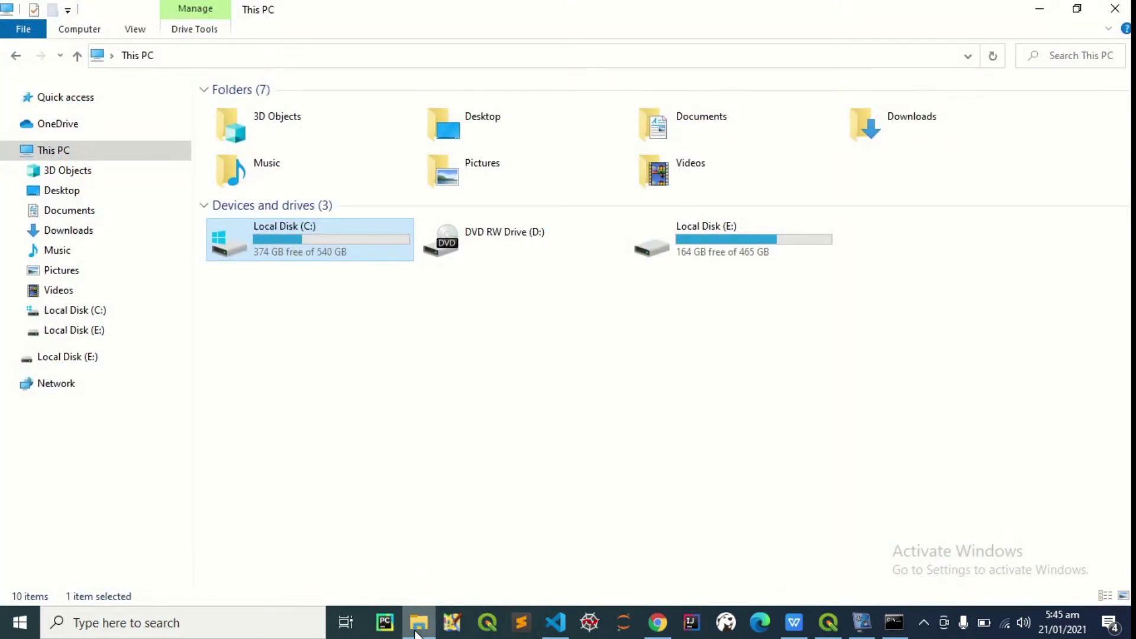
double_click(297, 231)
left_click(283, 249)
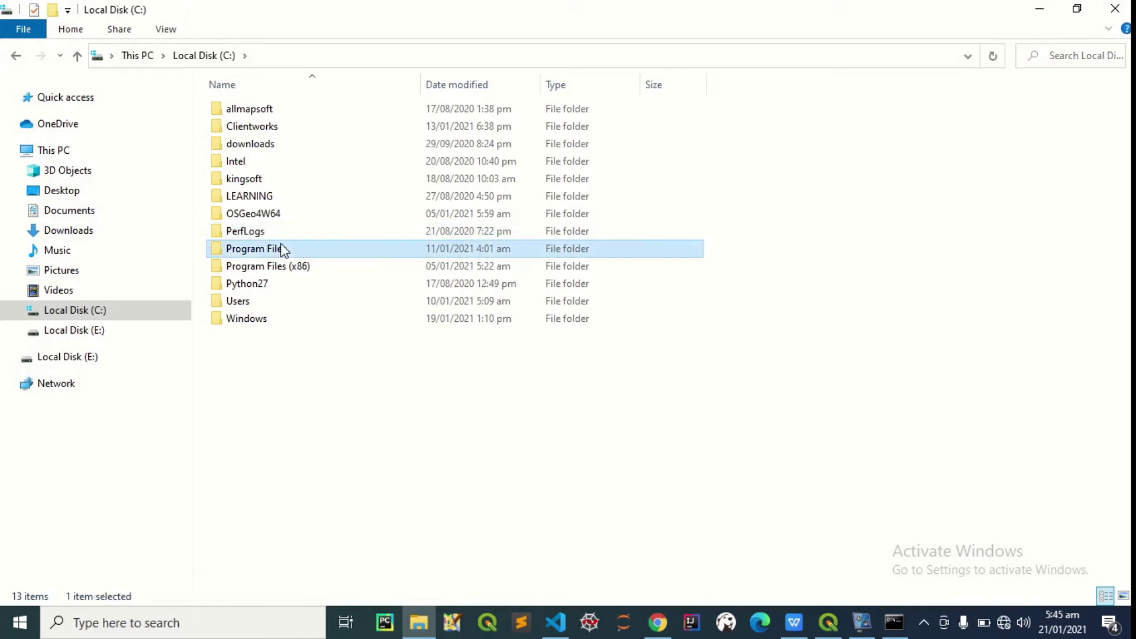
double_click(283, 248)
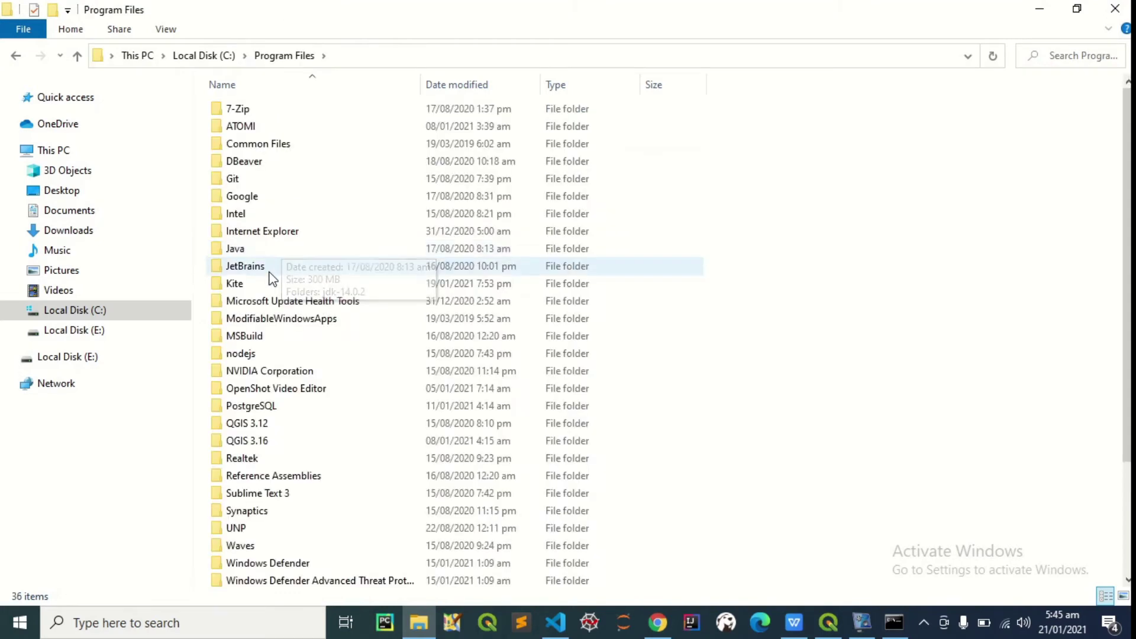
left_click(270, 407)
double_click(270, 407)
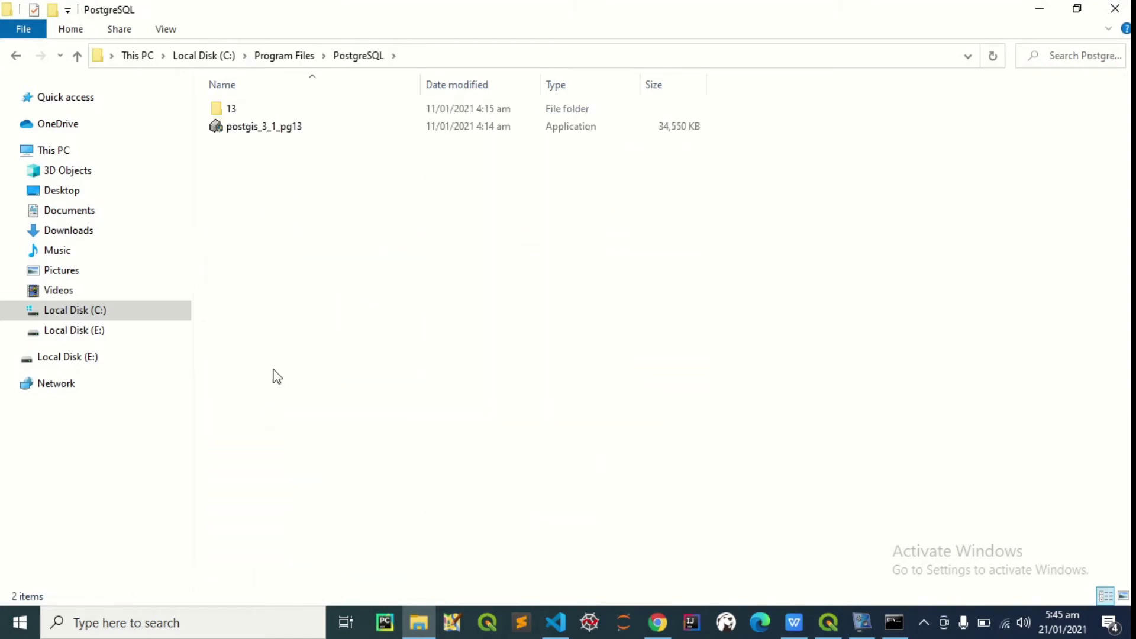
double_click(259, 109)
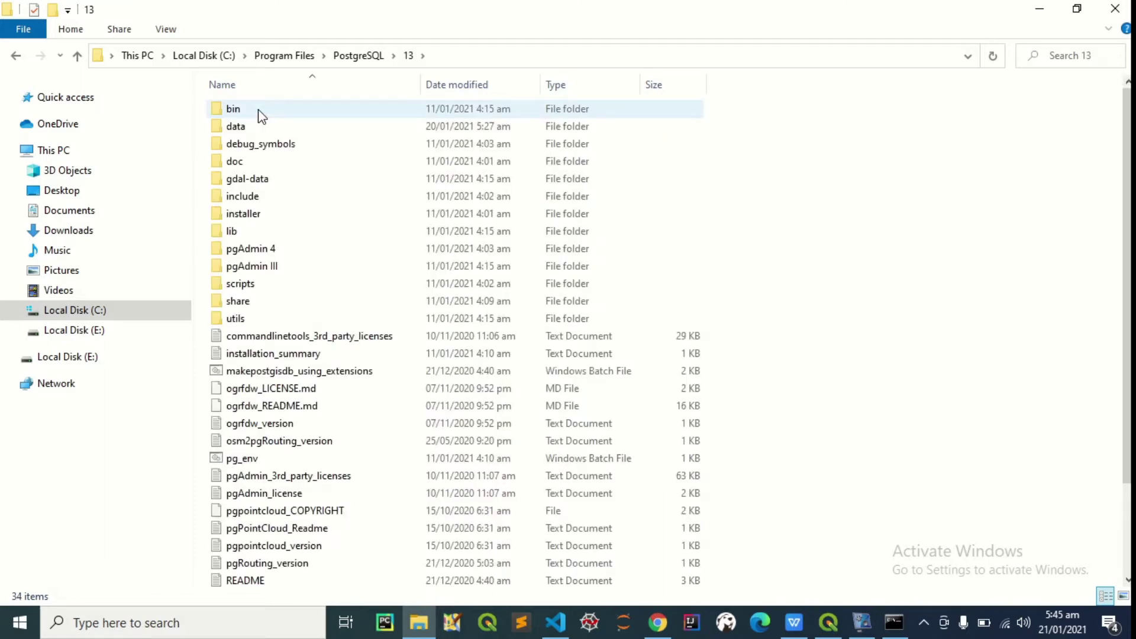
double_click(258, 109)
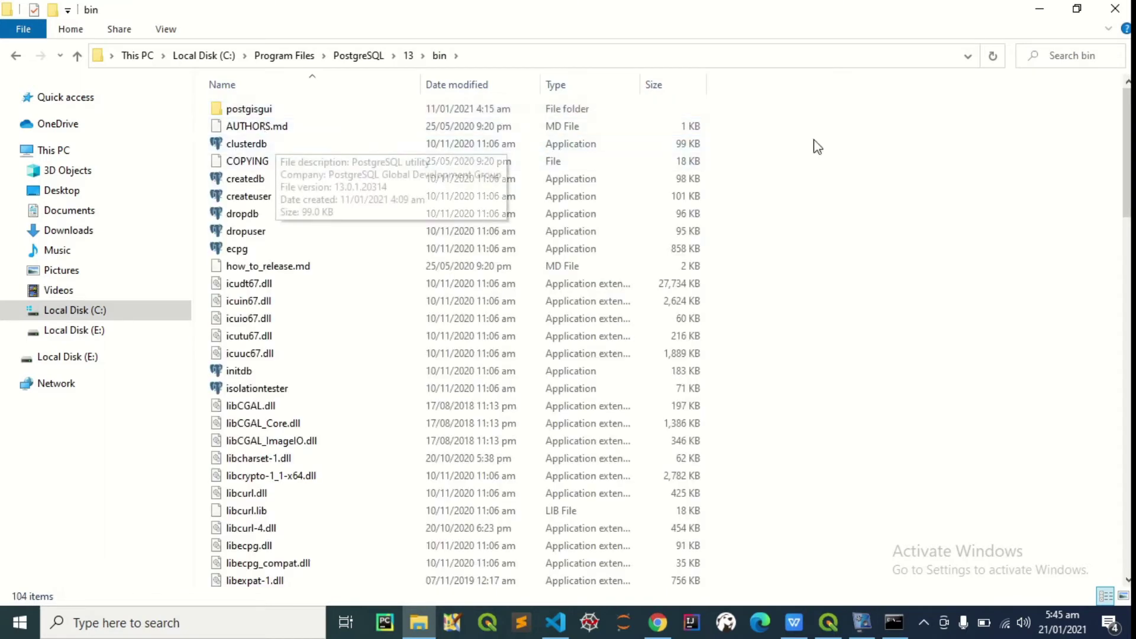
scroll(592, 341, "down", 20)
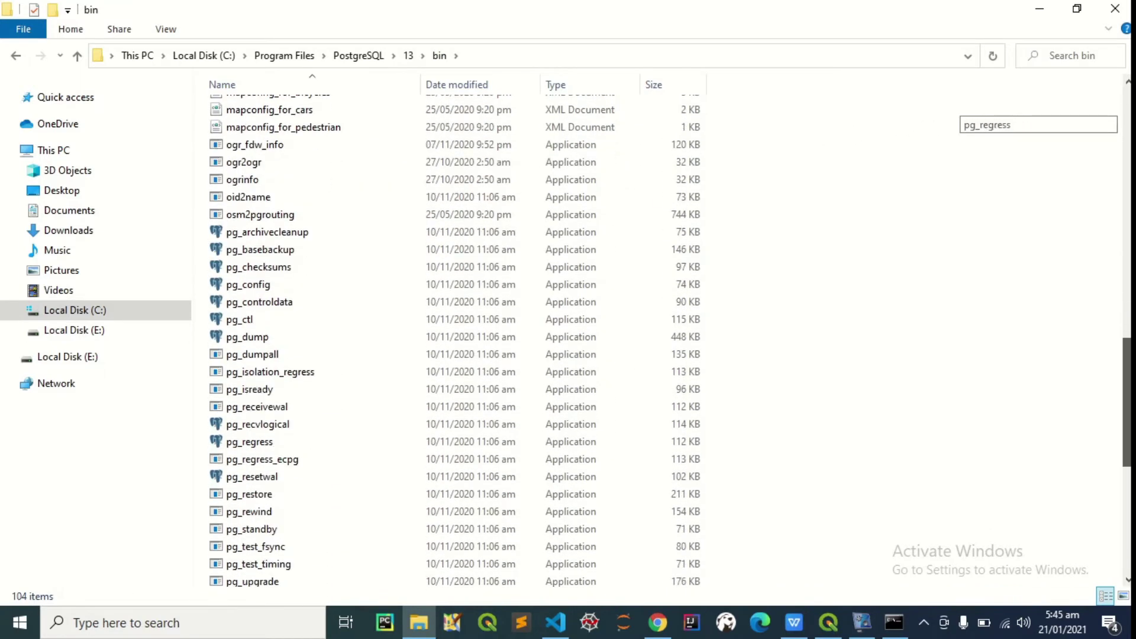
scroll(327, 379, "down", 5)
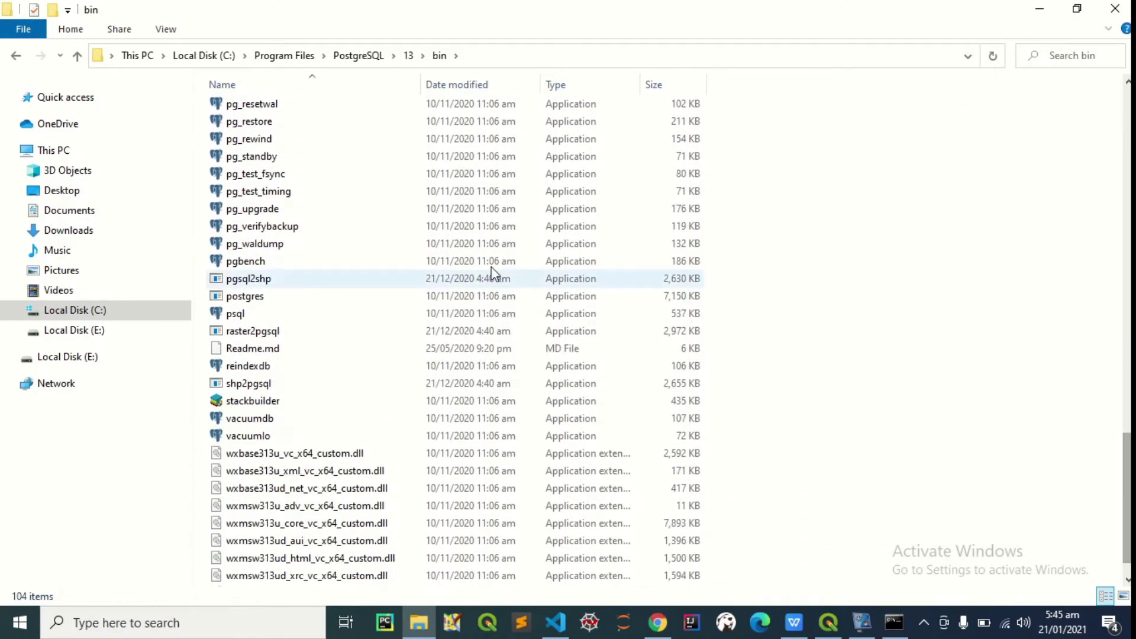
left_click(254, 333)
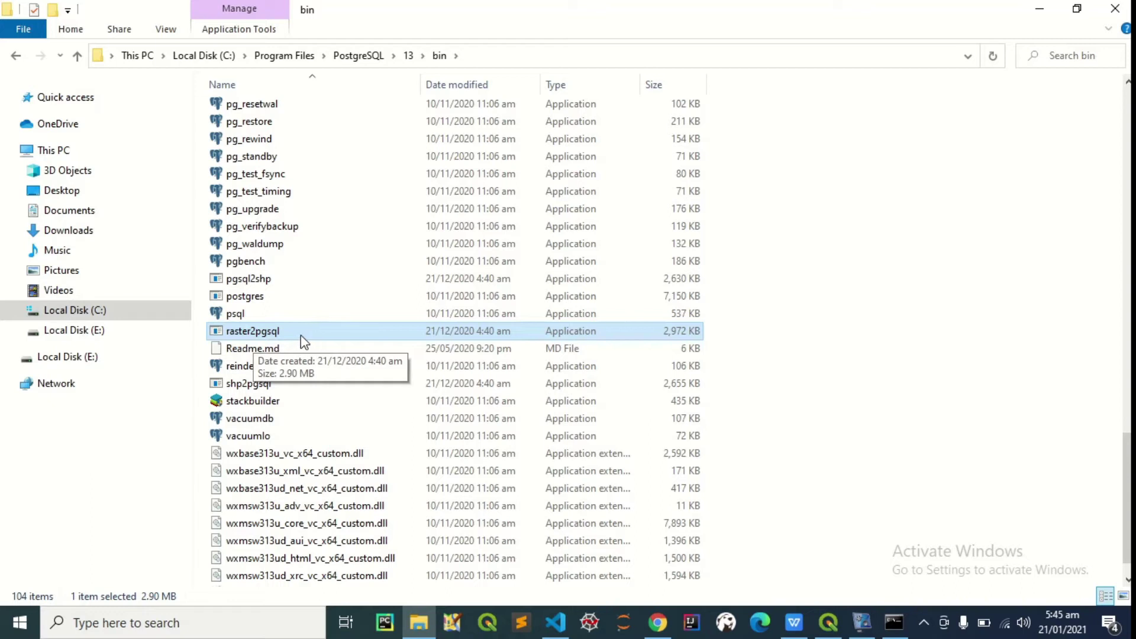
Launch a Command Prompt in the bin folder by entering cmd in the address bar
left_click(492, 54)
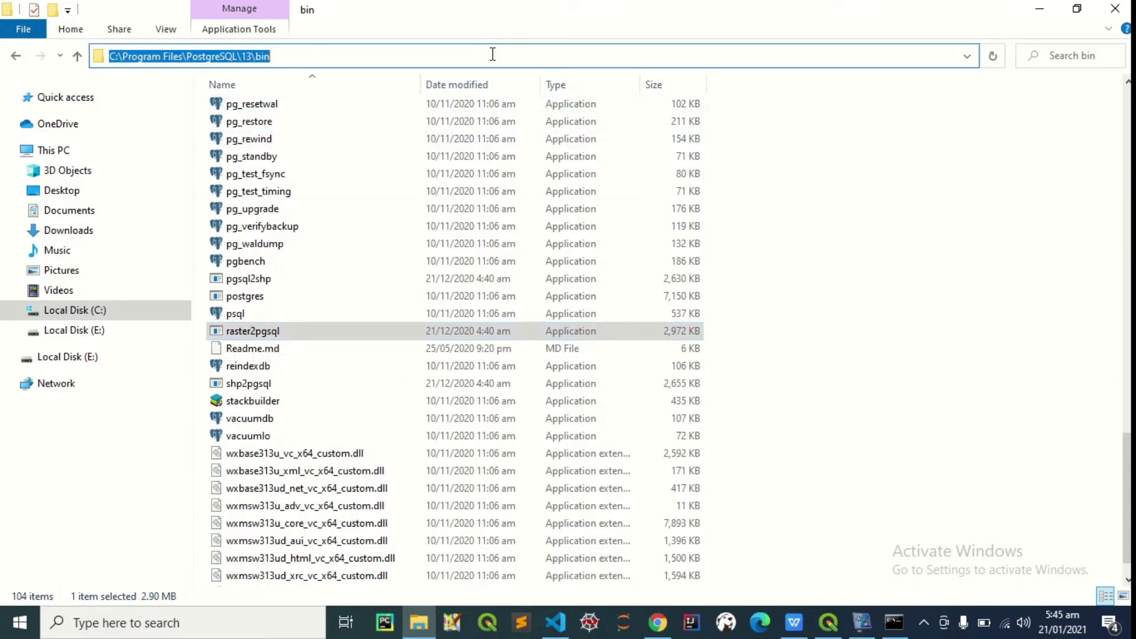
type("cdm")
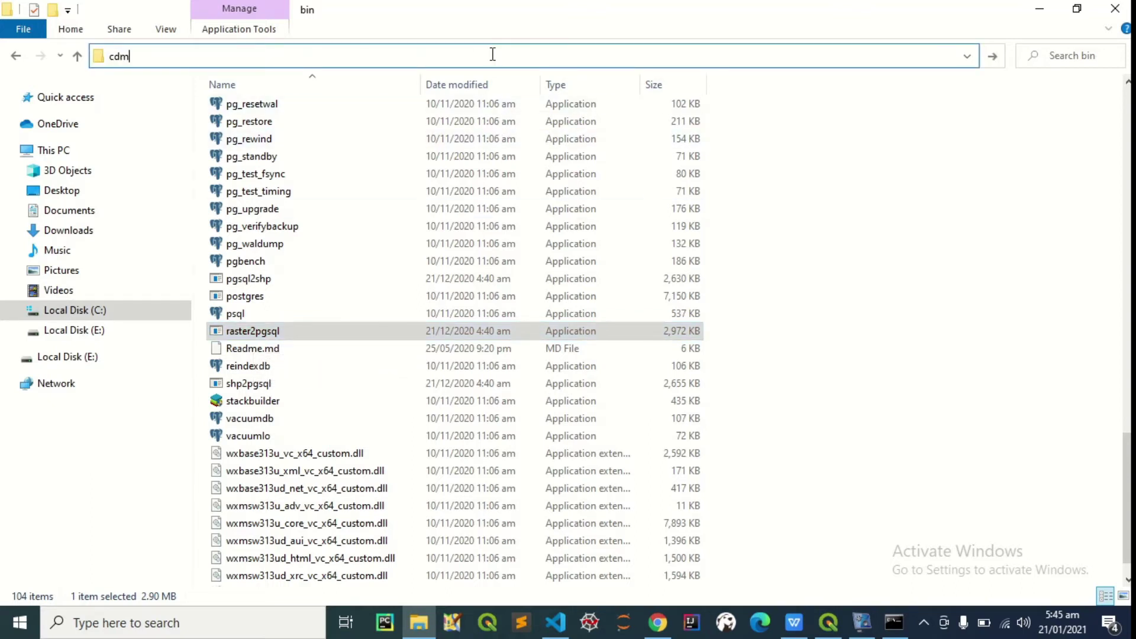
key("BackSpace")
key("BackSpace")
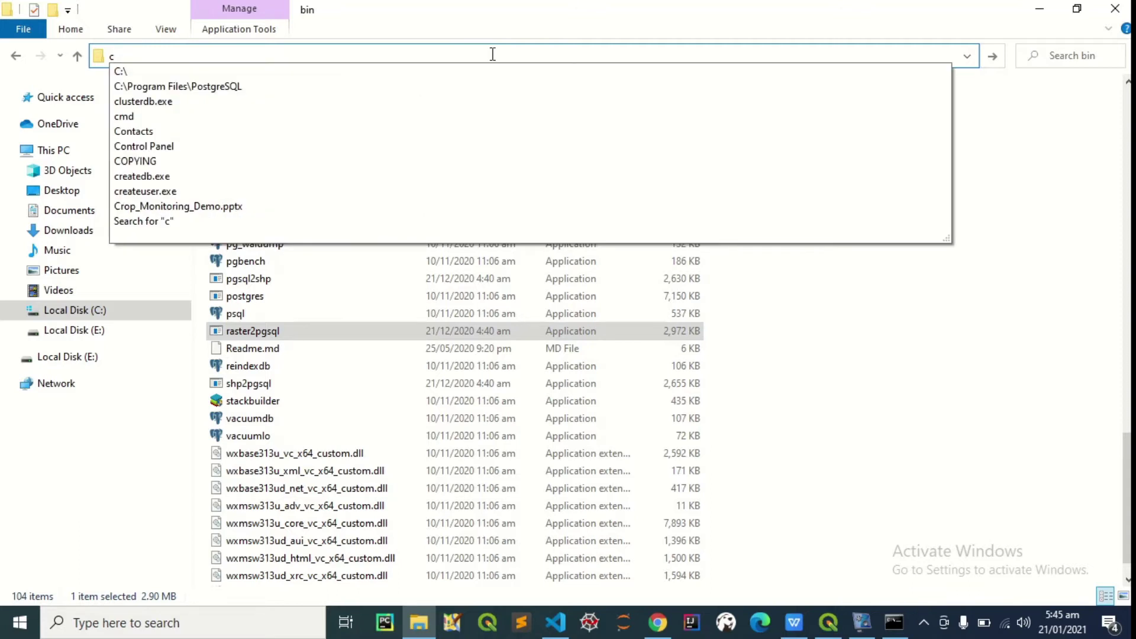
type("md")
key("Return")
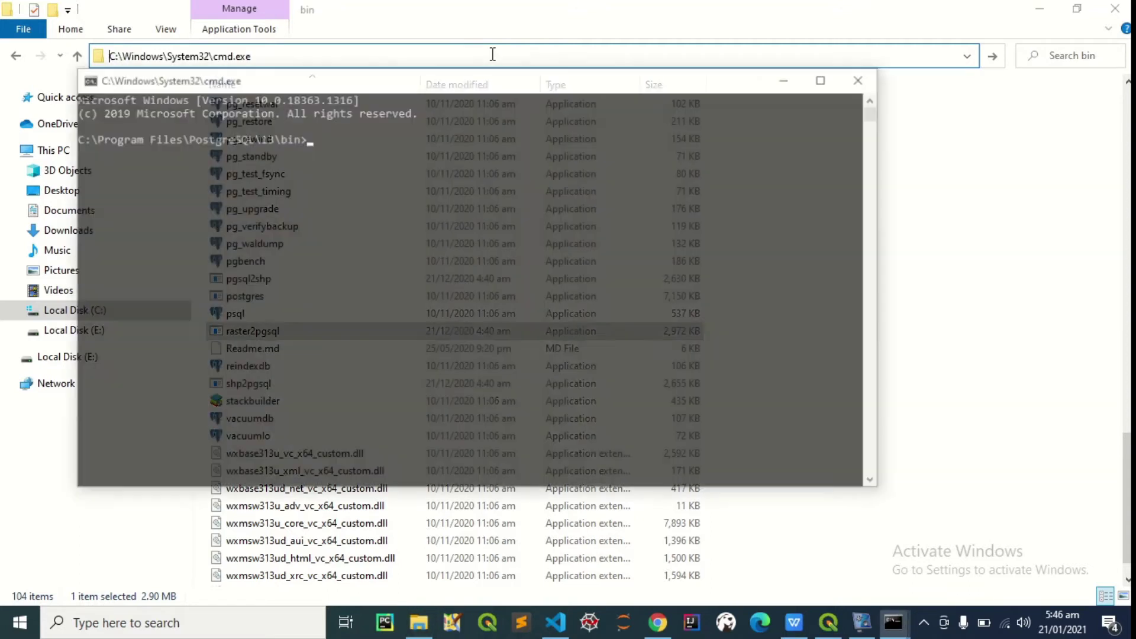
Run raster2pgsql to display its option help, then close the console
type("raster")
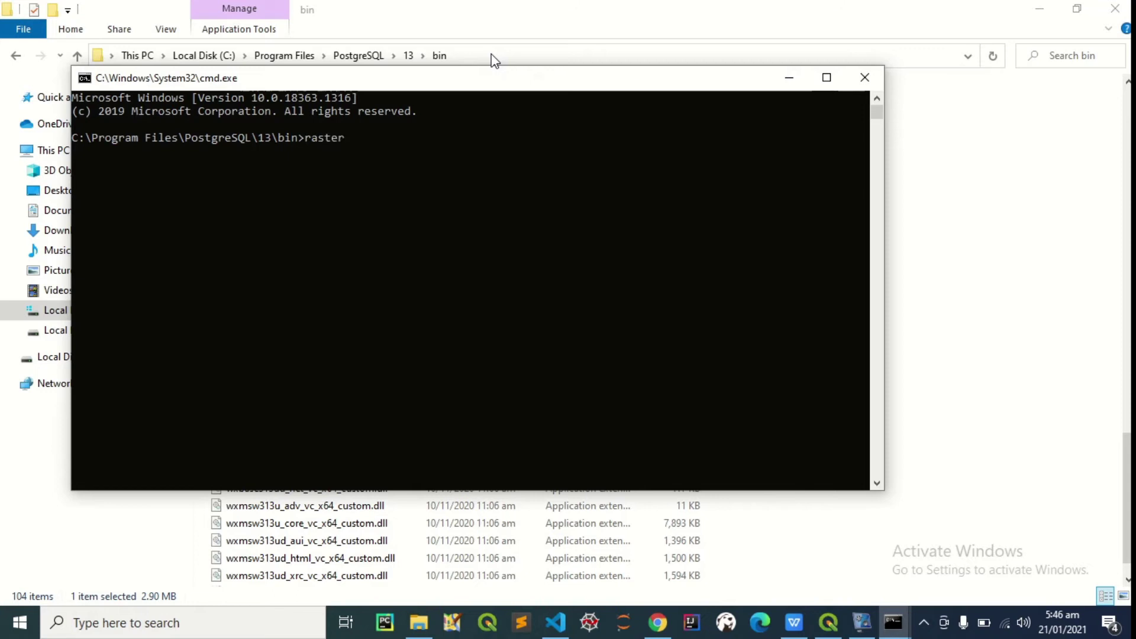
type("2pgsql")
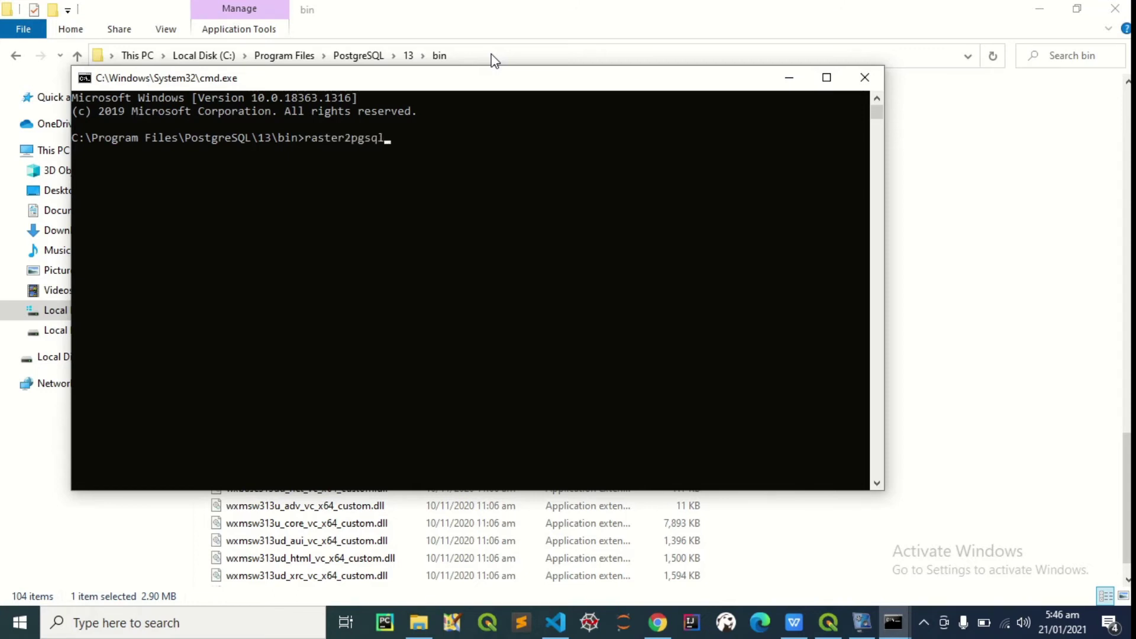
key("Return")
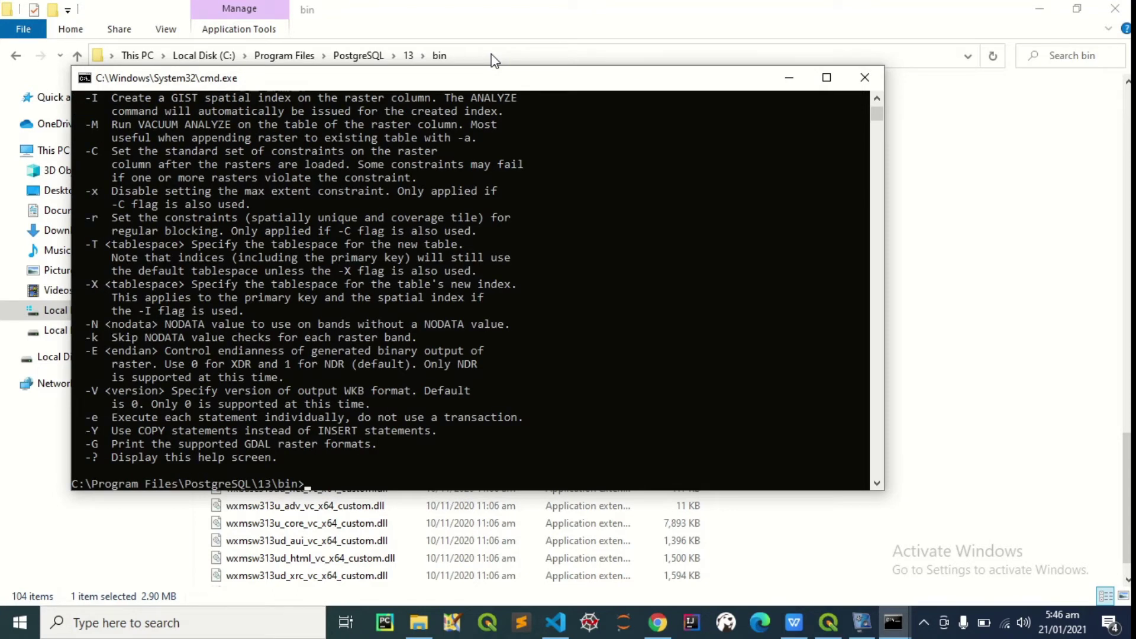
left_click(866, 78)
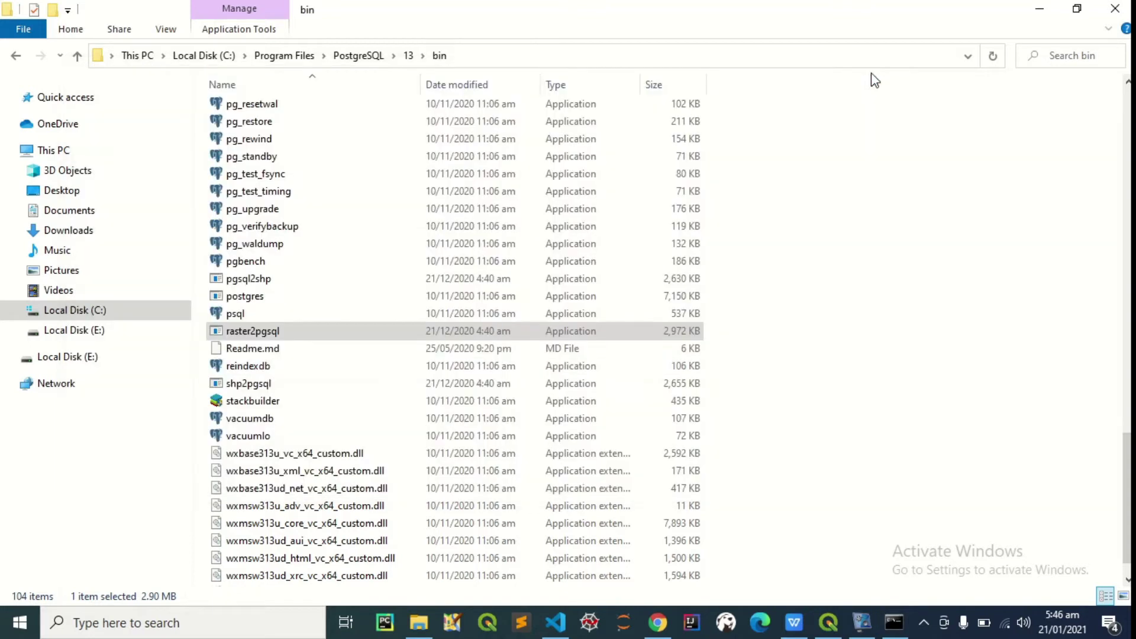
key("super")
type("cmd")
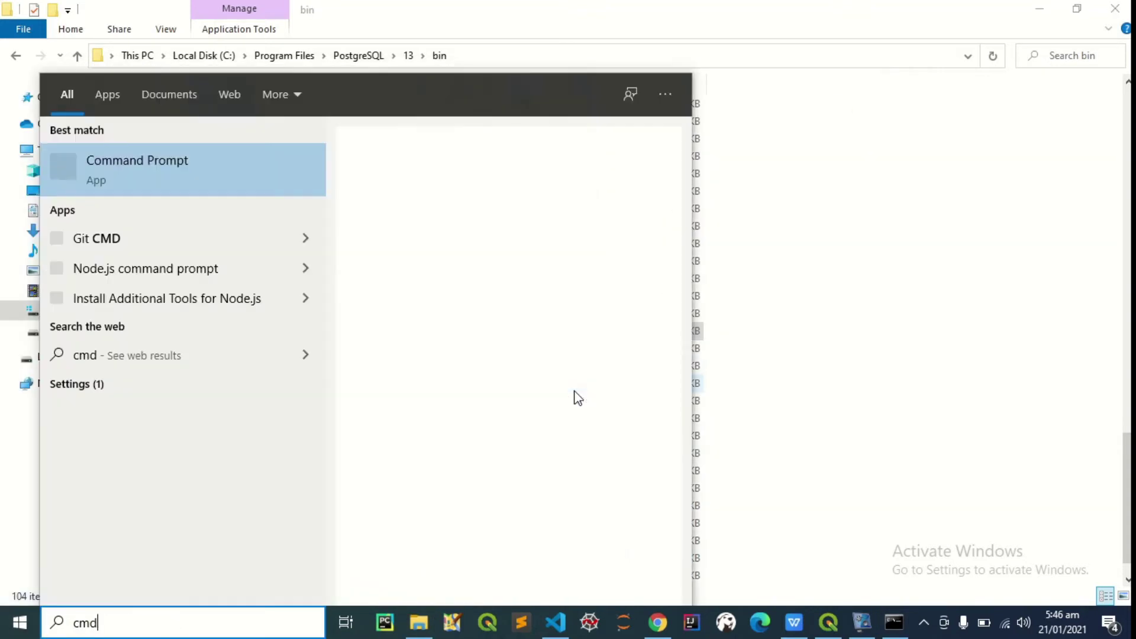
key("Return")
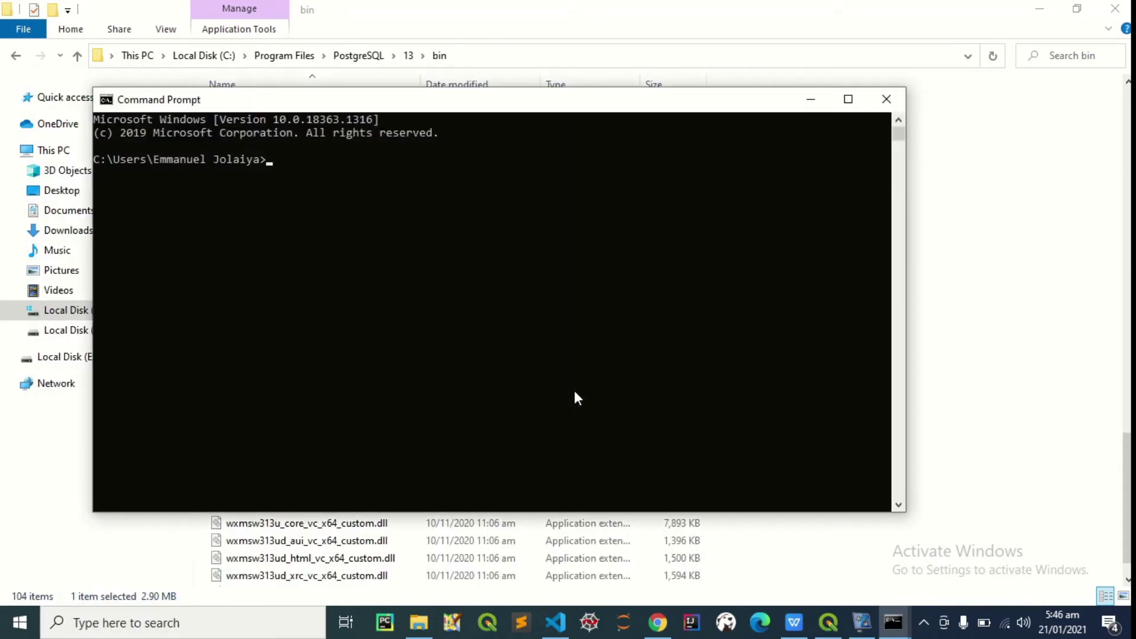
type("raster2pgsql")
key("Return")
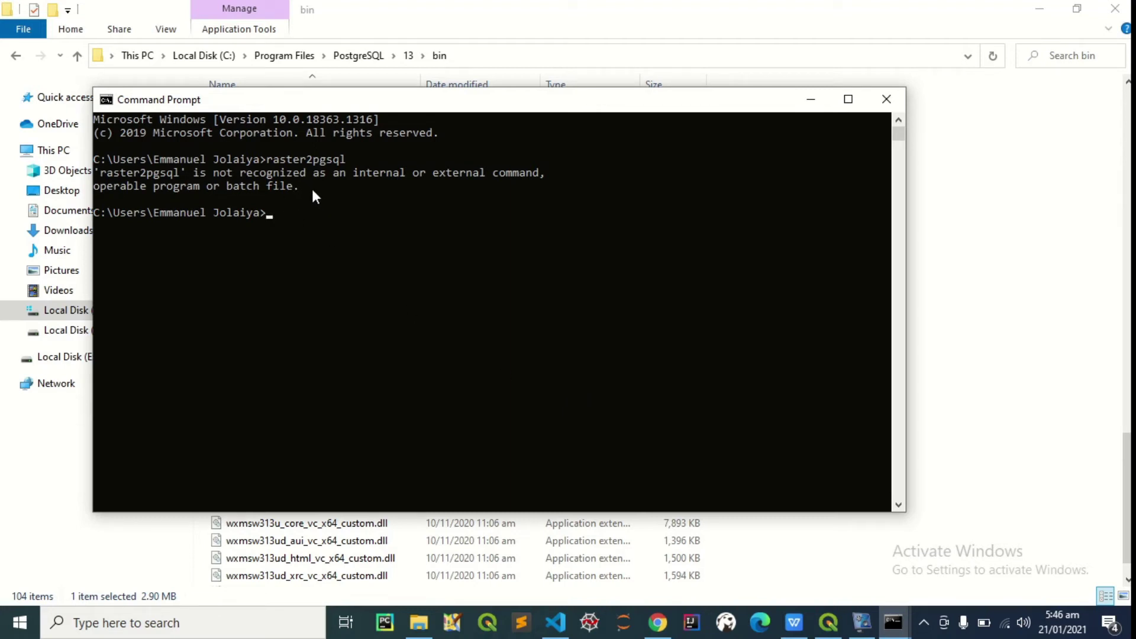
left_click_drag(312, 187, 98, 180)
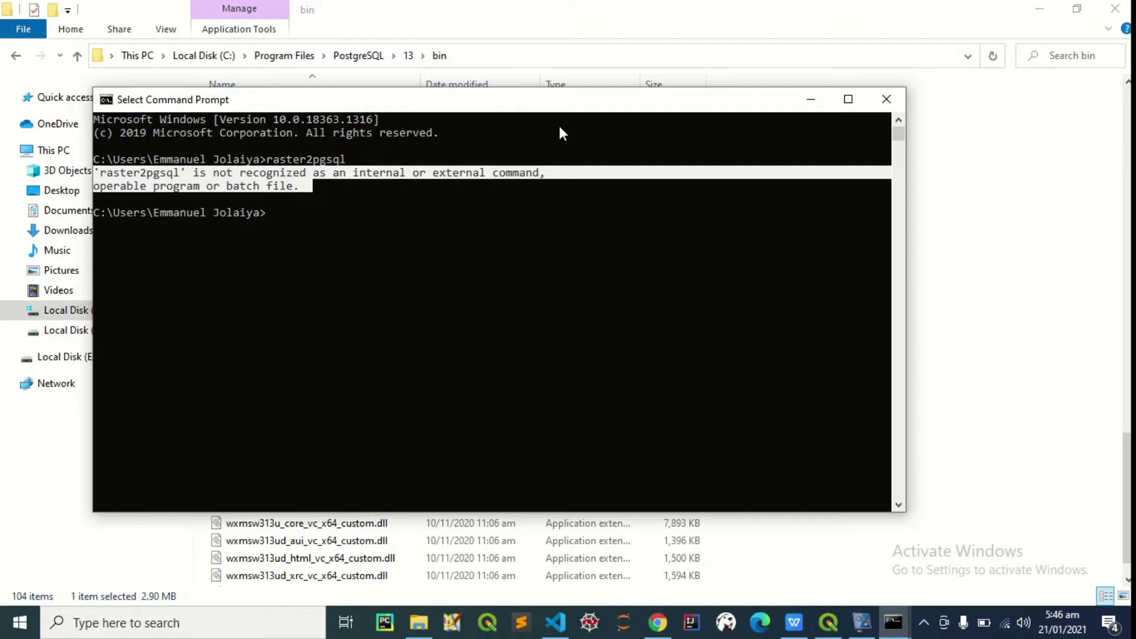
left_click(896, 103)
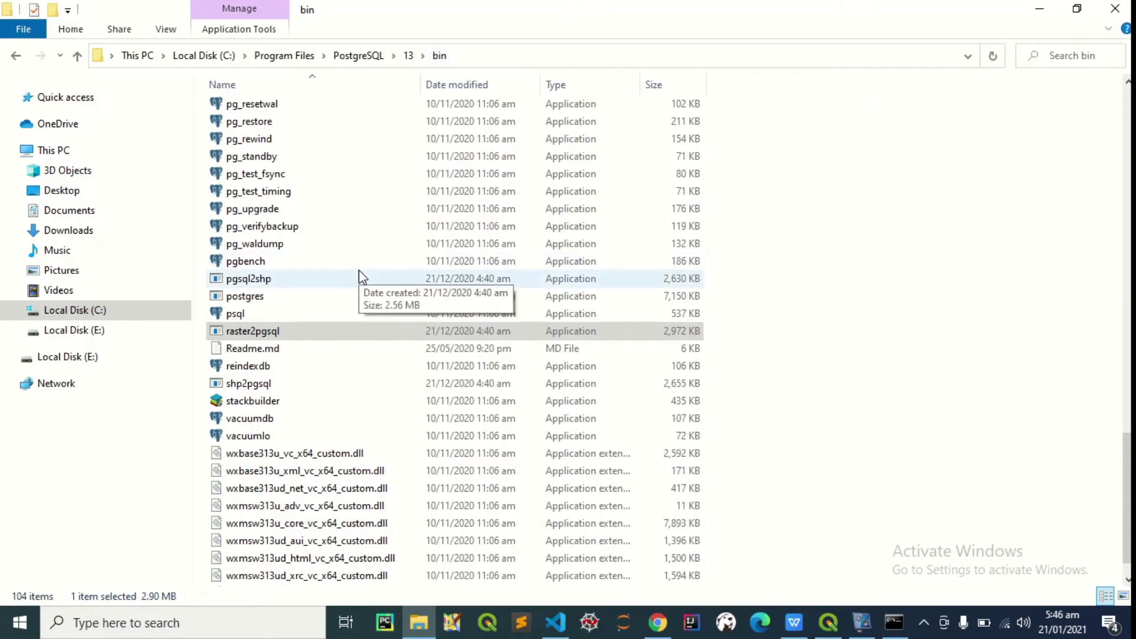
Reach the Environment Variables window through the 'env' search and System Properties
key("super")
type("e")
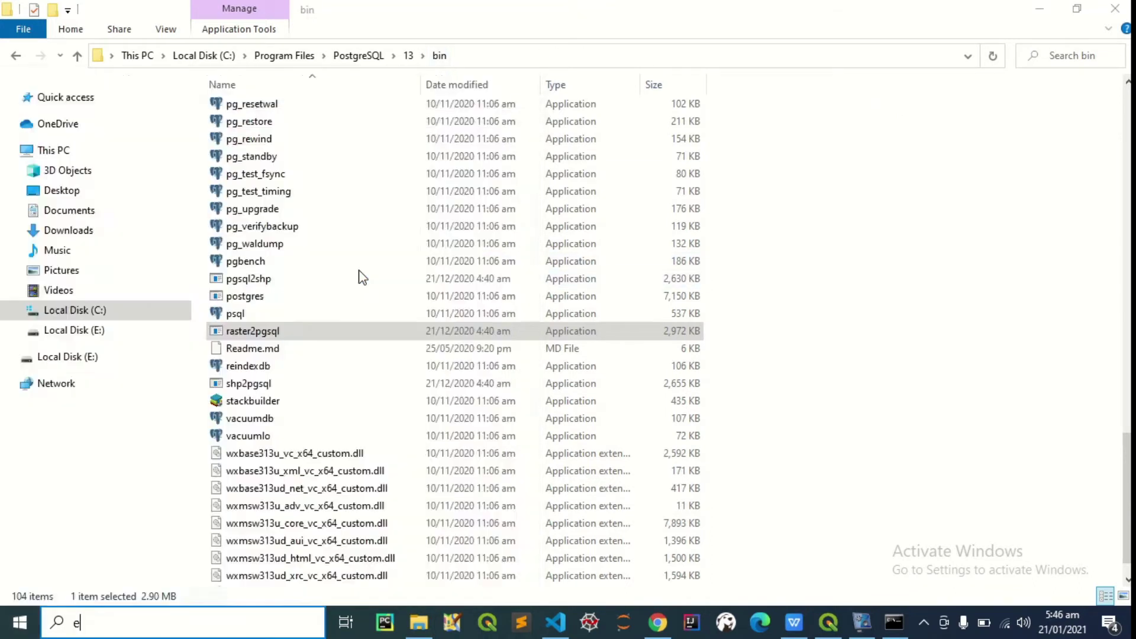
type("nv")
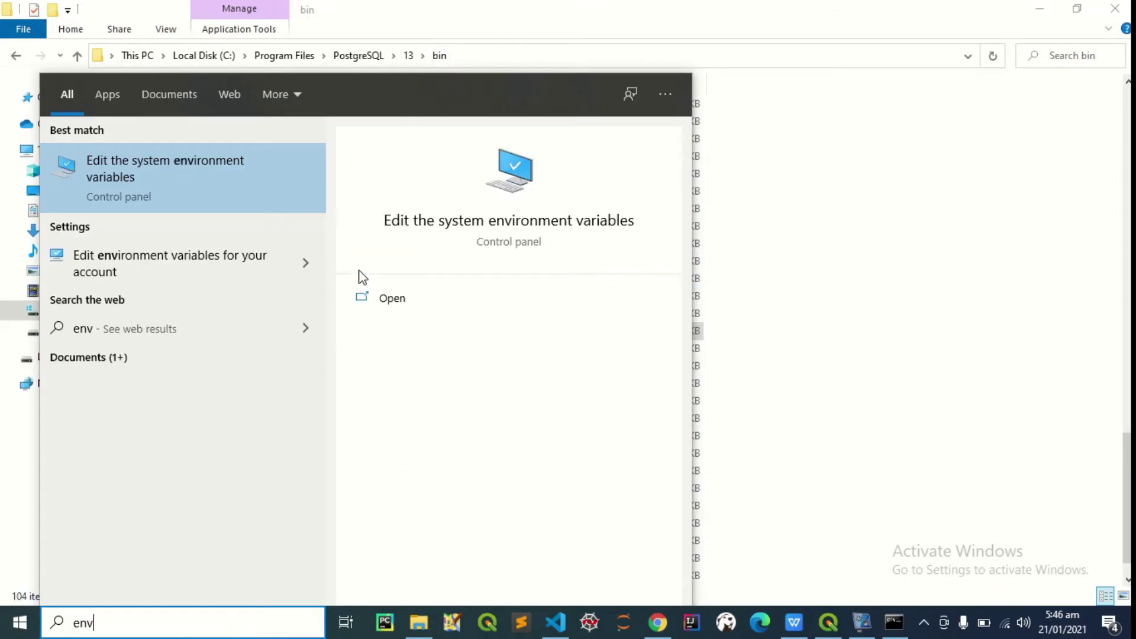
left_click(174, 187)
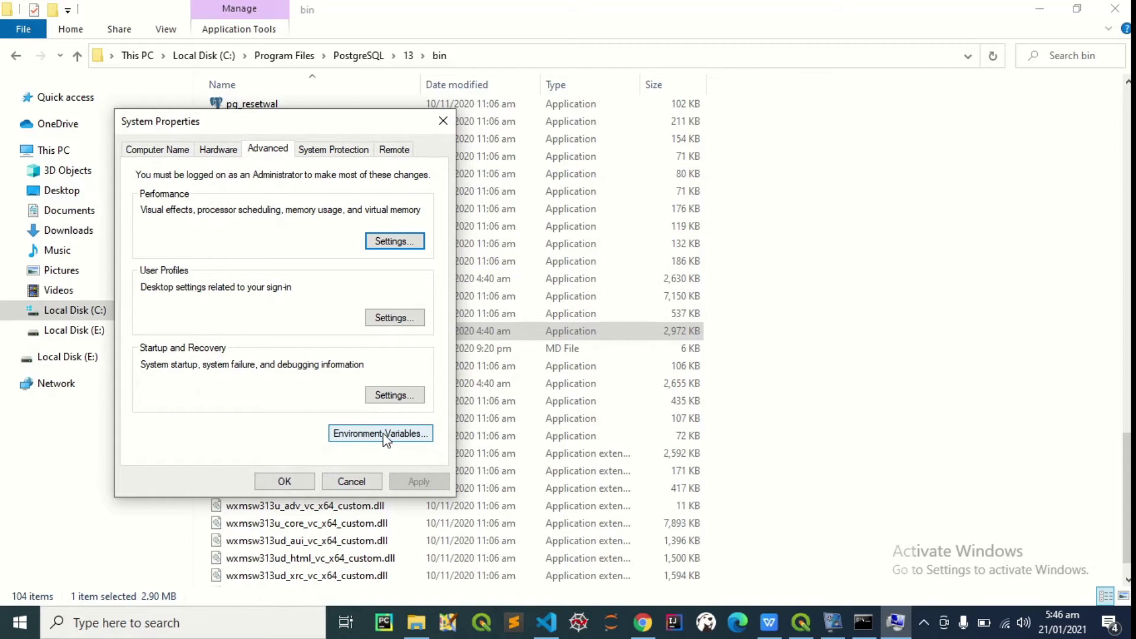
left_click(382, 433)
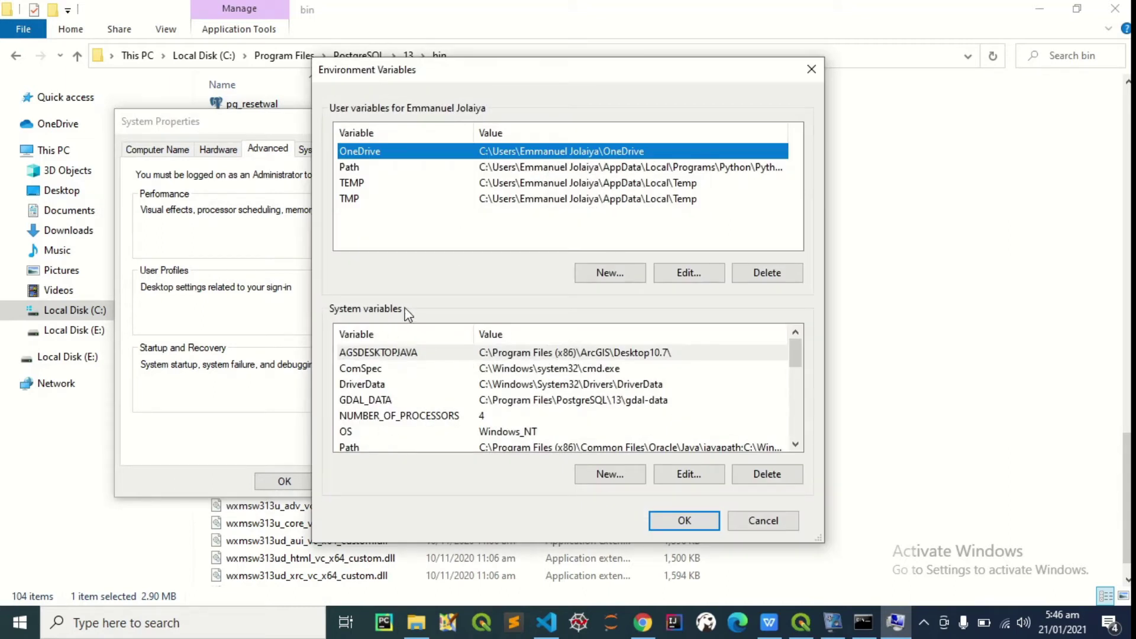
Inspect the system Path entries without changing them, then reposition the window
scroll(393, 401, "down", 1)
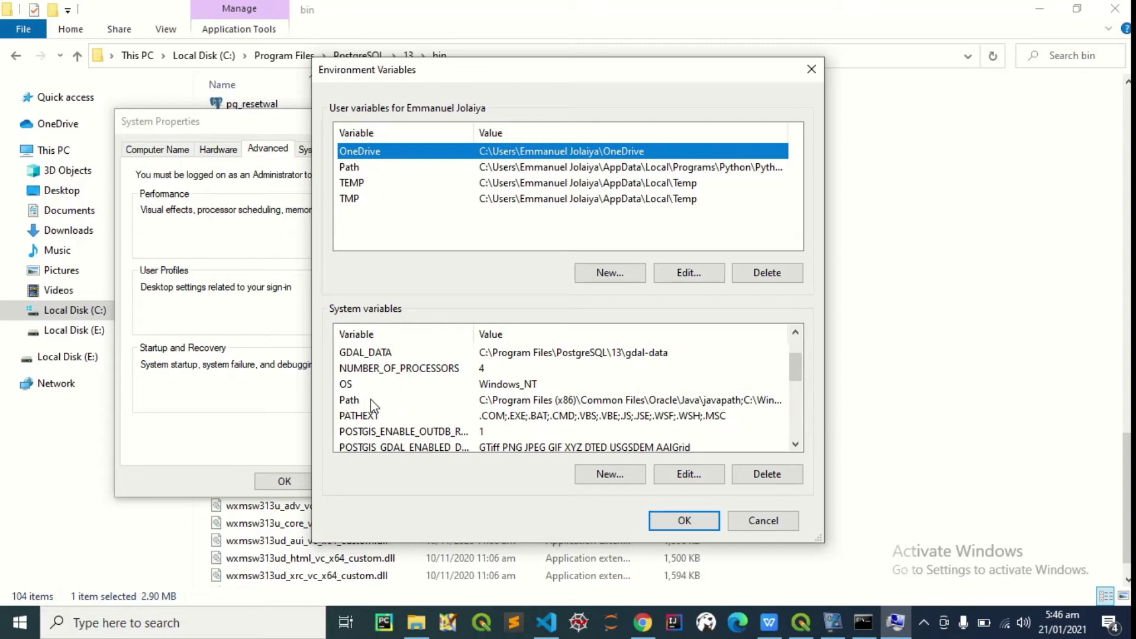
left_click(371, 400)
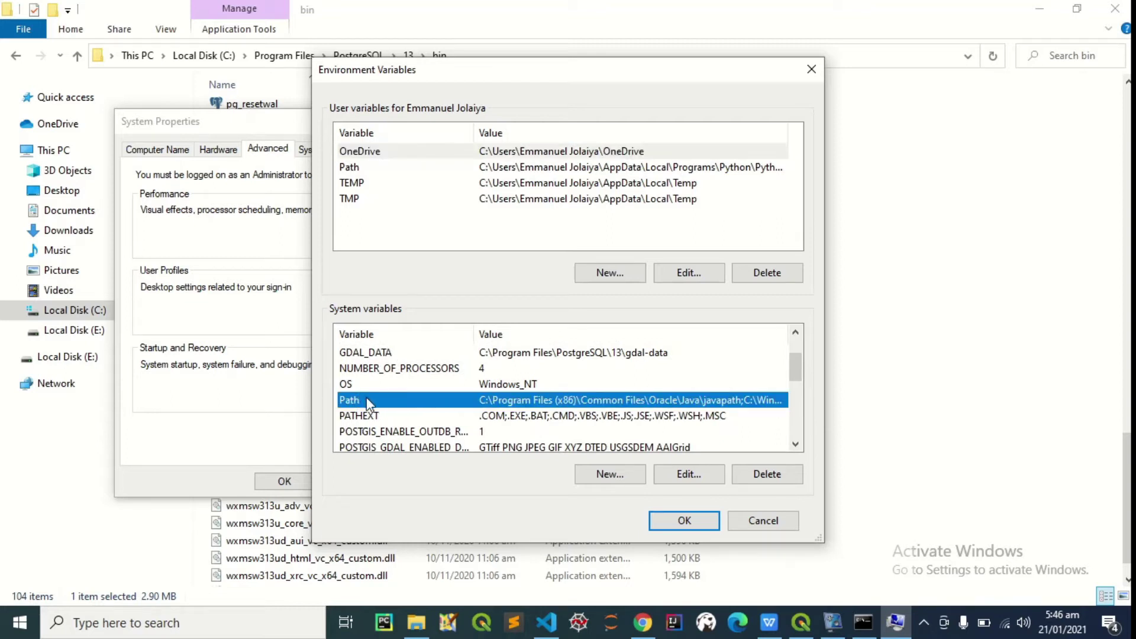
left_click(690, 474)
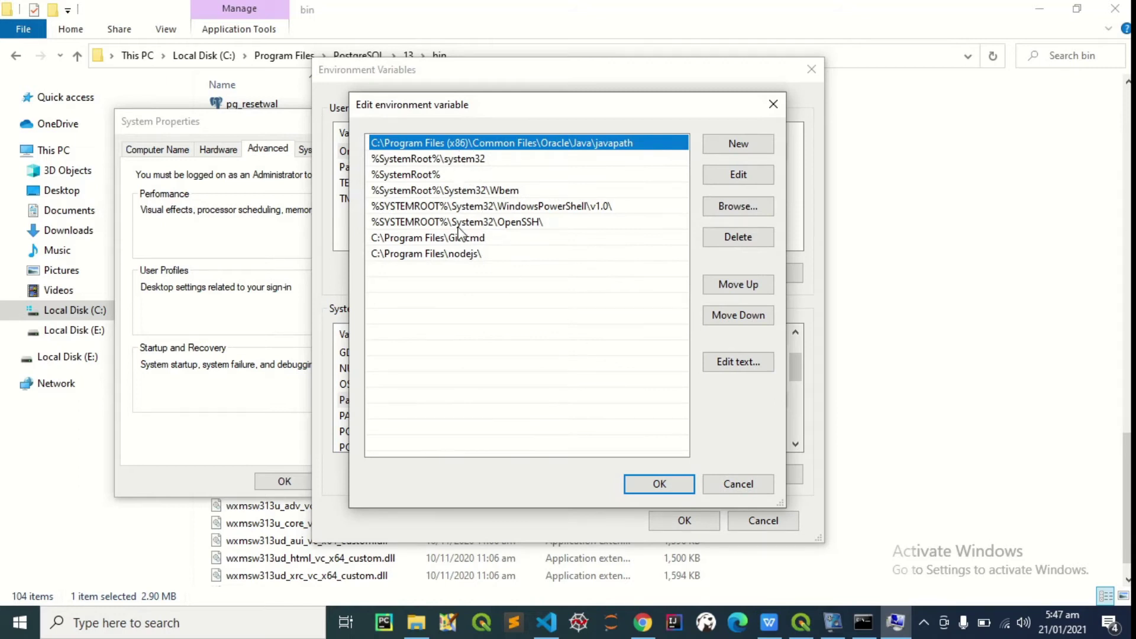
left_click(484, 275)
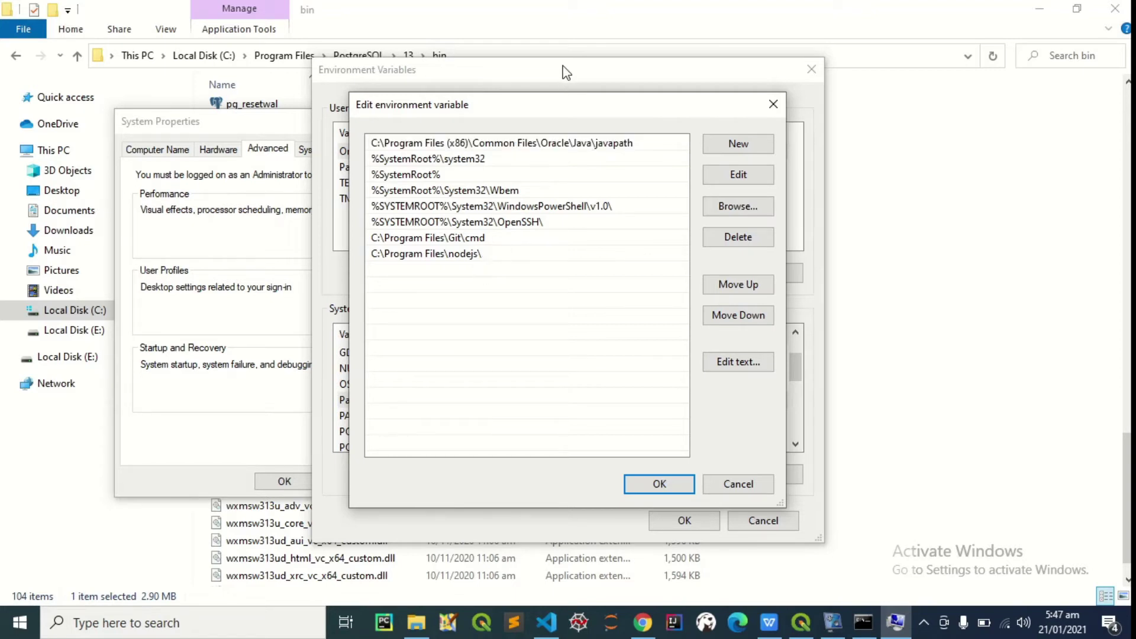
left_click(775, 106)
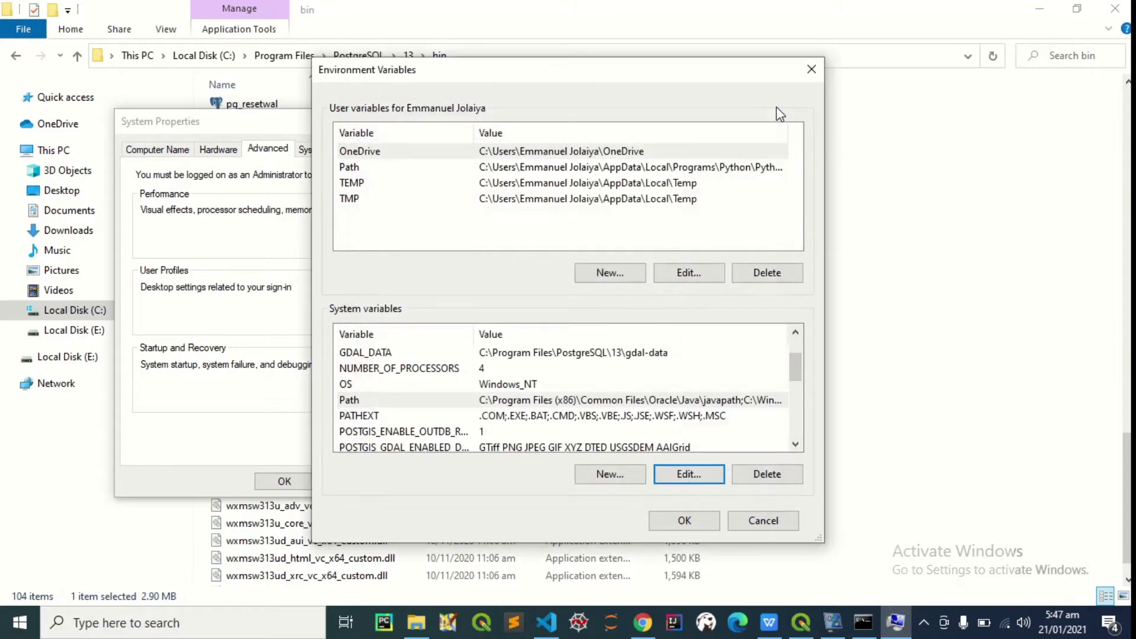
left_click_drag(566, 80, 594, 188)
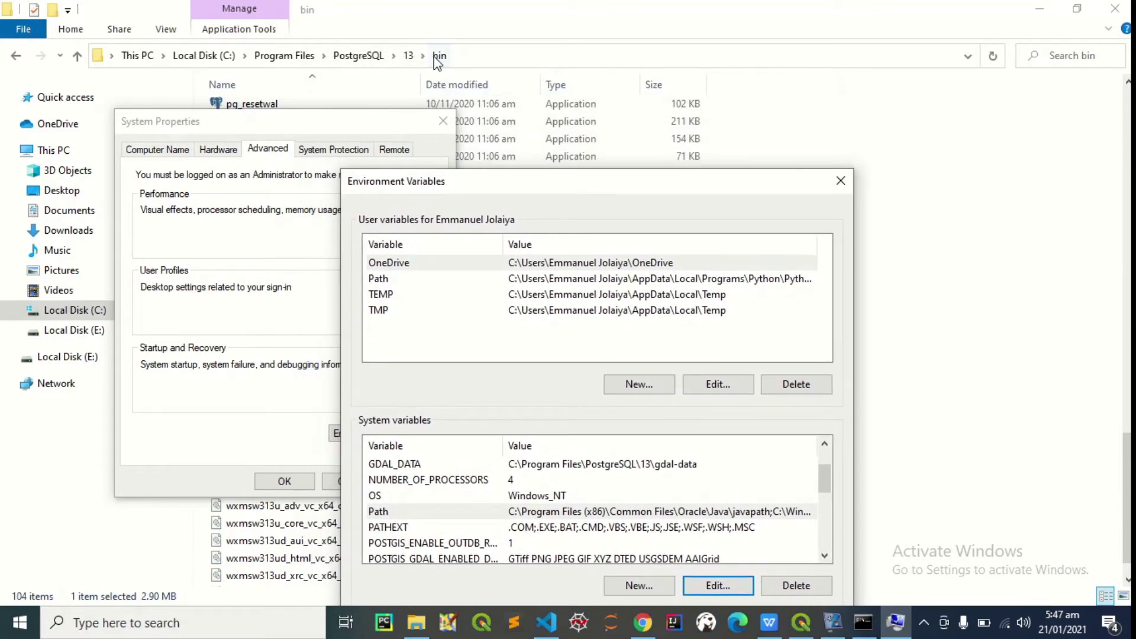
Copy C:\Program Files\PostgreSQL\13\bin from the Explorer address bar
left_click(463, 61)
left_click(462, 57)
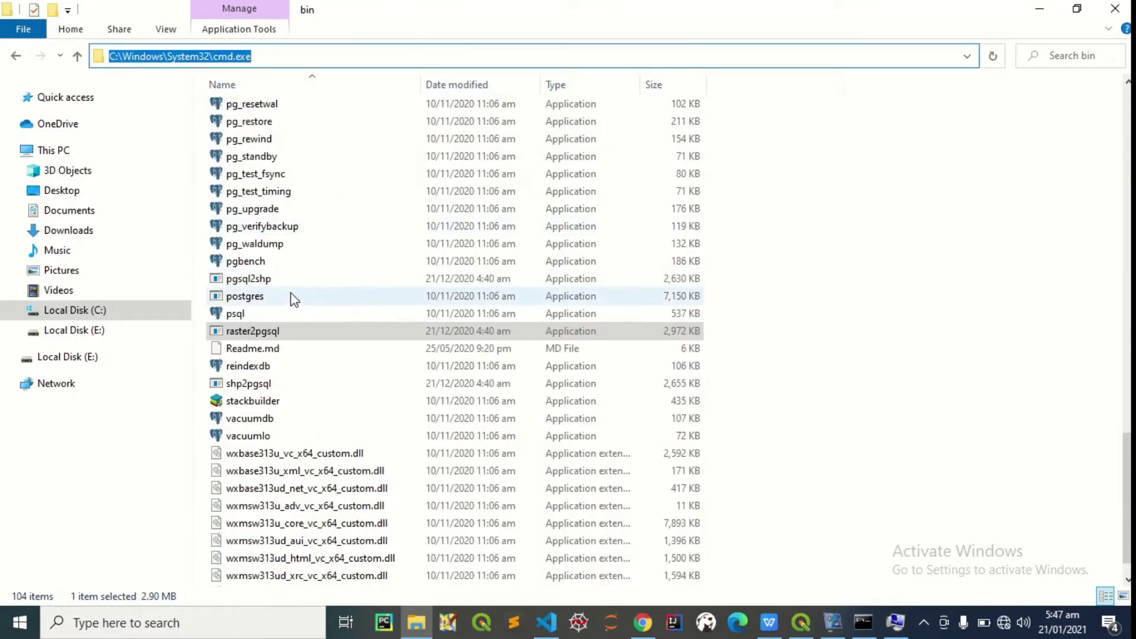
left_click(264, 333)
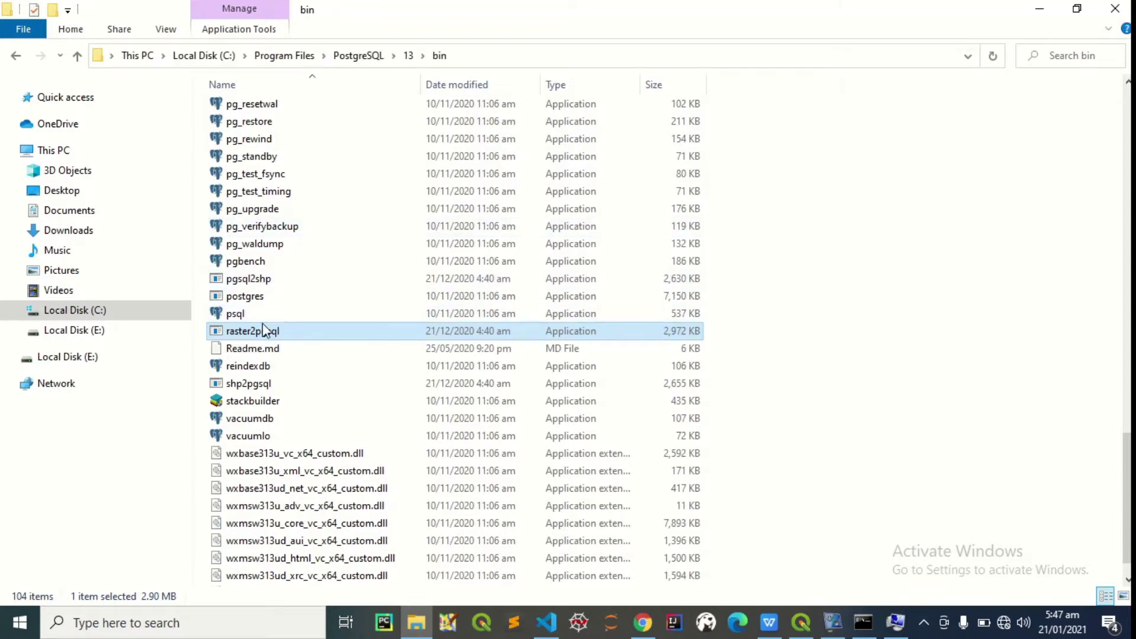
left_click(485, 55)
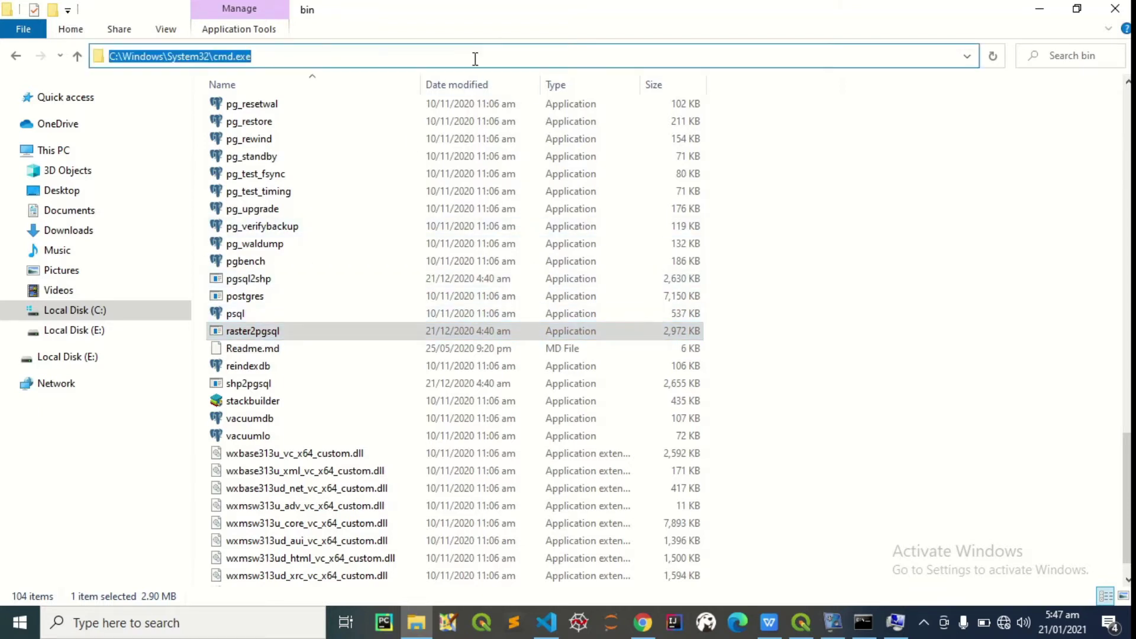
key("BackSpace")
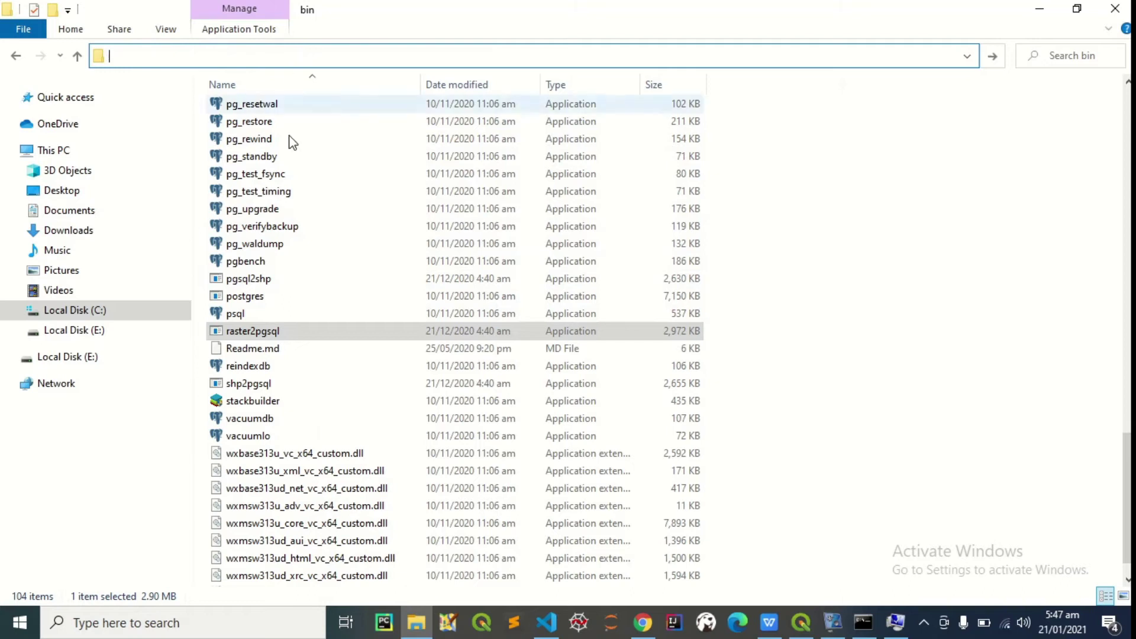
left_click(267, 329)
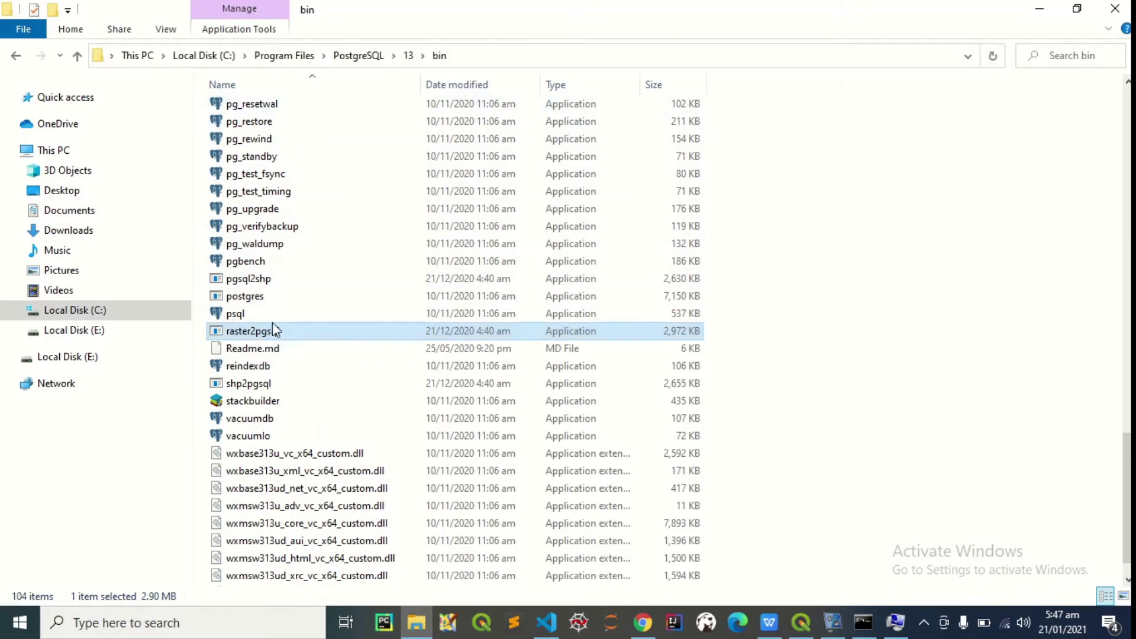
left_click(474, 55)
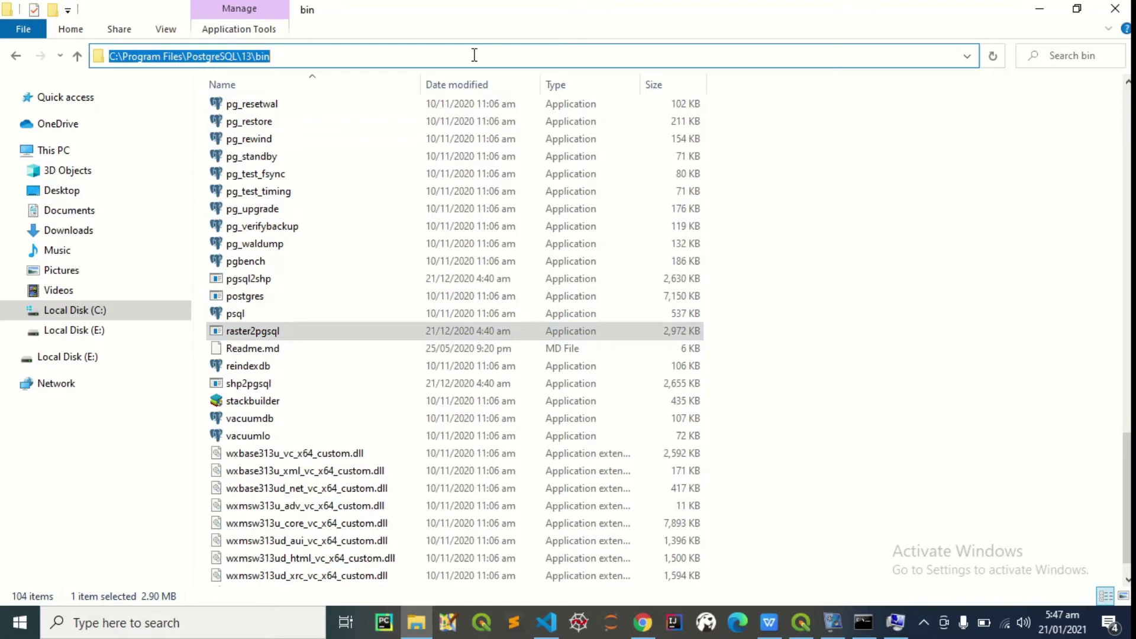
right_click(396, 56)
left_click(460, 107)
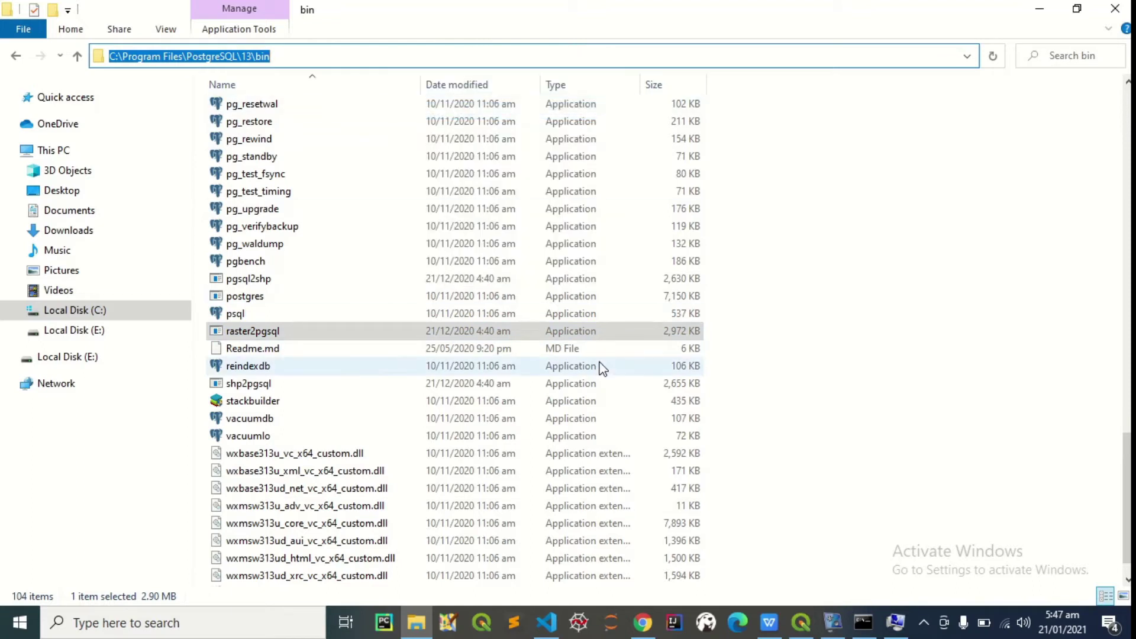
left_click(896, 626)
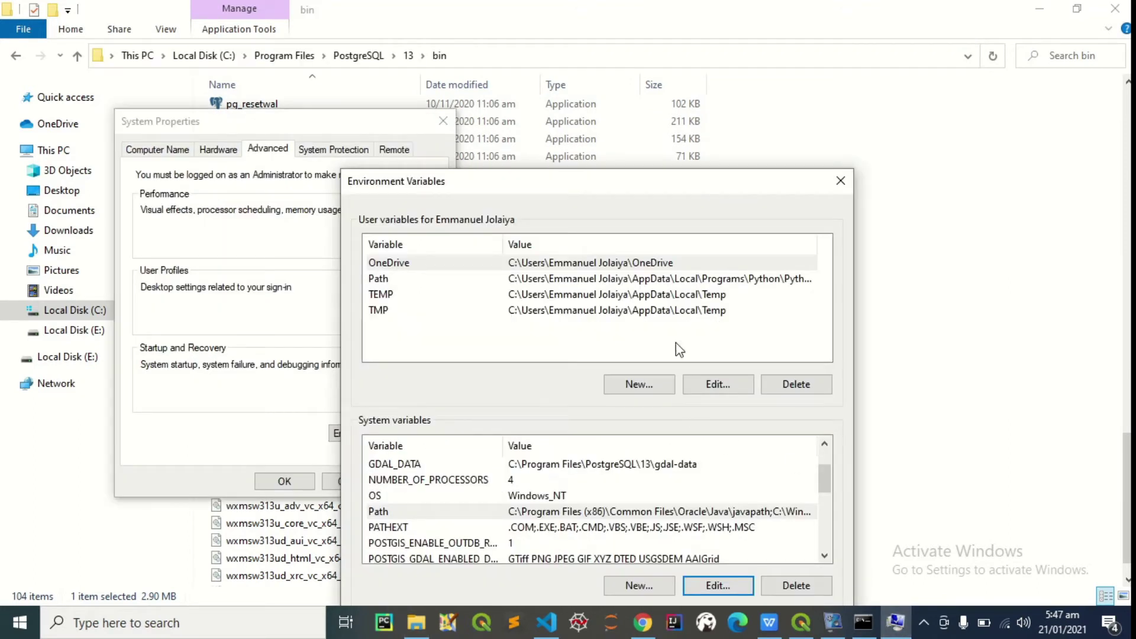
Paste the bin folder path as a new system Path entry and confirm every dialog with OK
left_click_drag(647, 188, 575, 63)
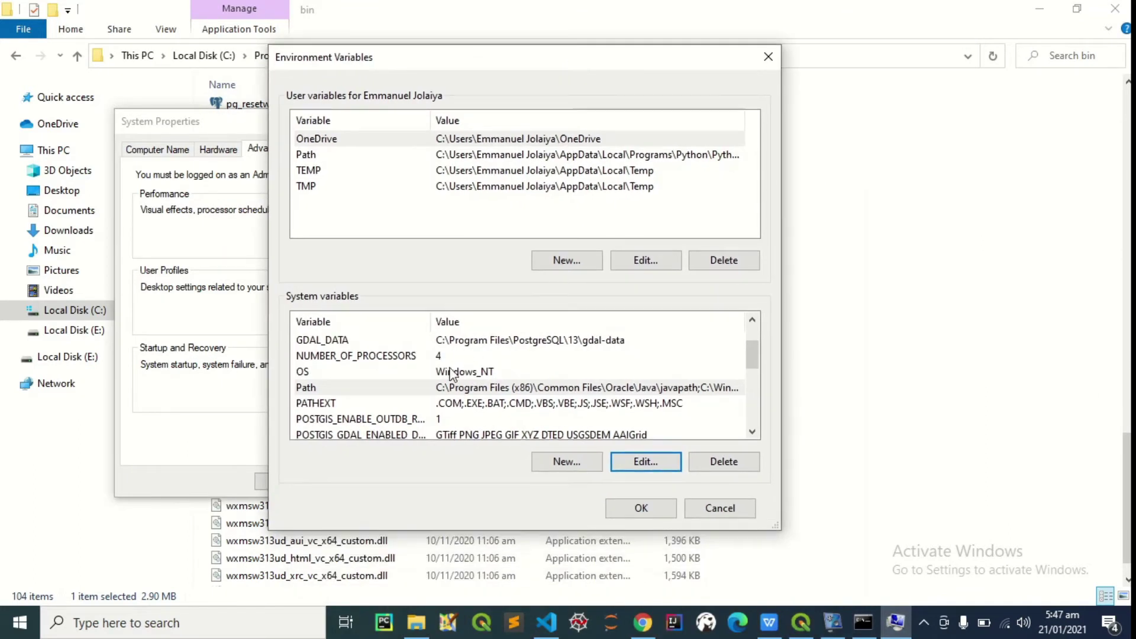
left_click(379, 389)
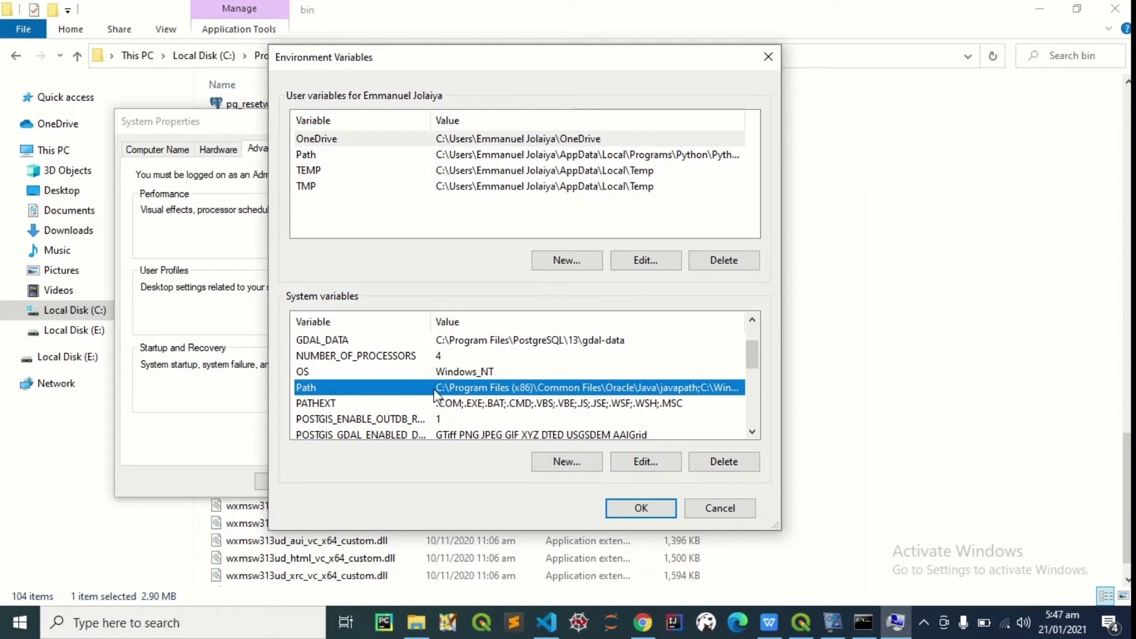
left_click(657, 463)
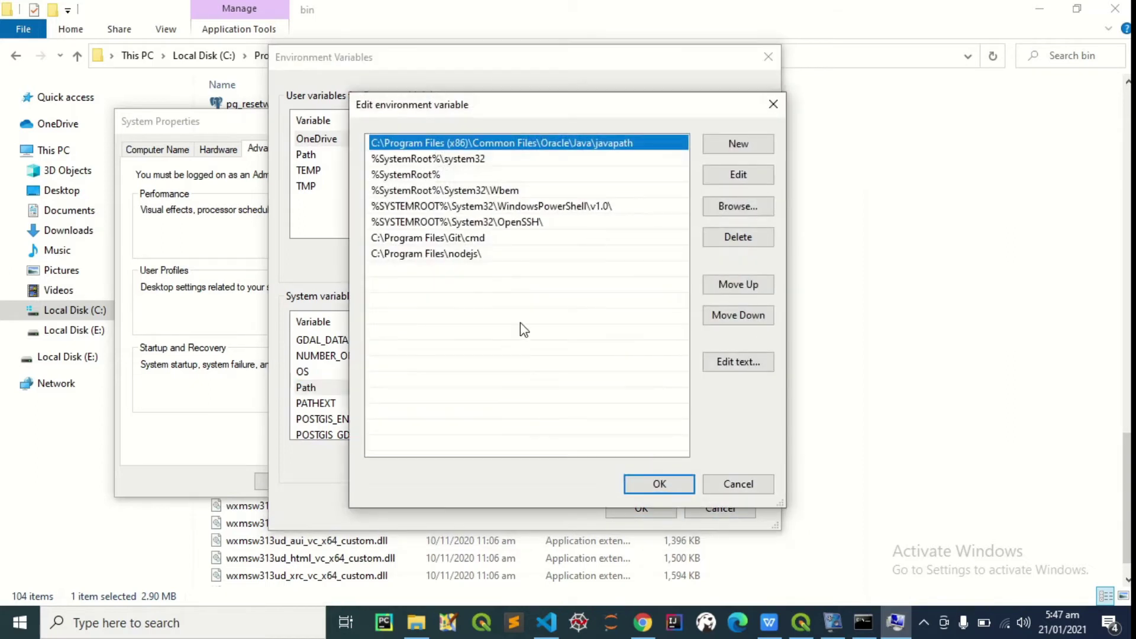
left_click(725, 148)
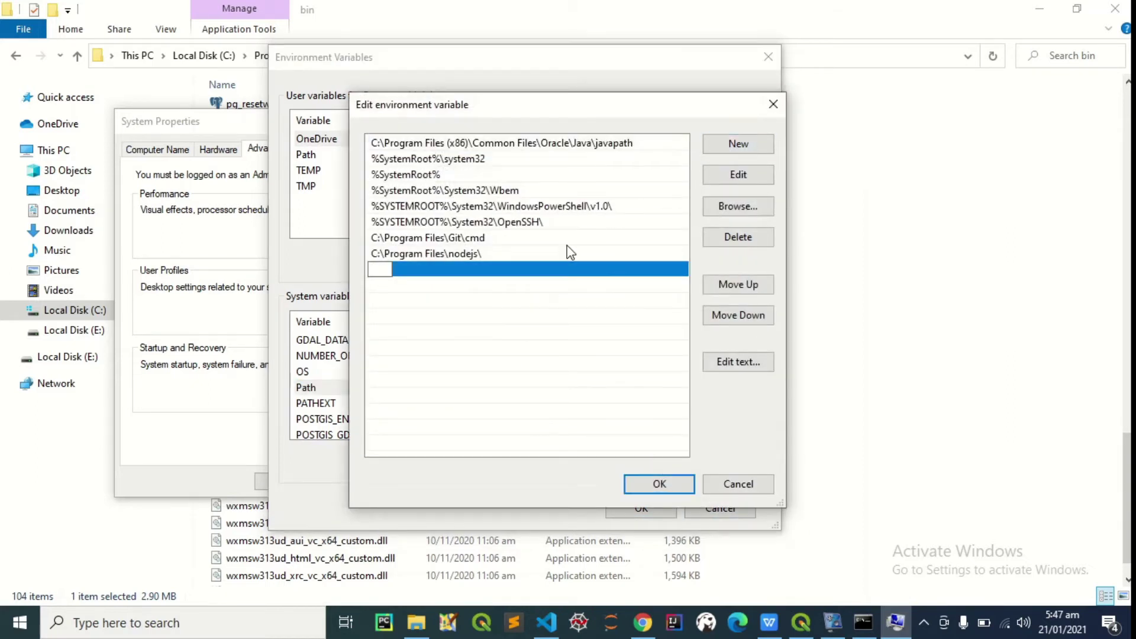
key("ctrl+v")
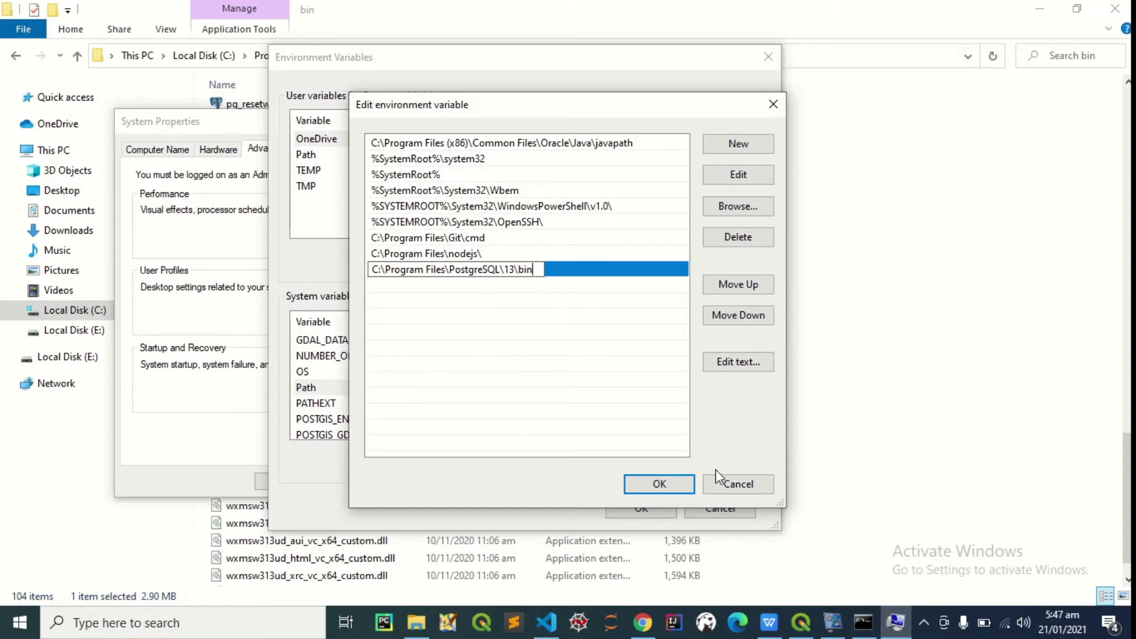
left_click(662, 482)
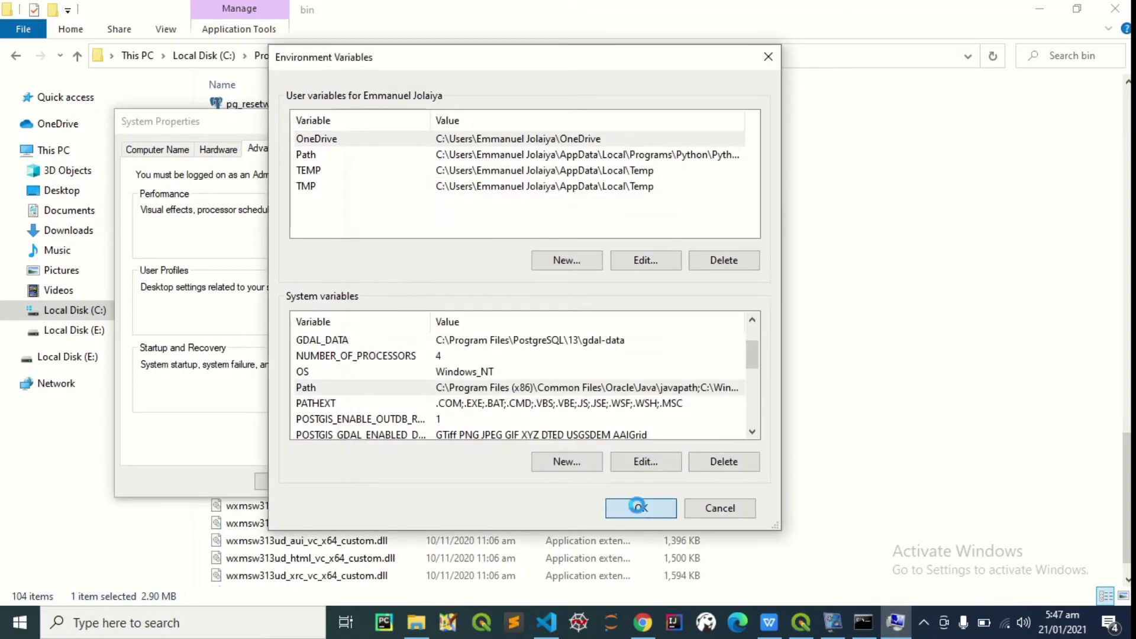
left_click(641, 507)
left_click(285, 481)
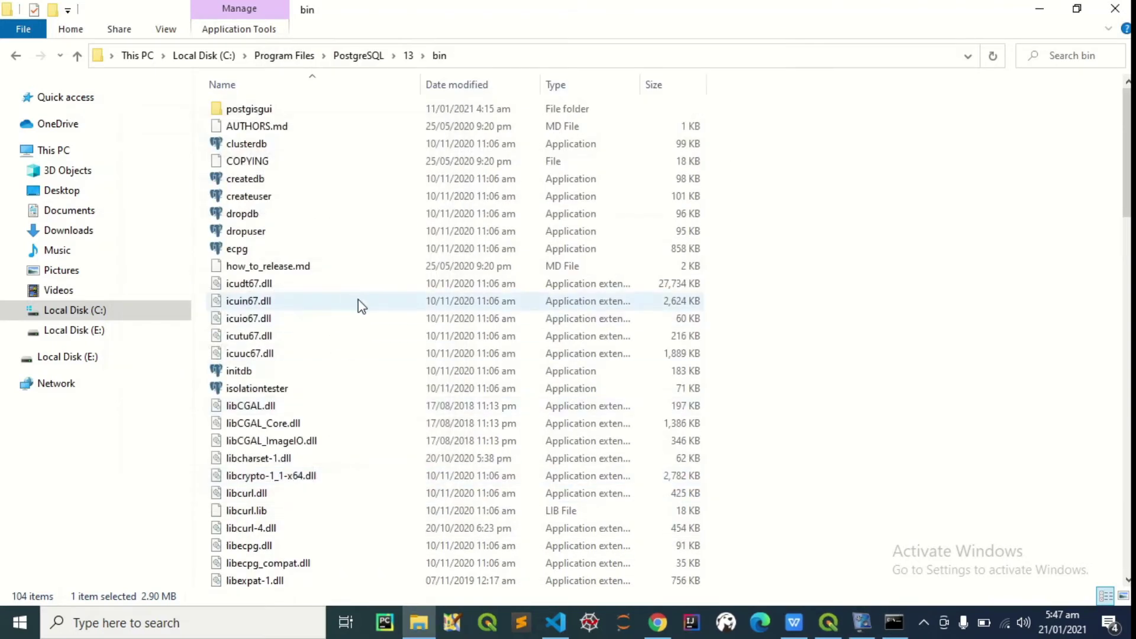
Close Explorer, open Command Prompt and run raster2pgsql from the home folder
left_click(1115, 9)
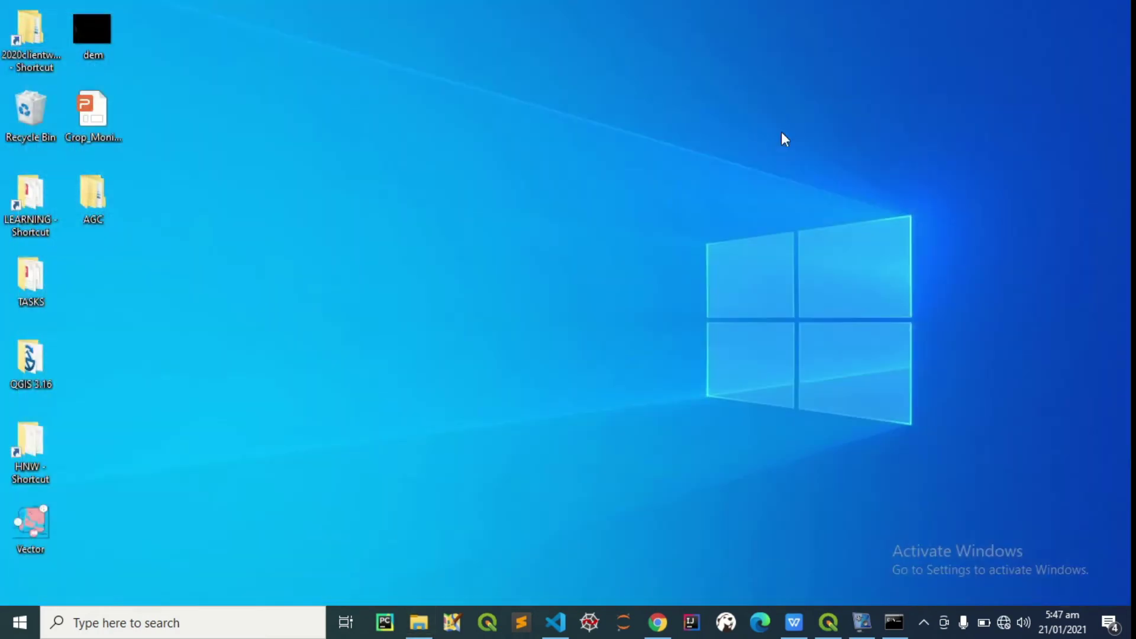
key("super")
type("cmd")
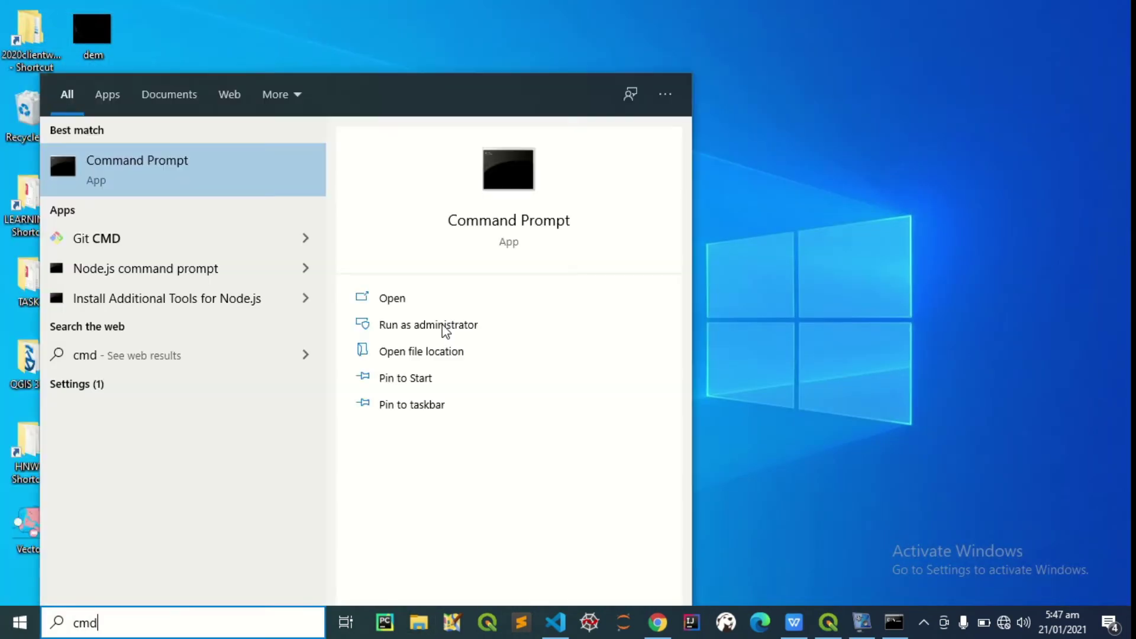
key("Return")
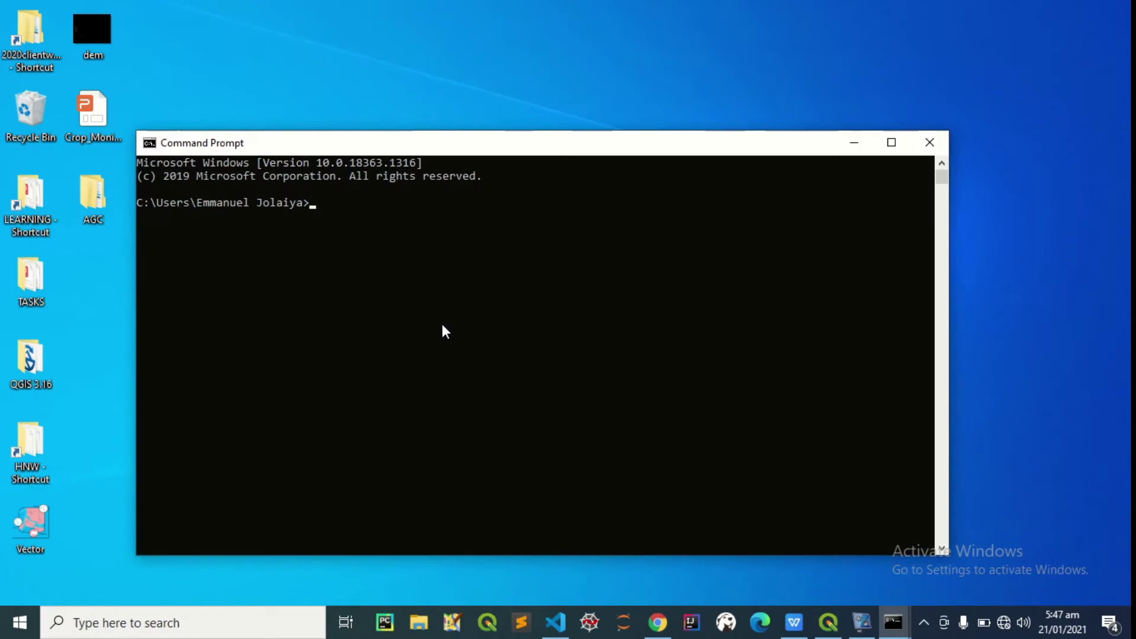
type("raster2pgsql")
key("Return")
Clear the screen with cls and list supported raster formats using raster2pgsql -G
type("cls")
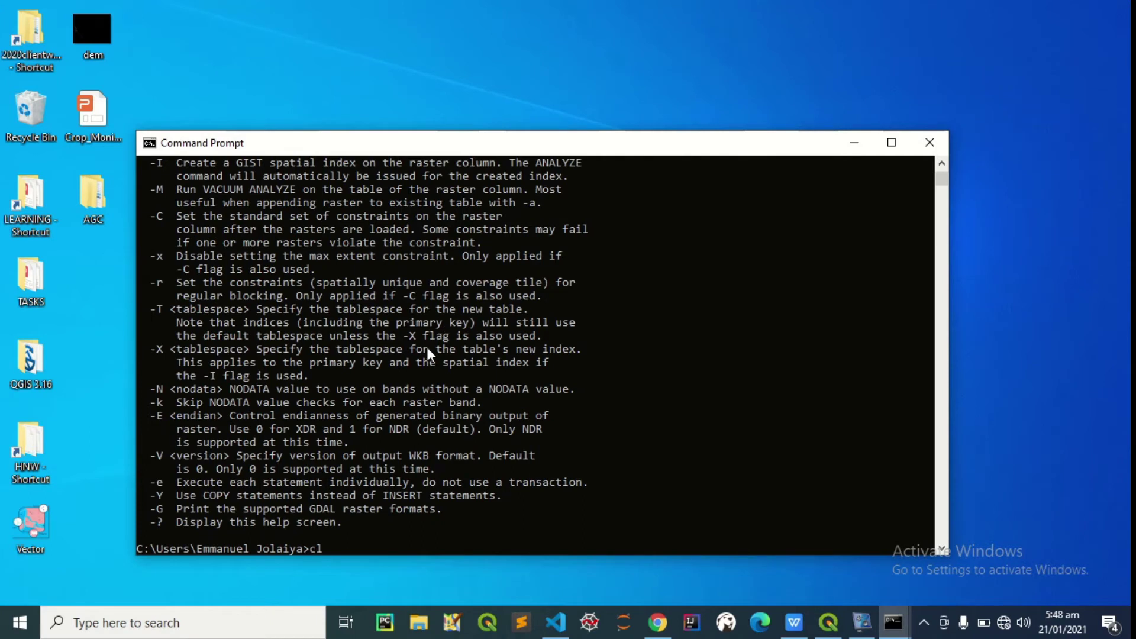
key("Return")
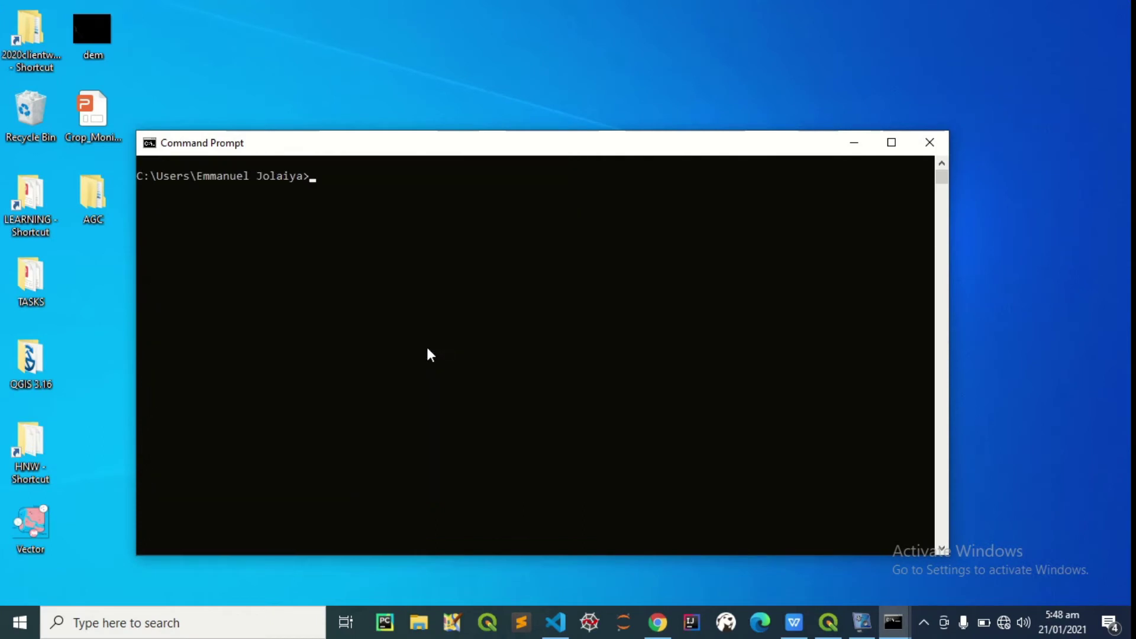
type("raster2pgsql -G")
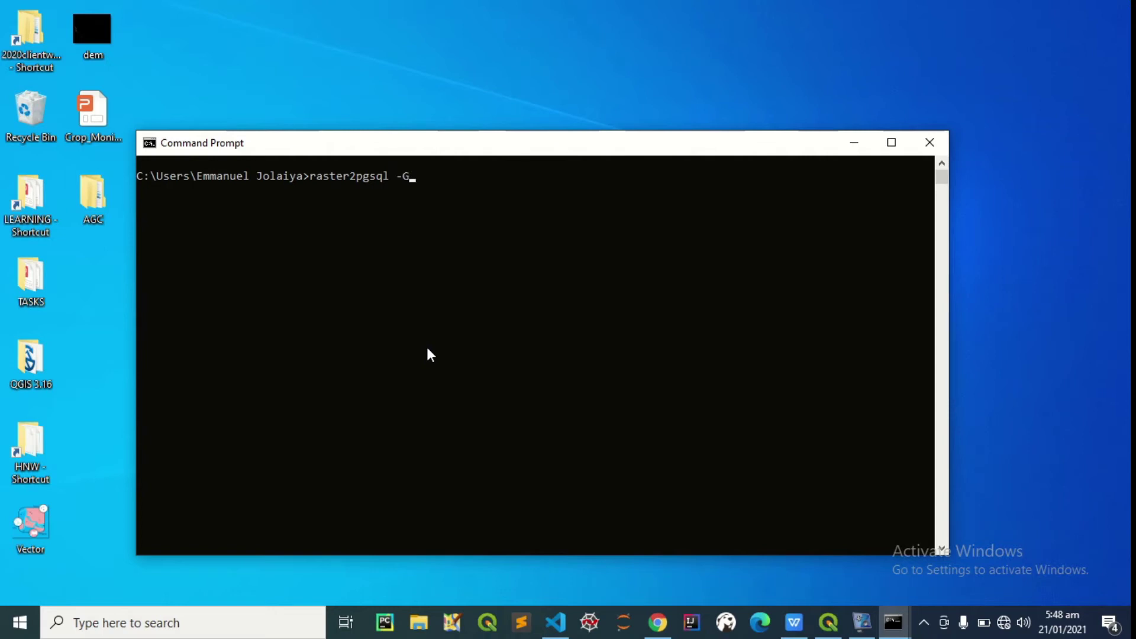
key("Return")
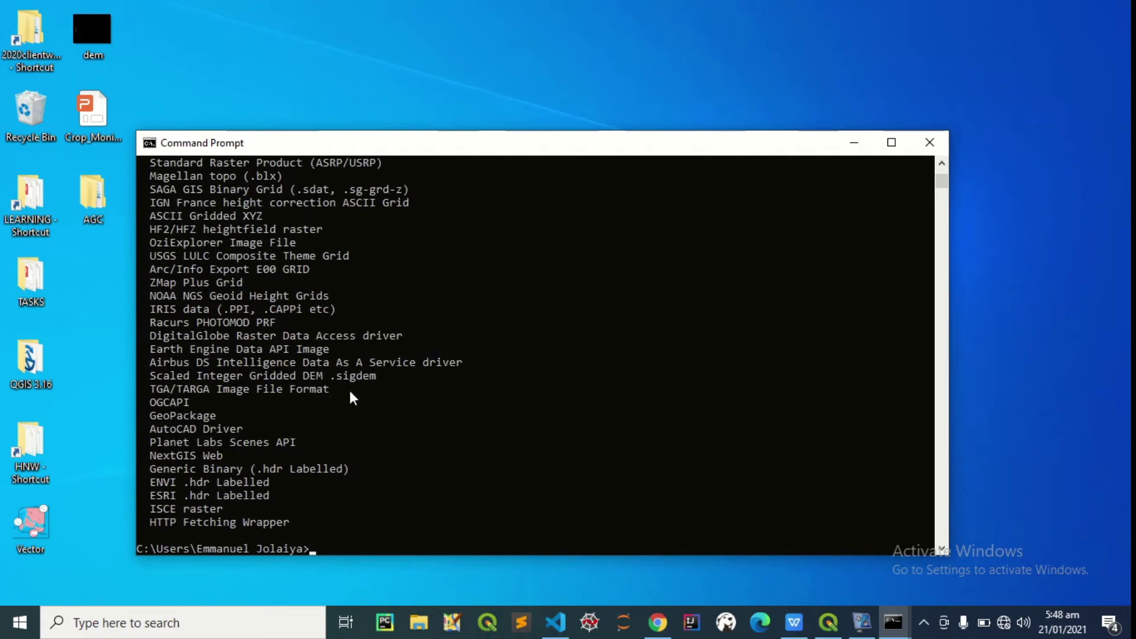
Read through the full raster2pgsql -G list of GDAL raster formats, then clear the console
scroll(341, 362, "up", 15)
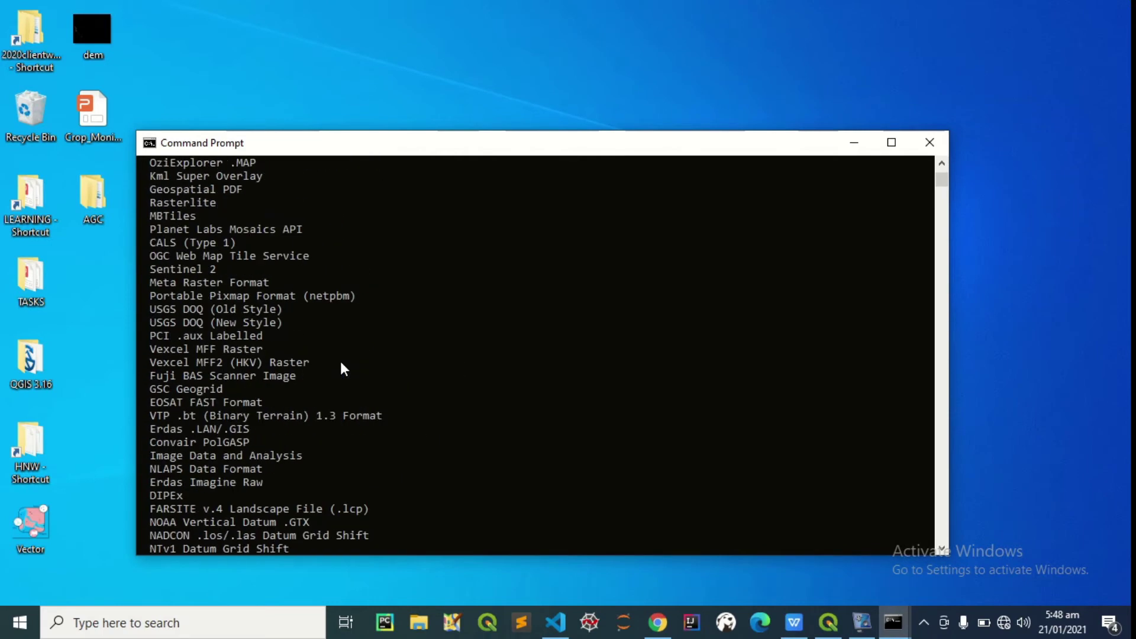
scroll(341, 363, "up", 20)
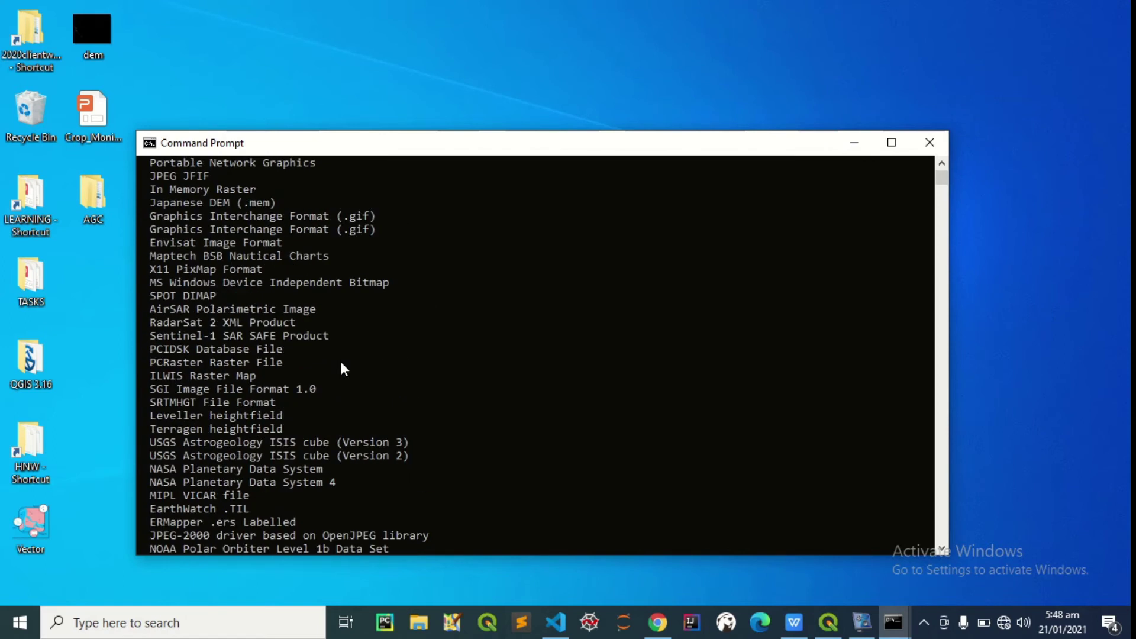
scroll(341, 367, "up", 1)
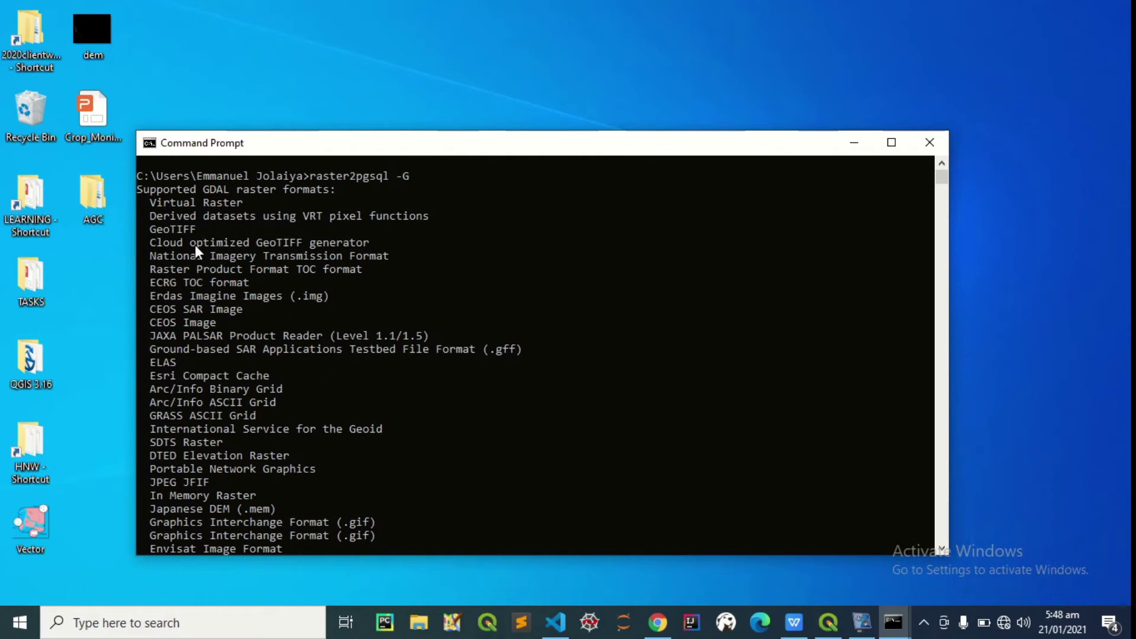
scroll(217, 262, "down", 2)
scroll(215, 253, "down", 1)
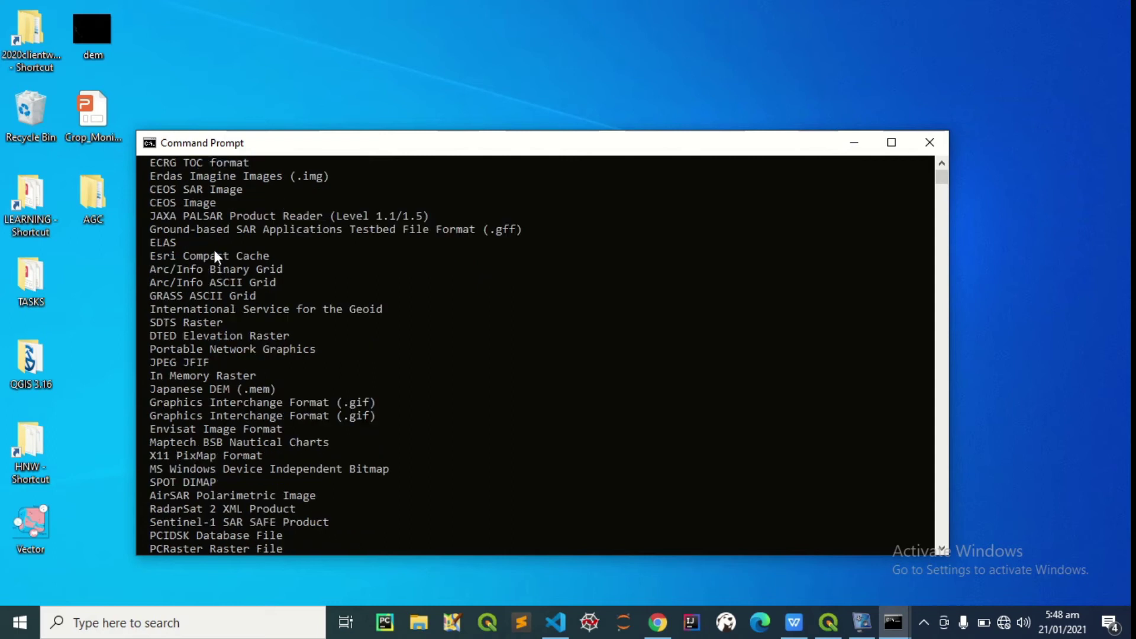
scroll(215, 252, "up", 3)
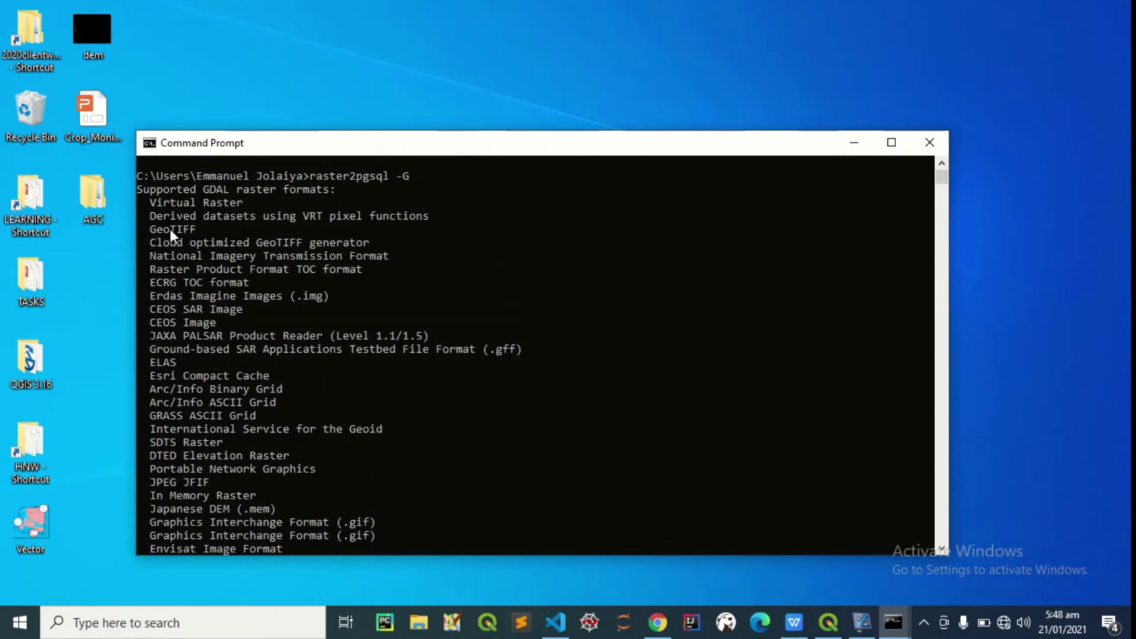
scroll(242, 252, "down", 11)
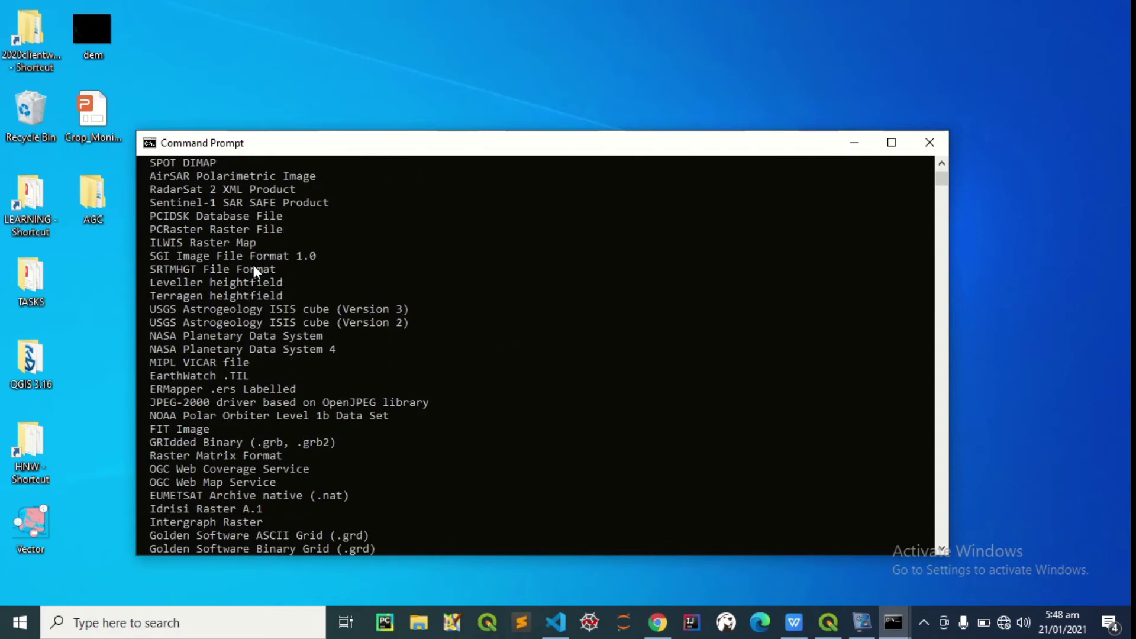
scroll(254, 266, "down", 20)
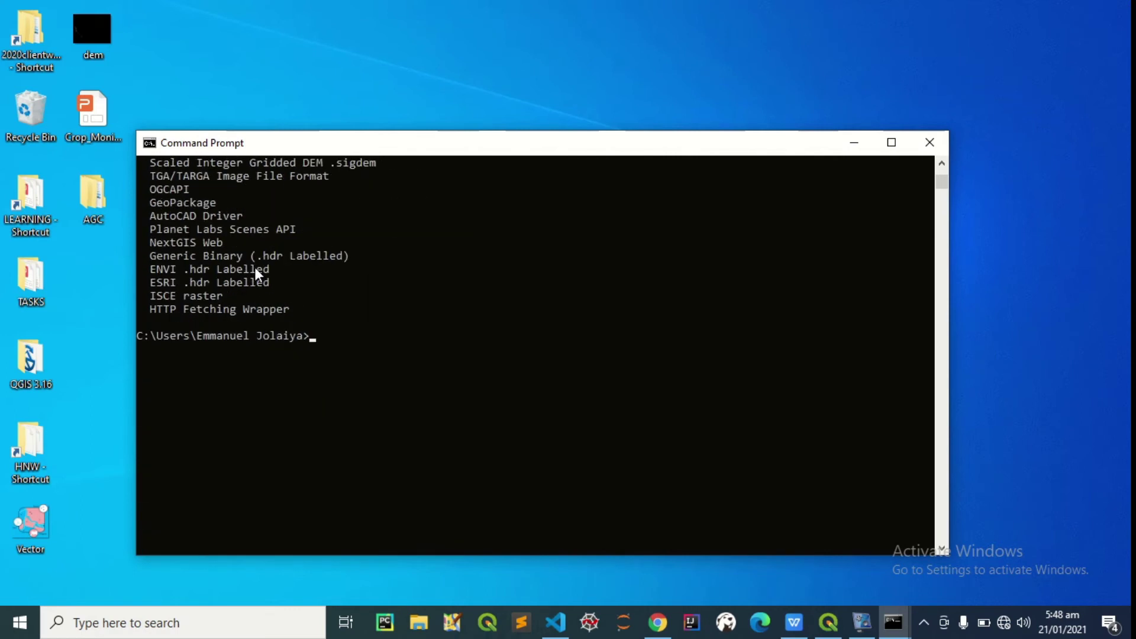
scroll(267, 284, "up", 3)
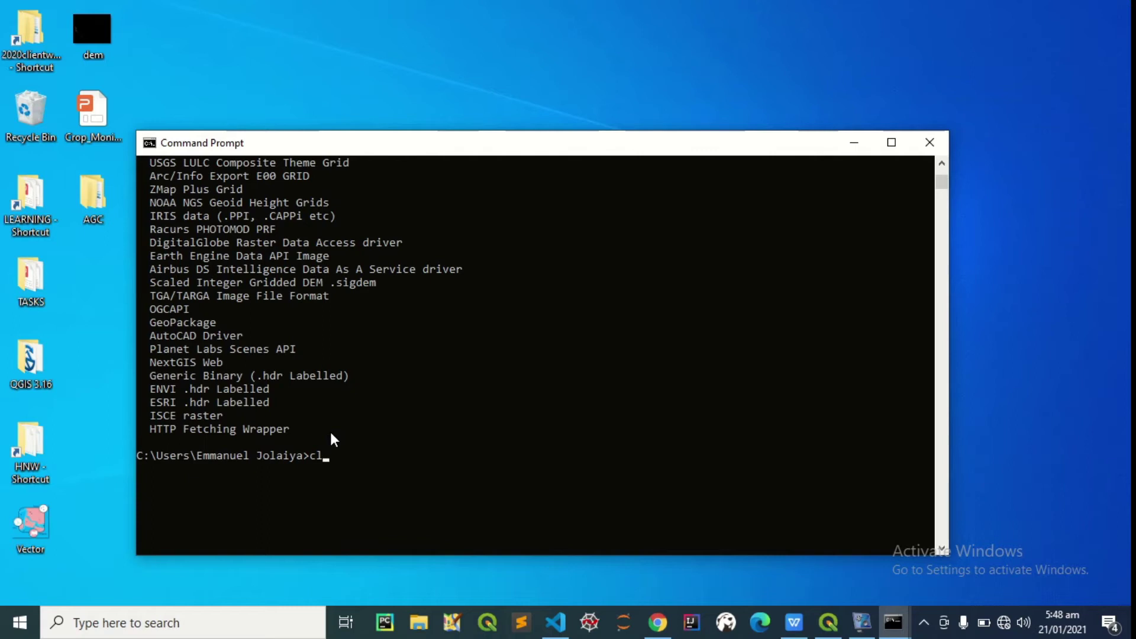
type("s")
key("Return")
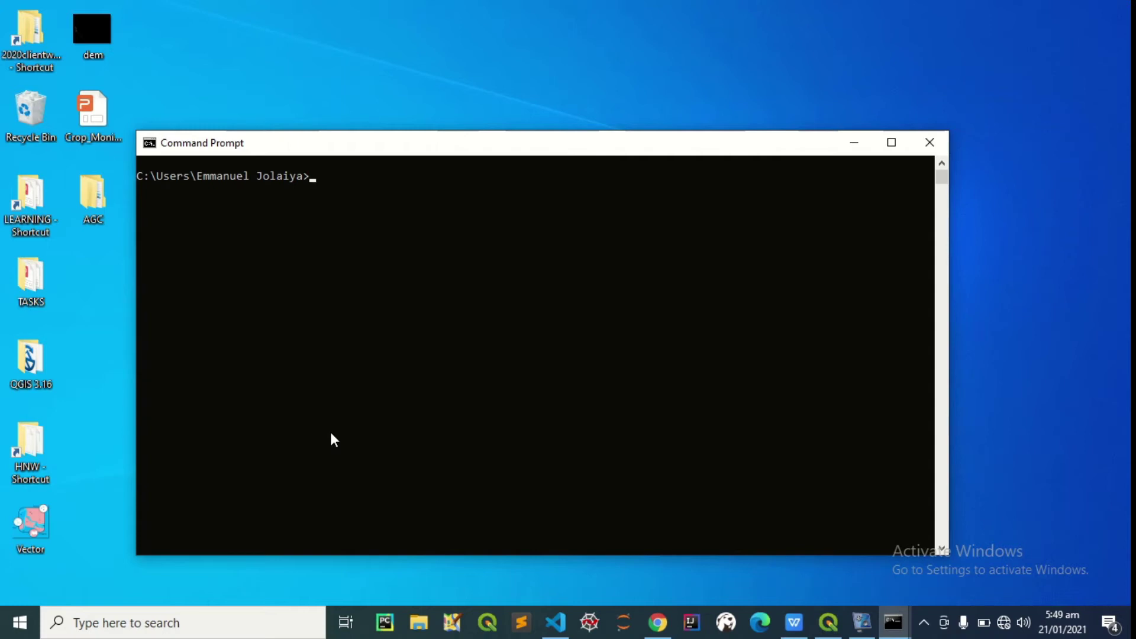
Run raster2pgsql without arguments and read through its usage and options help
type("raster2g")
key("BackSpace")
type("pgsql")
key("Return")
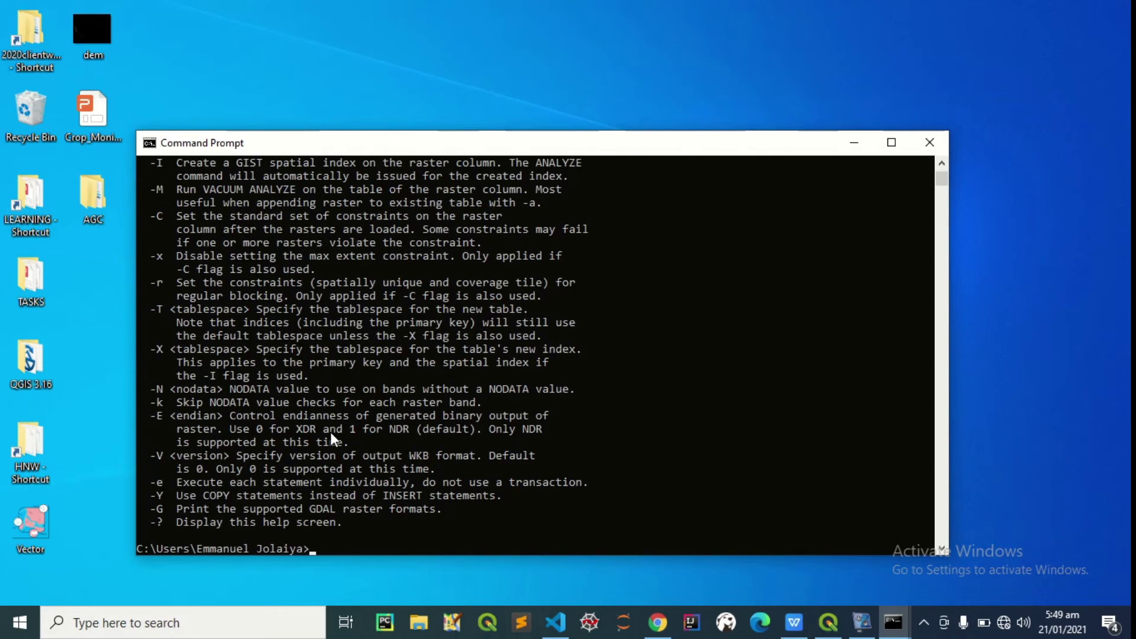
scroll(226, 342, "up", 5)
scroll(226, 342, "up", 8)
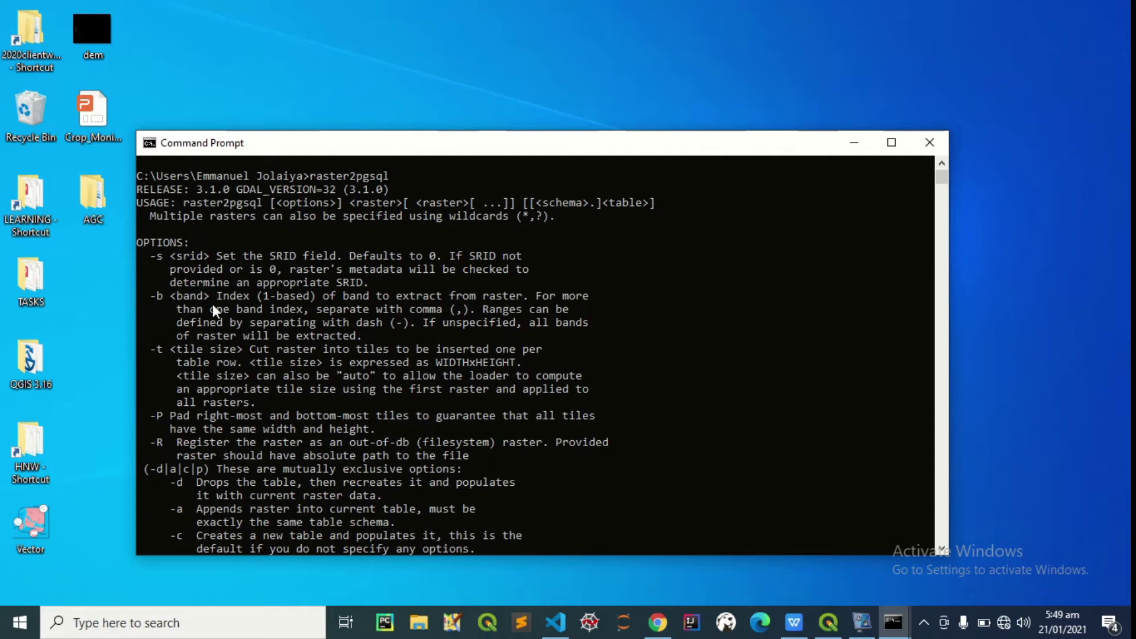
scroll(246, 376, "down", 7)
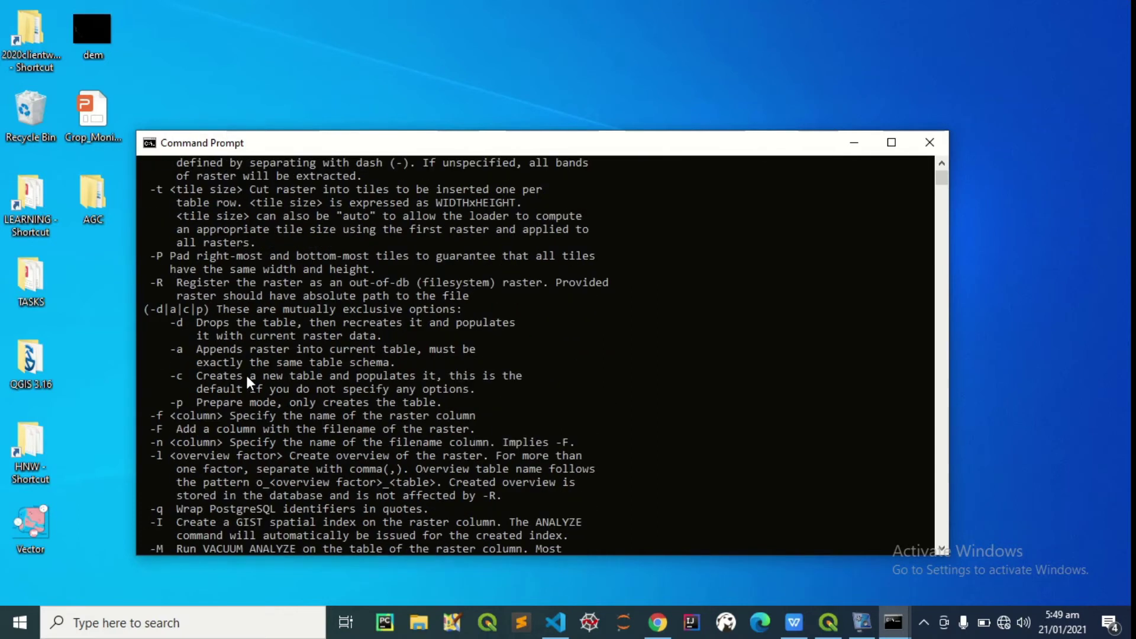
scroll(233, 396, "down", 5)
scroll(200, 328, "up", 2)
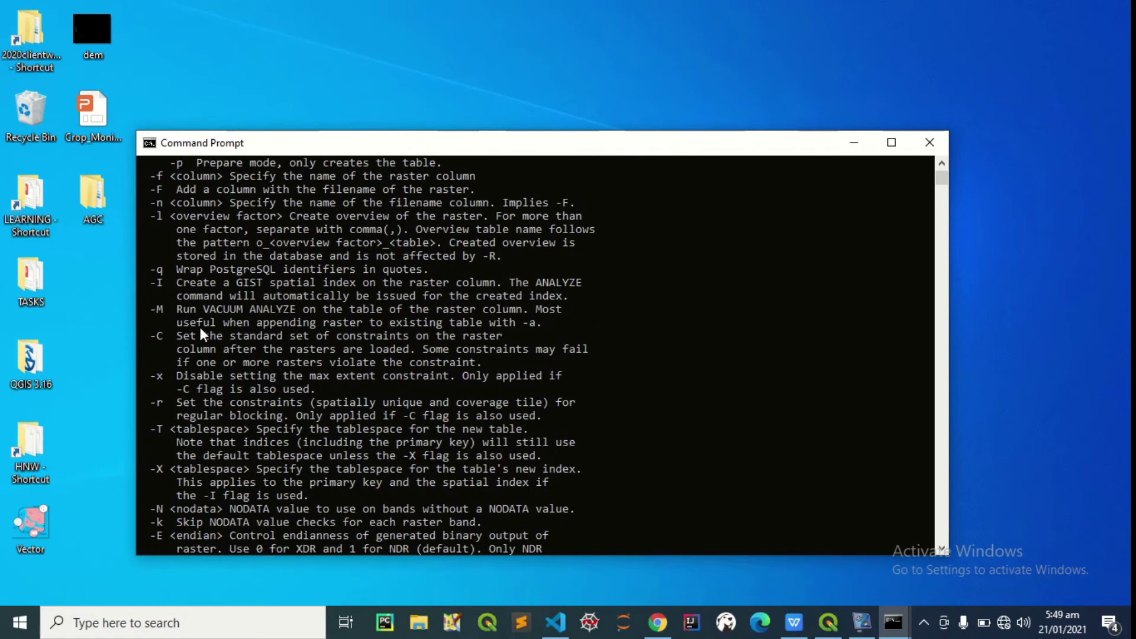
scroll(229, 289, "down", 1)
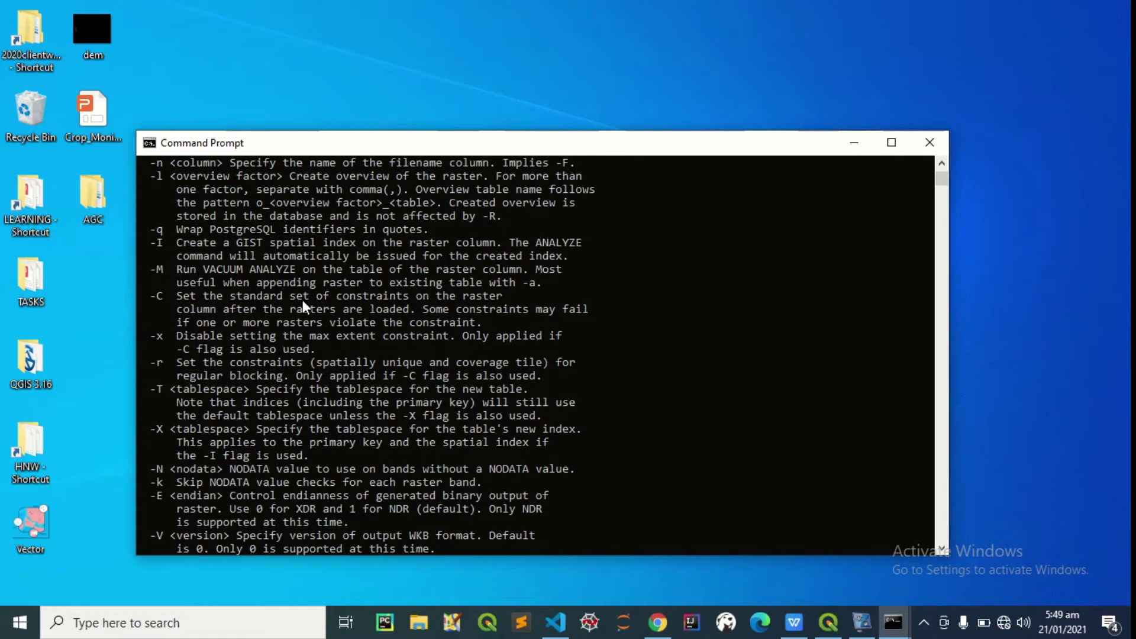
scroll(205, 310, "down", 6)
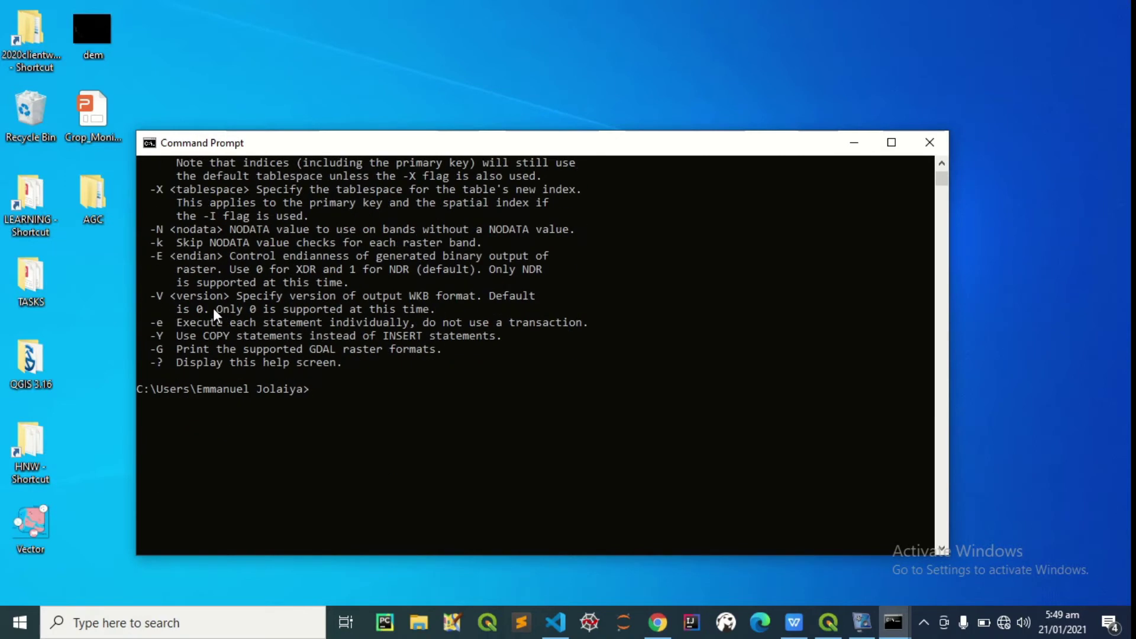
scroll(306, 369, "up", 2)
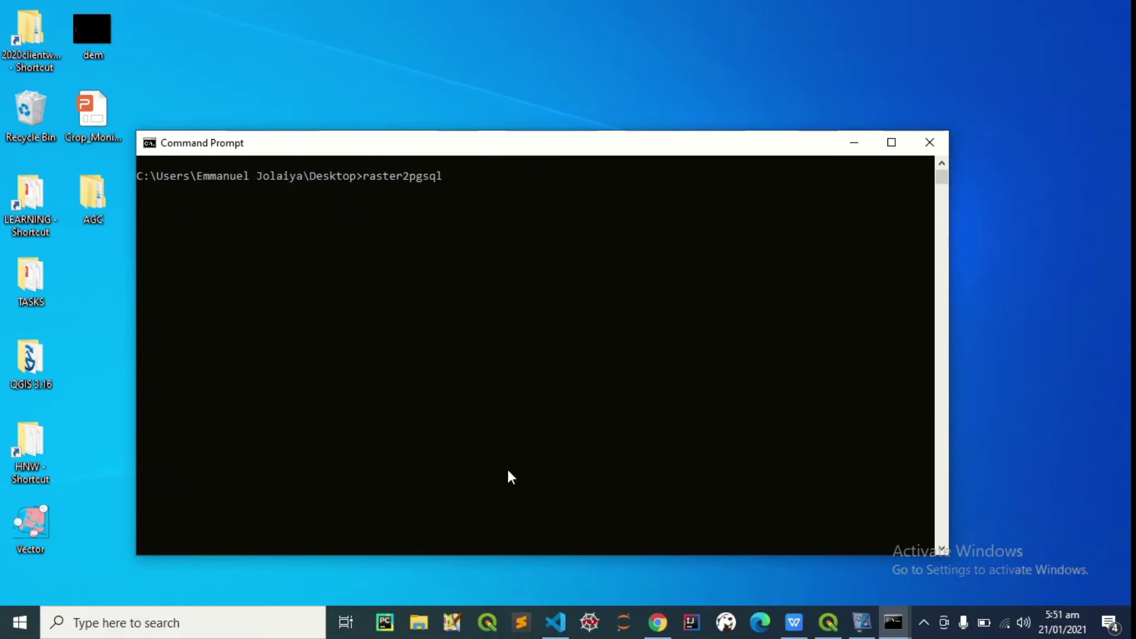
Run raster2pgsql -s 4326 -I -M -C dem.tif -F >demo.sql, dropping a trial 100x100 tile option
type("-s 4326 -I -M -C dem")
key("Tab")
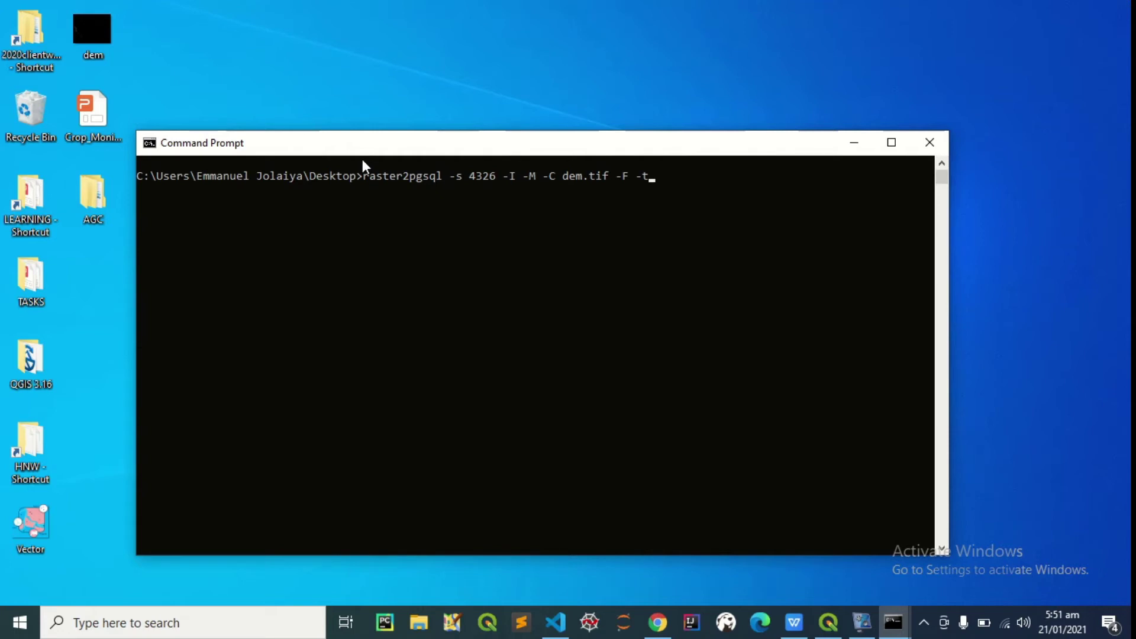
type("100x100")
key("BackSpace")
key("BackSpace")
key("BackSpace")
key("BackSpace")
key("BackSpace")
key("BackSpace")
key("BackSpace")
key("BackSpace")
key("BackSpace")
key("BackSpace")
key("BackSpace")
key("BackSpace")
key("BackSpace")
type("-")
type("F")
type(" |")
left_click_drag(363, 145, 443, 100)
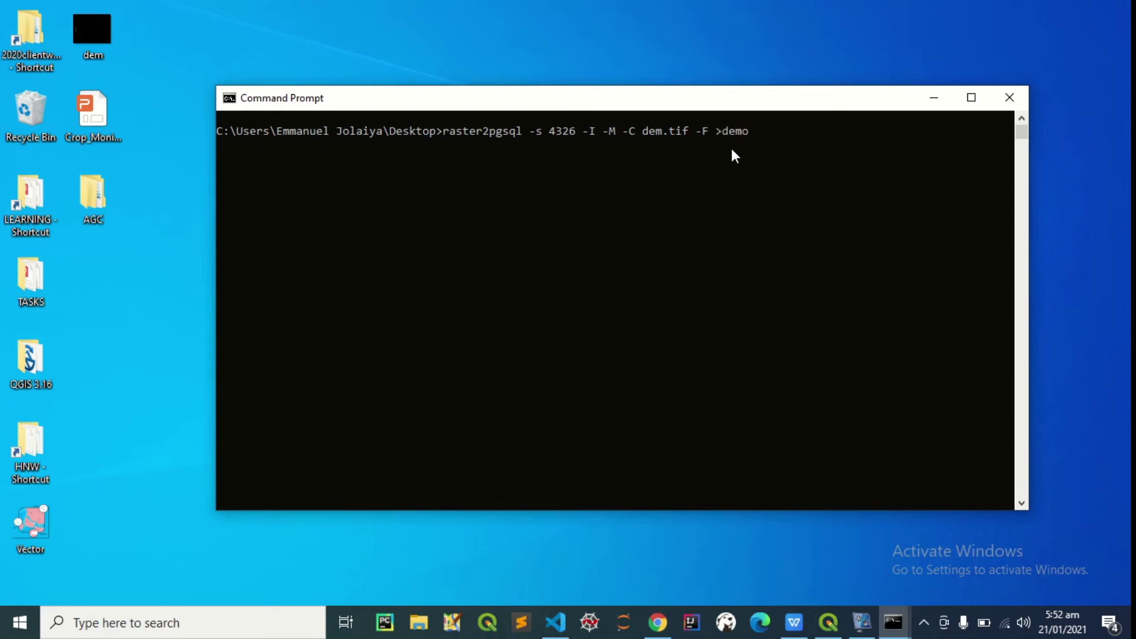
type(".sql")
key("Return")
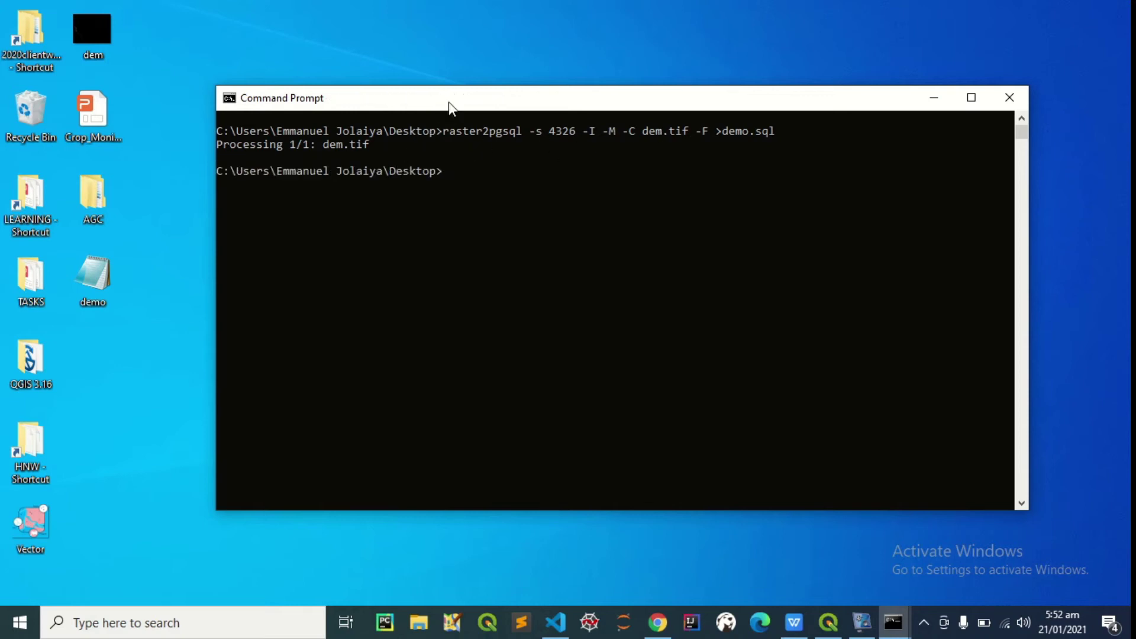
Open the generated demo.sql from the desktop in Notepad and scroll to its end
left_click_drag(448, 102, 593, 94)
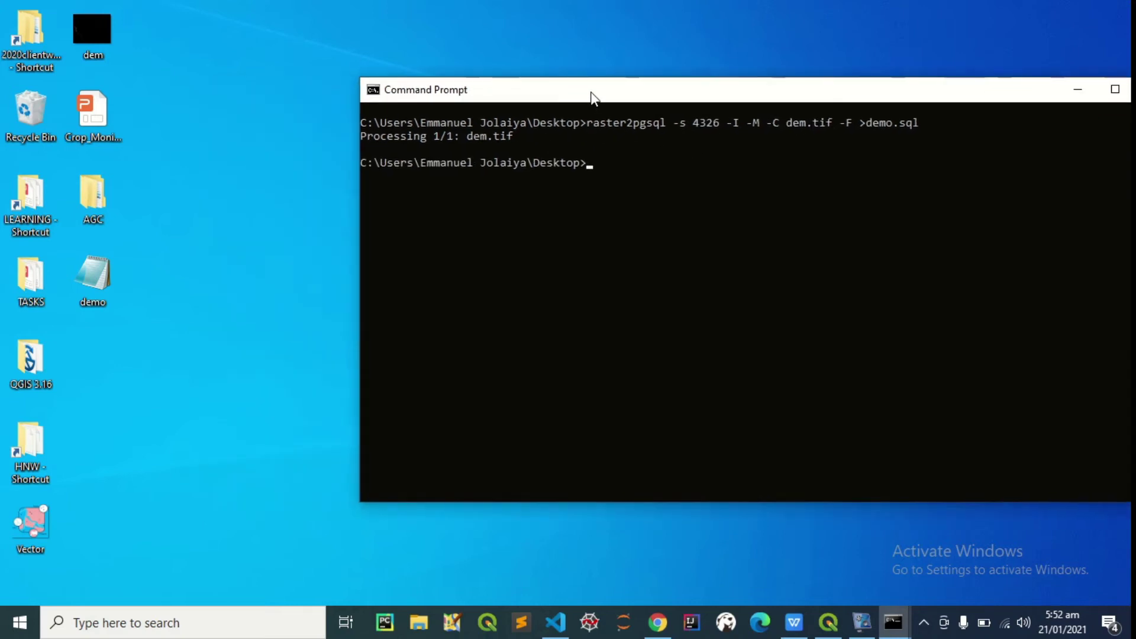
left_click(96, 277)
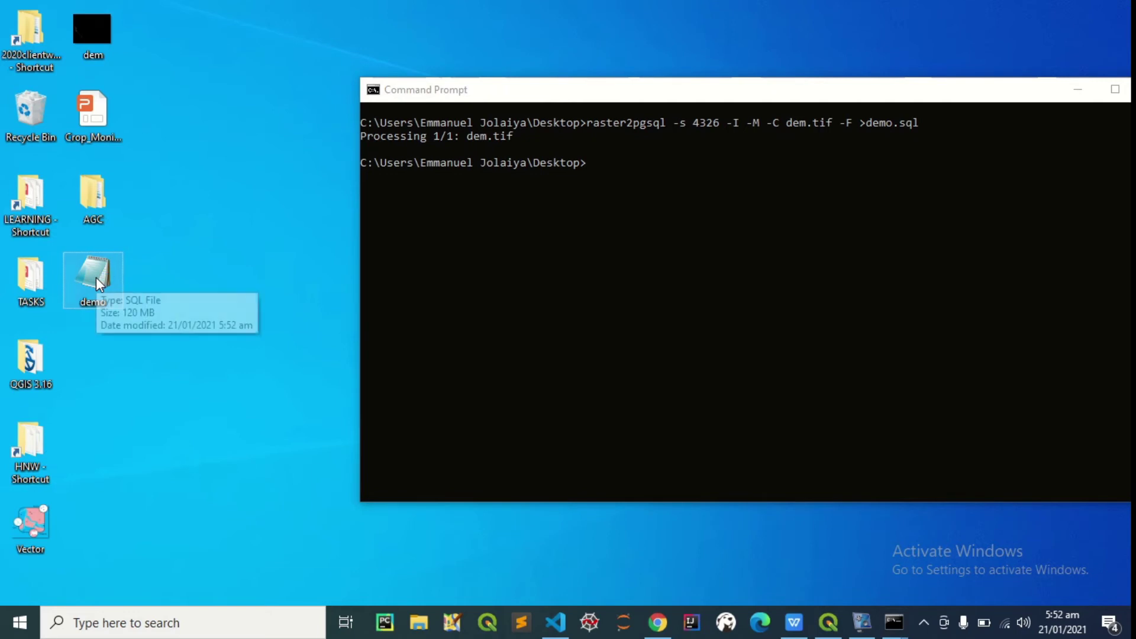
double_click(96, 277)
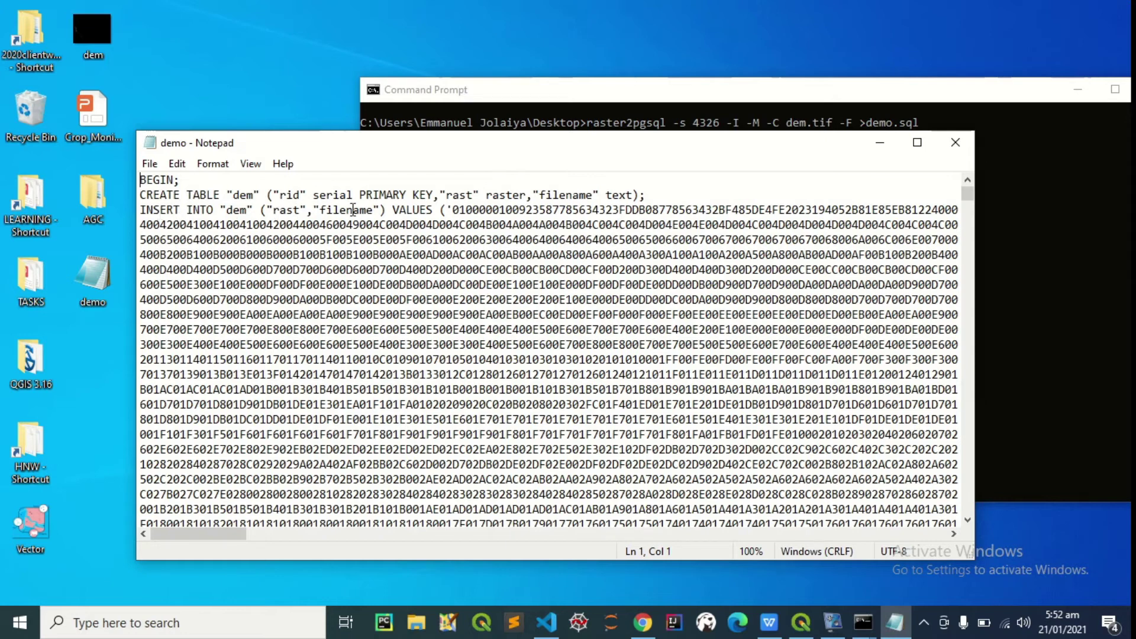
scroll(458, 216, "down", 4)
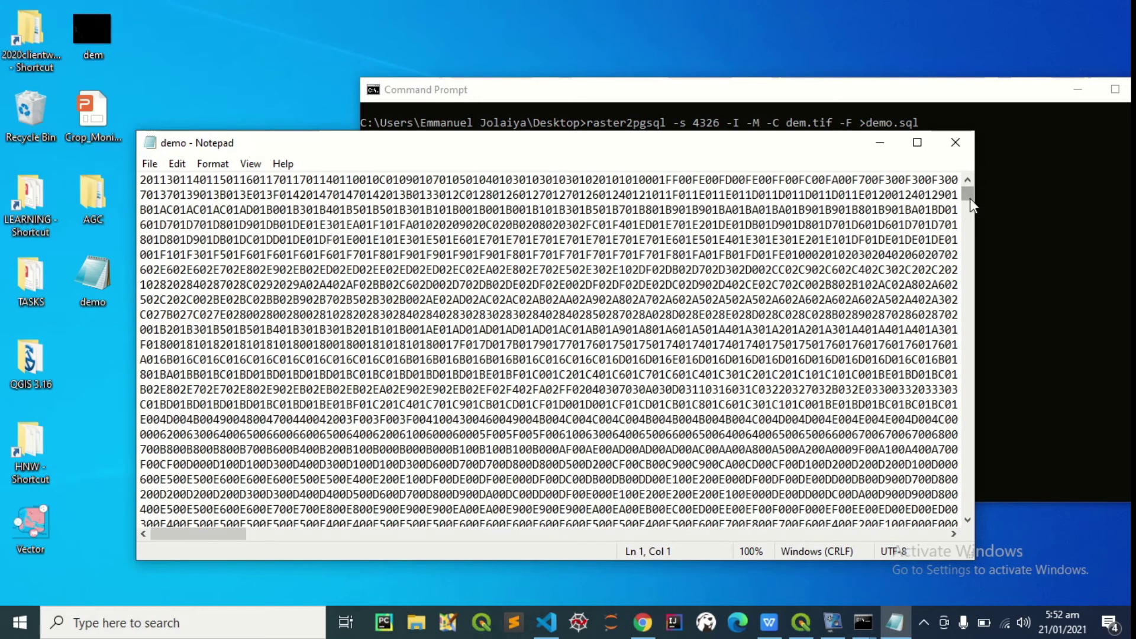
left_click_drag(971, 199, 969, 509)
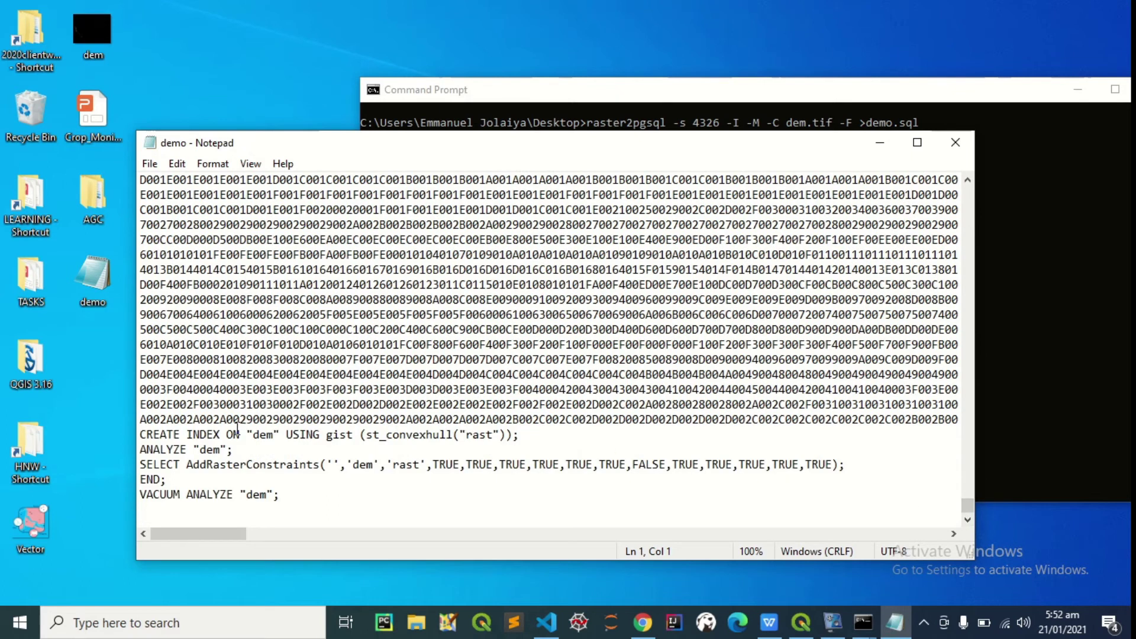
Highlight the AddRasterConstraints, CREATE INDEX and VACUUM ANALYZE statements, then close demo.sql
left_click_drag(186, 464, 322, 465)
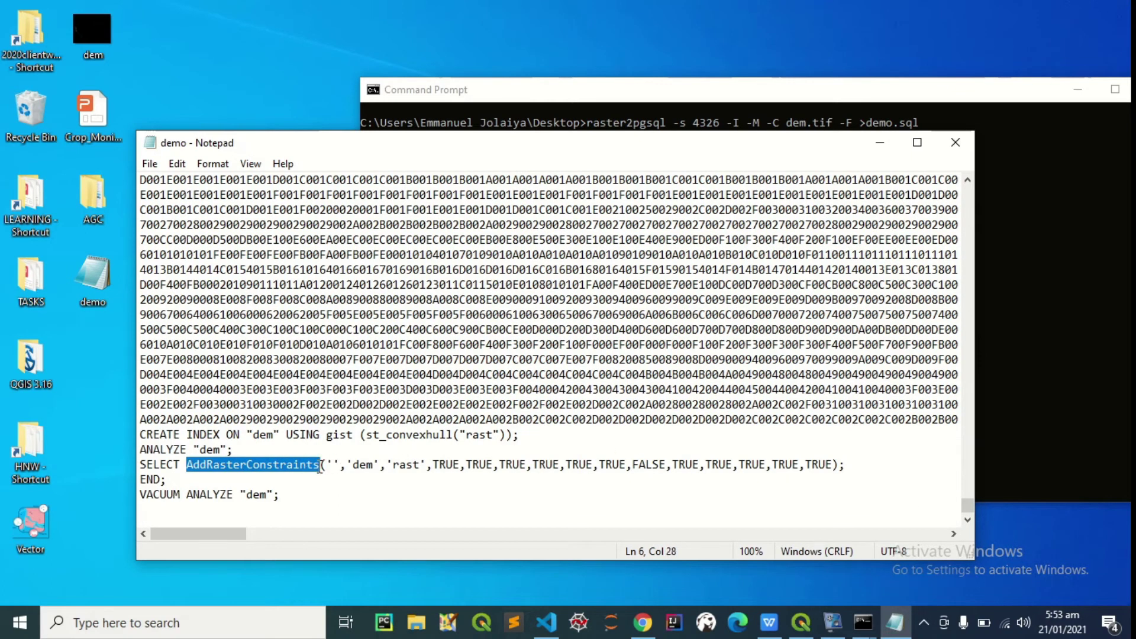
left_click_drag(725, 139, 685, 175)
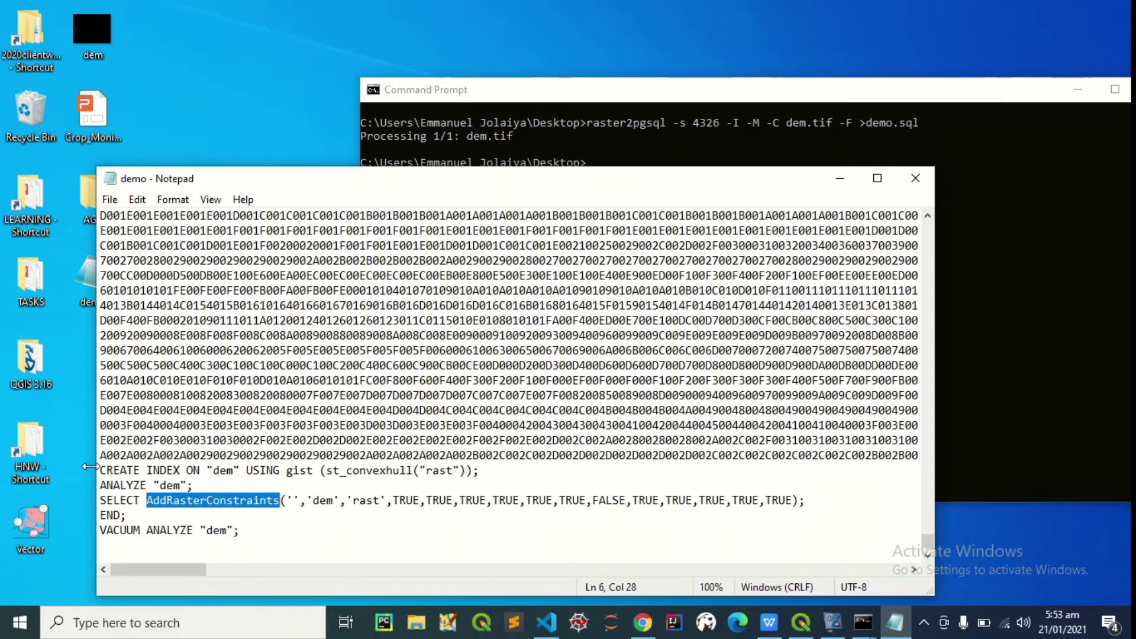
left_click_drag(100, 471, 328, 482)
left_click(360, 472)
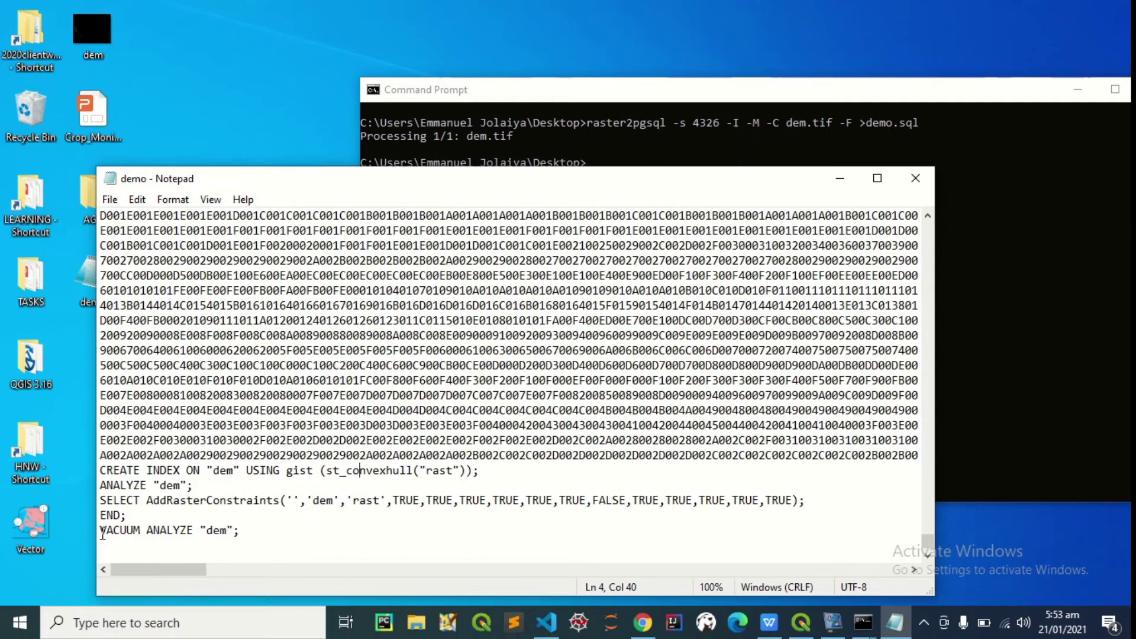
left_click_drag(100, 530, 194, 529)
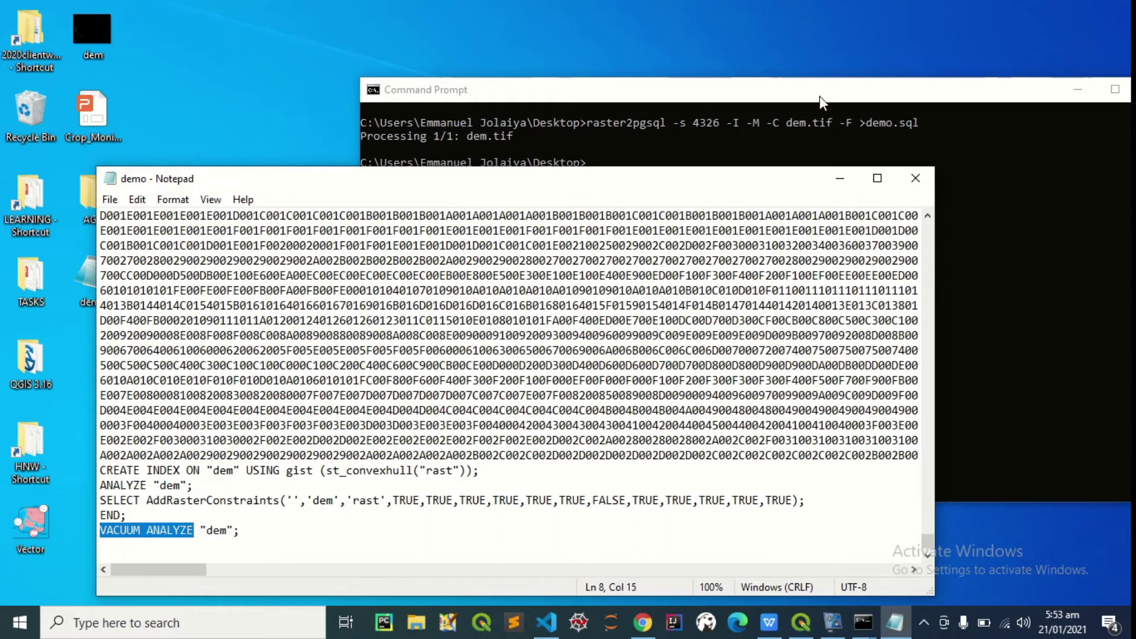
left_click(916, 172)
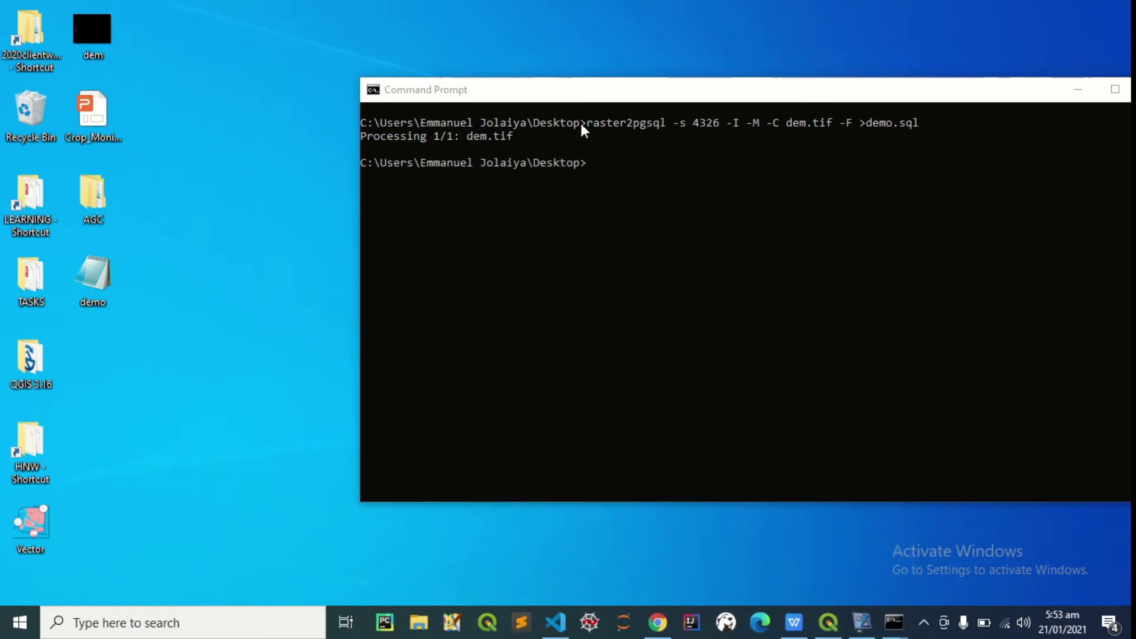
After clearing the screen, recall the raster2pgsql command and replace >demo.sql with | psql
left_click(604, 165)
left_click_drag(744, 97, 638, 76)
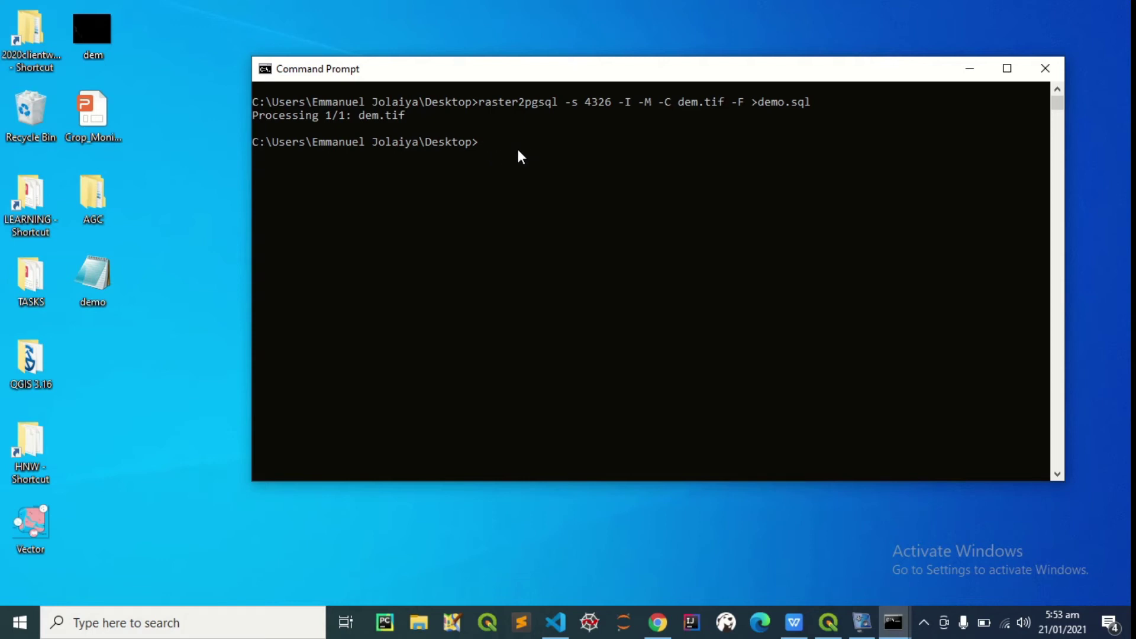
key("Up")
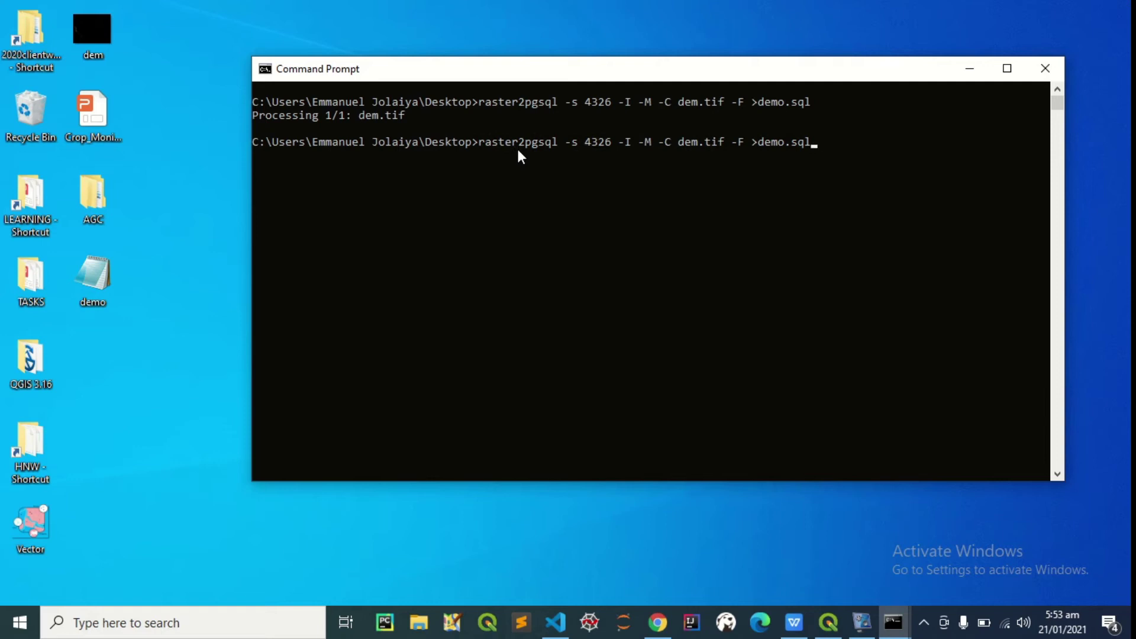
key("BackSpace")
key("BackSpace")
key("BackSpace")
key("BackSpace")
key("BackSpace")
key("BackSpace")
key("BackSpace")
key("BackSpace")
key("BackSpace")
key("Escape")
type("cls")
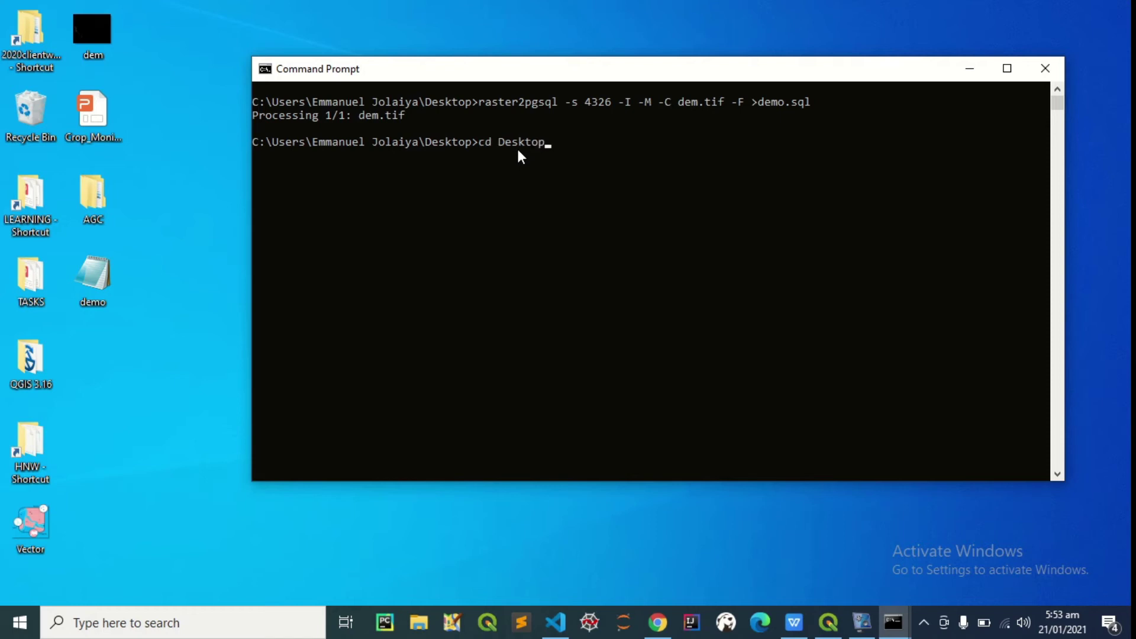
key("Up")
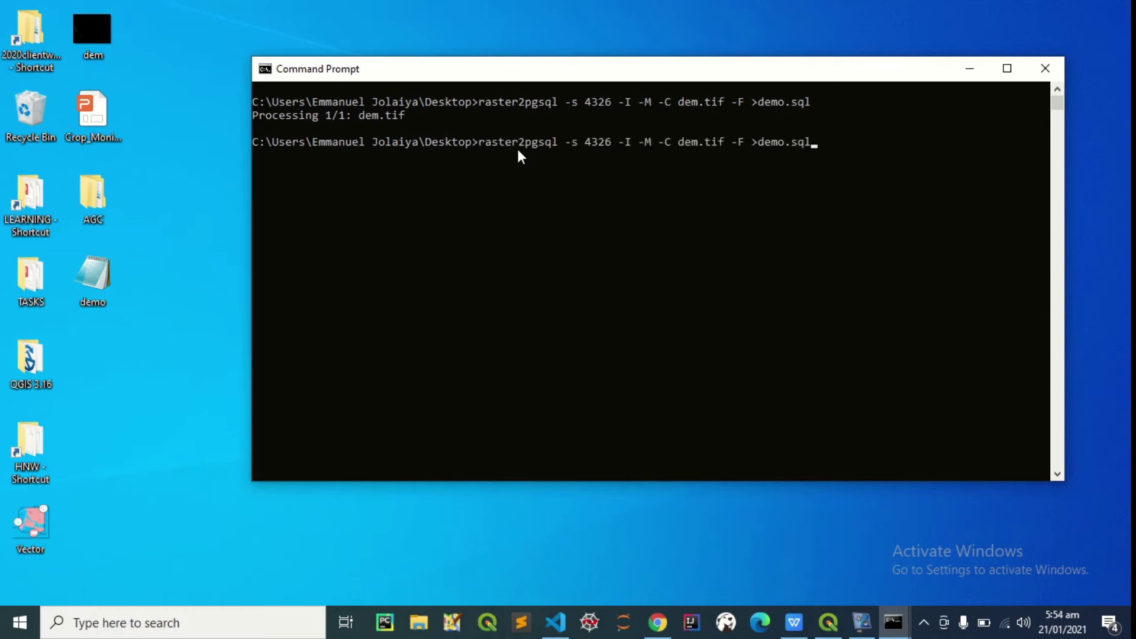
key("BackSpace")
key("BackSpace")
key("BackSpace")
key("BackSpace")
key("BackSpace")
key("BackSpace")
key("BackSpace")
key("BackSpace")
key("BackSpace")
key("BackSpace")
type("| psql")
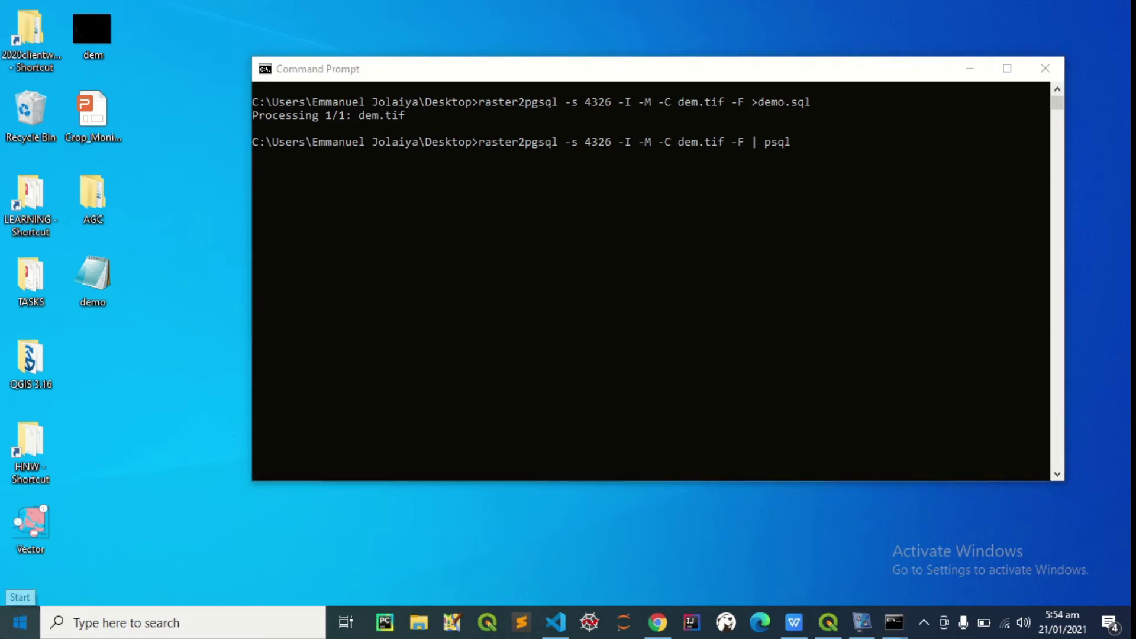
left_click(19, 623)
scroll(113, 237, "down", 5)
scroll(132, 262, "down", 15)
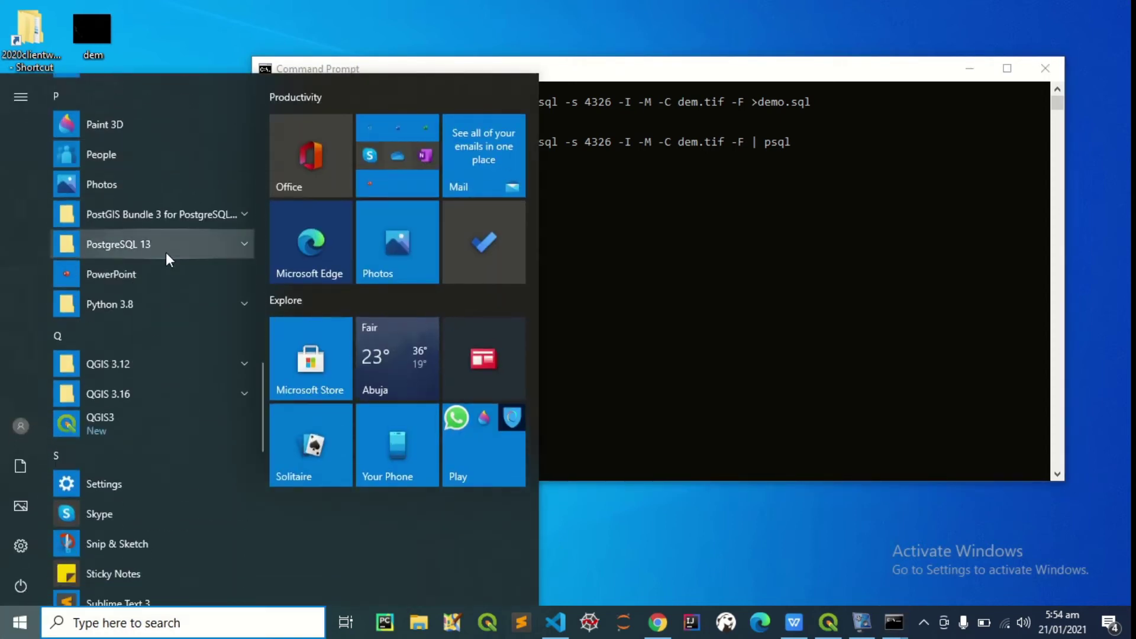
left_click(166, 252)
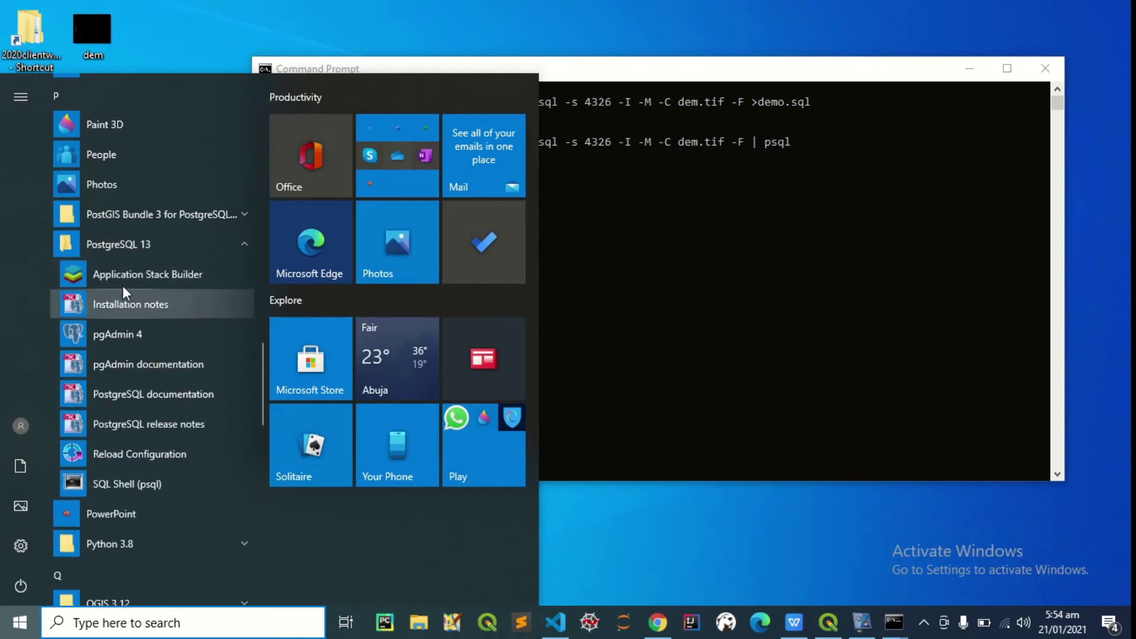
left_click(127, 483)
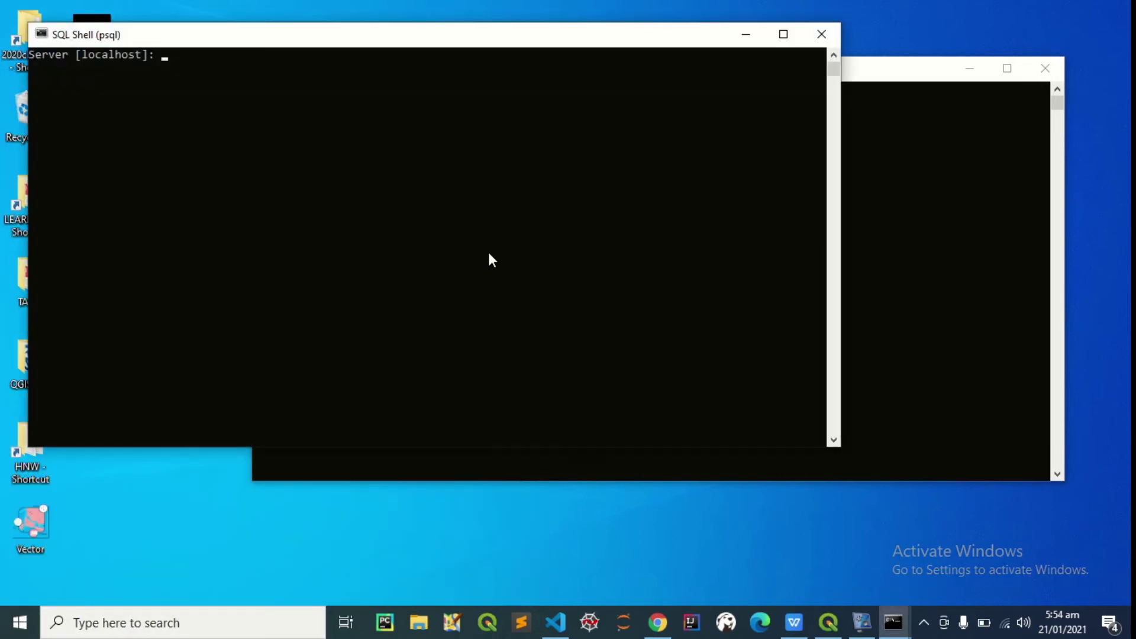
key("Return")
key("Return")
key("Return")
key("Return")
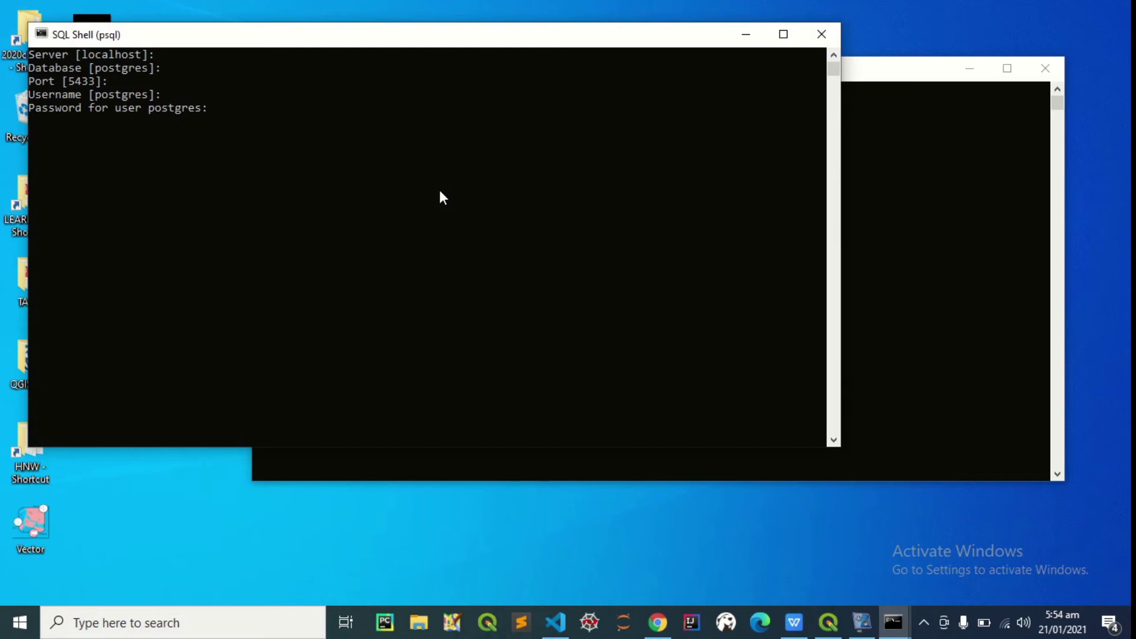
key("Return")
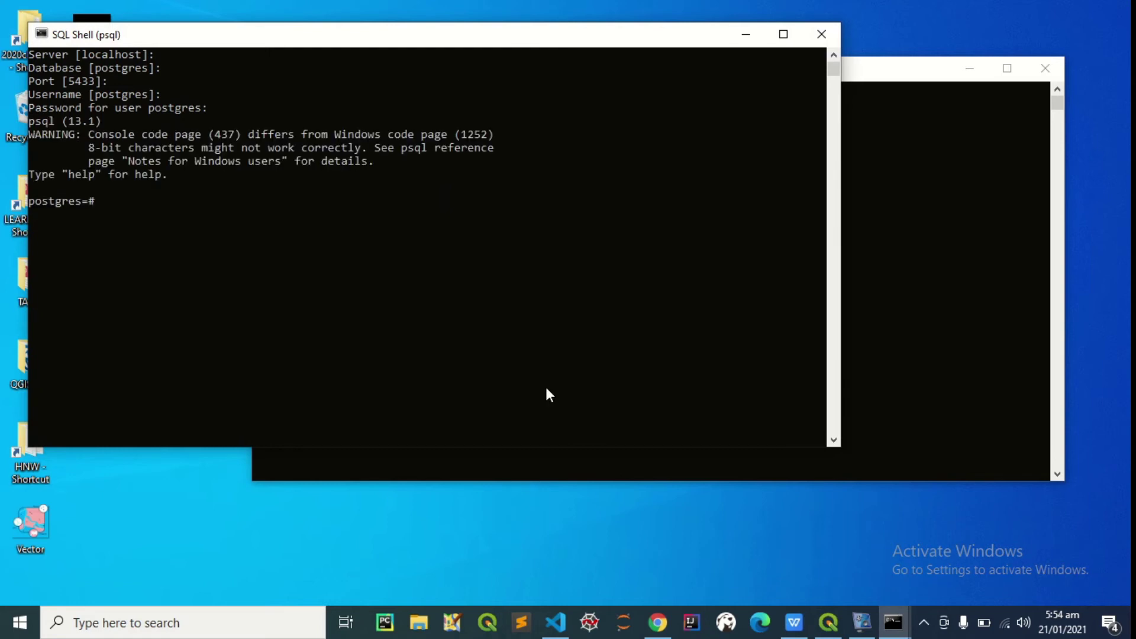
left_click(657, 623)
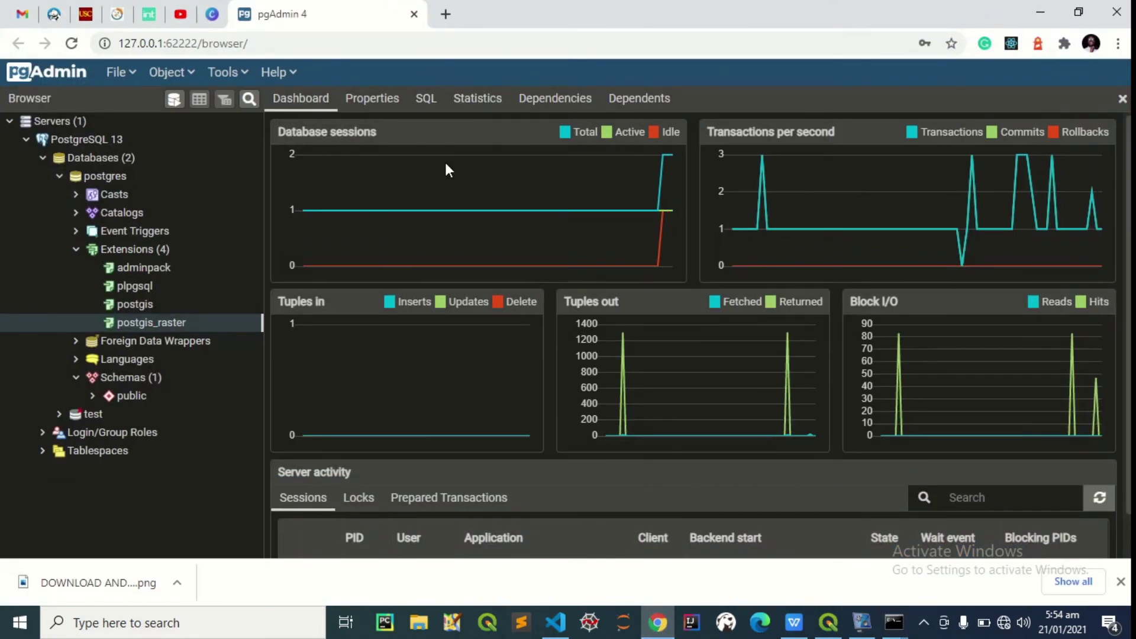
left_click(1041, 12)
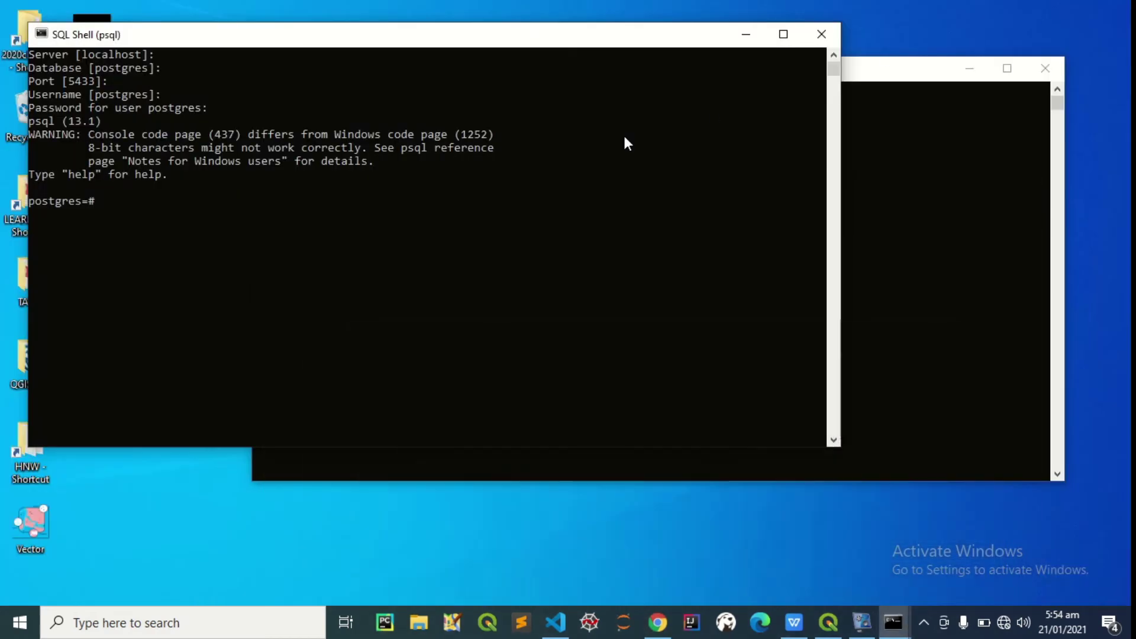
type("\\d")
key("Return")
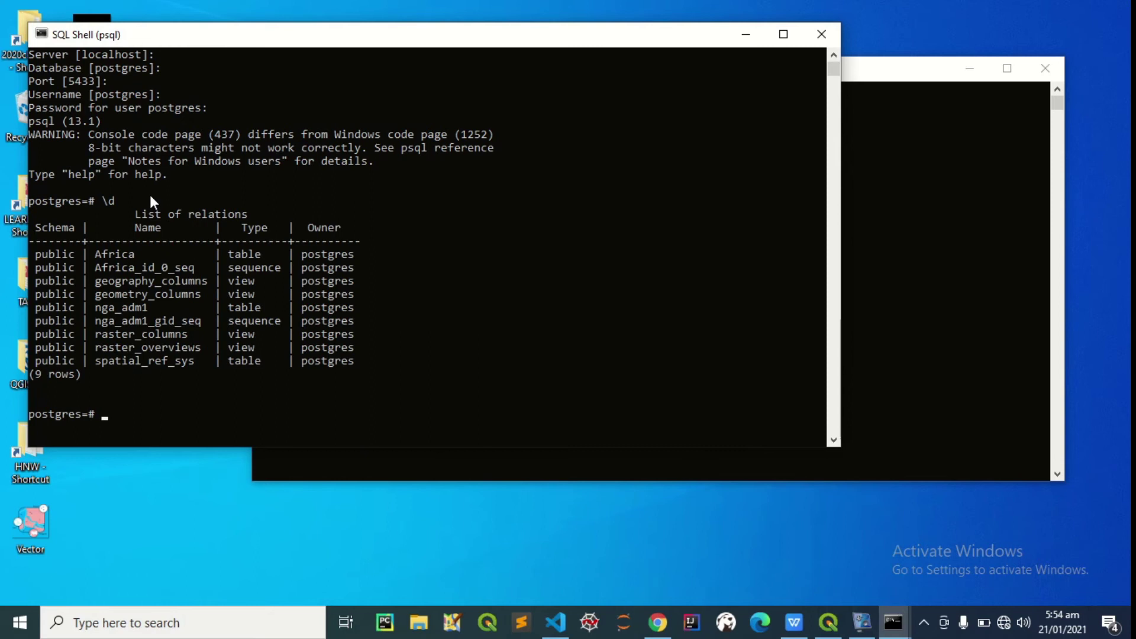
scroll(119, 261, "down", 2)
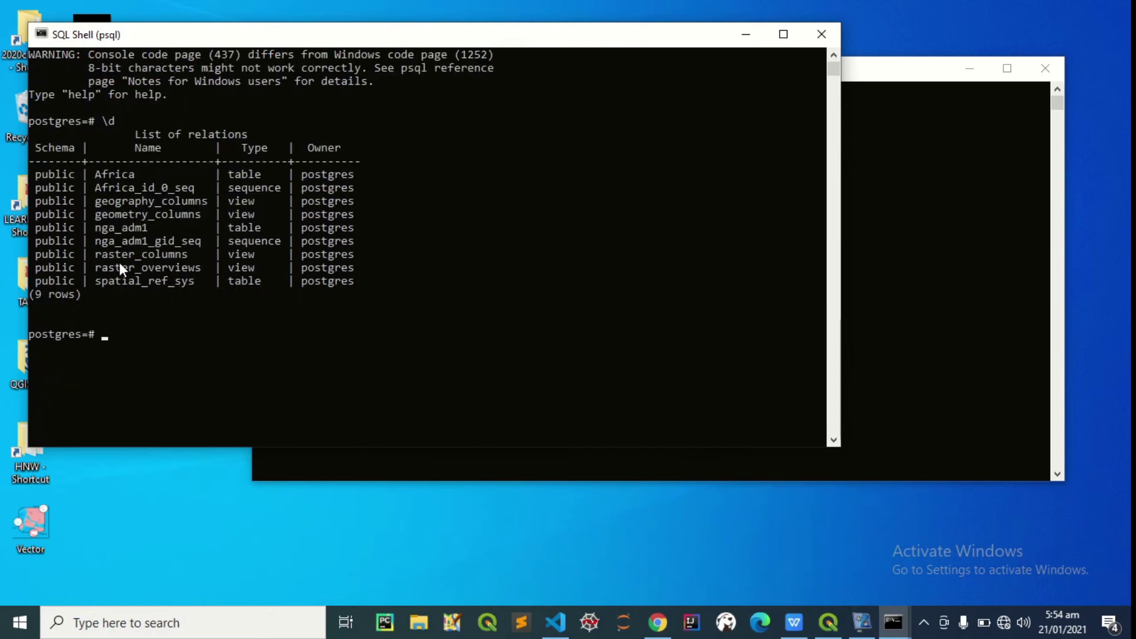
scroll(119, 262, "up", 2)
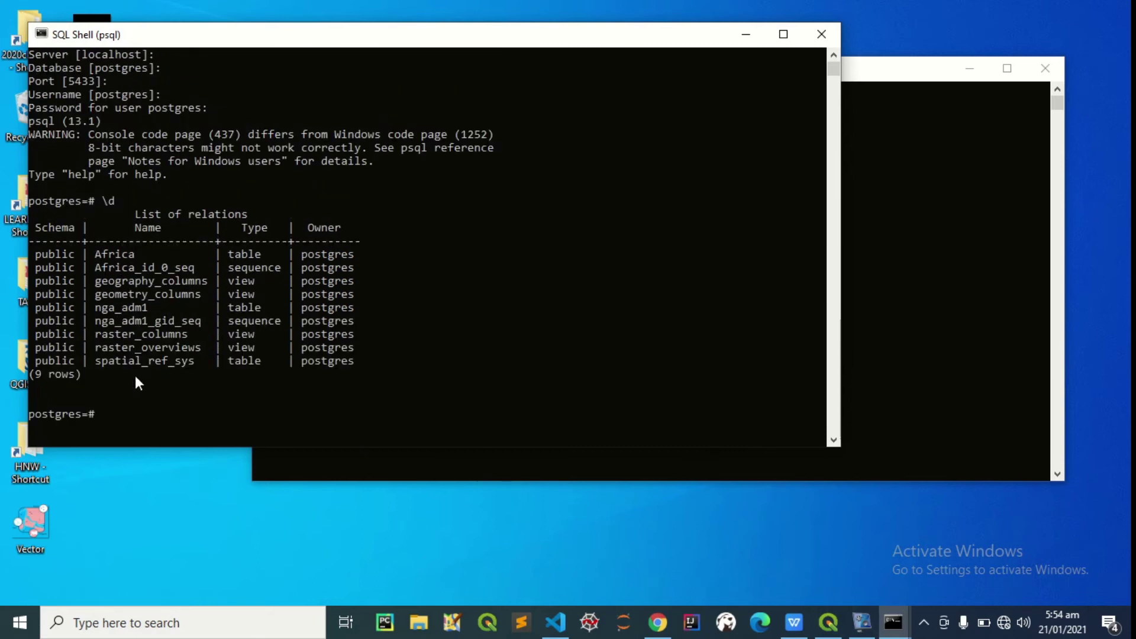
type("\\q")
key("Return")
key("Return")
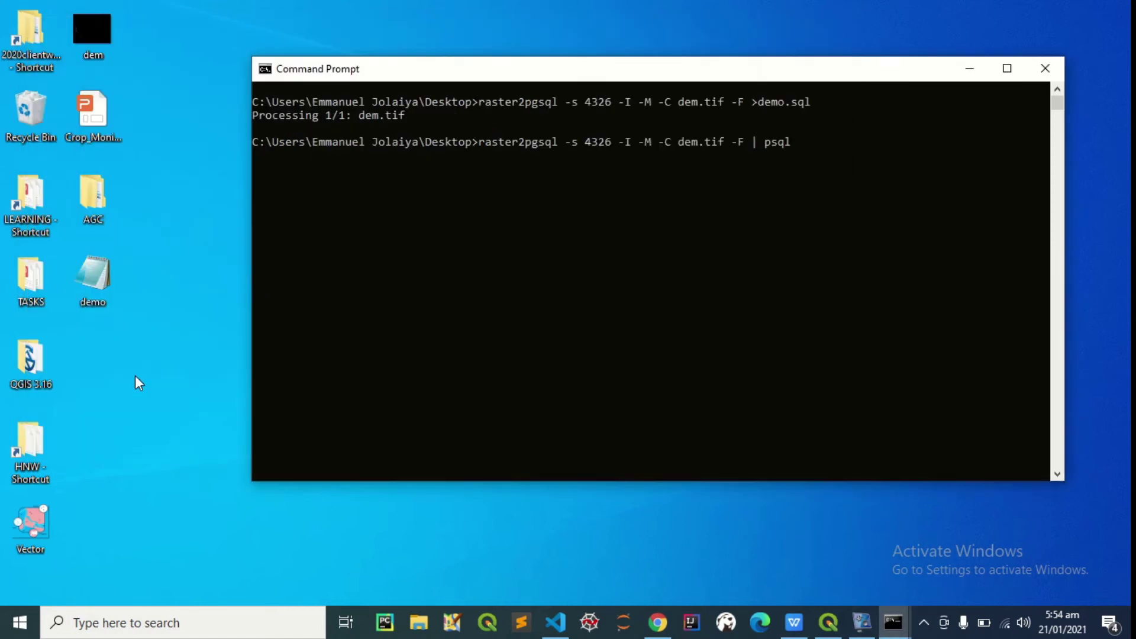
Append -d postgres -h localhost -U postgres -p 5433 after psql and run the piped command
left_click_drag(560, 72, 443, 105)
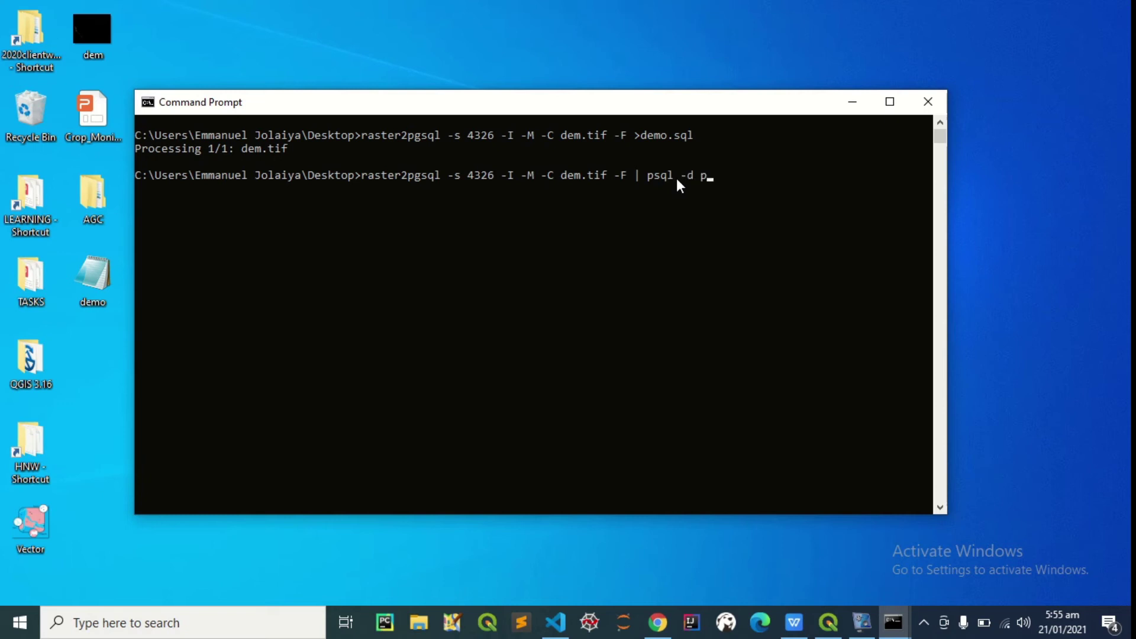
type("ostgres -h localho")
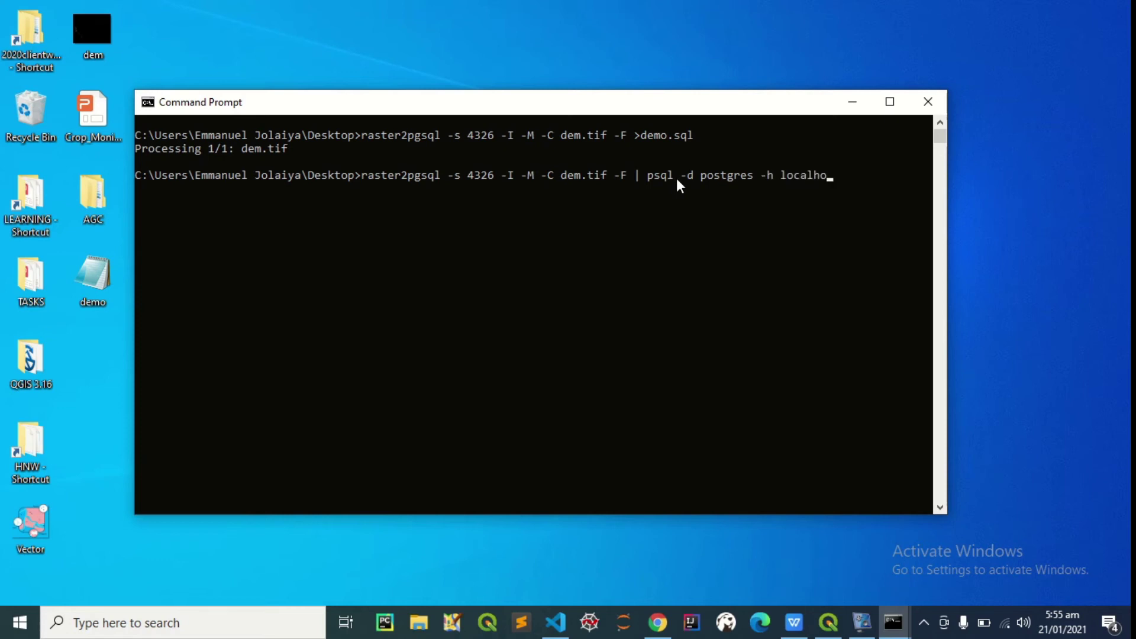
type("st")
type("-U postgres -")
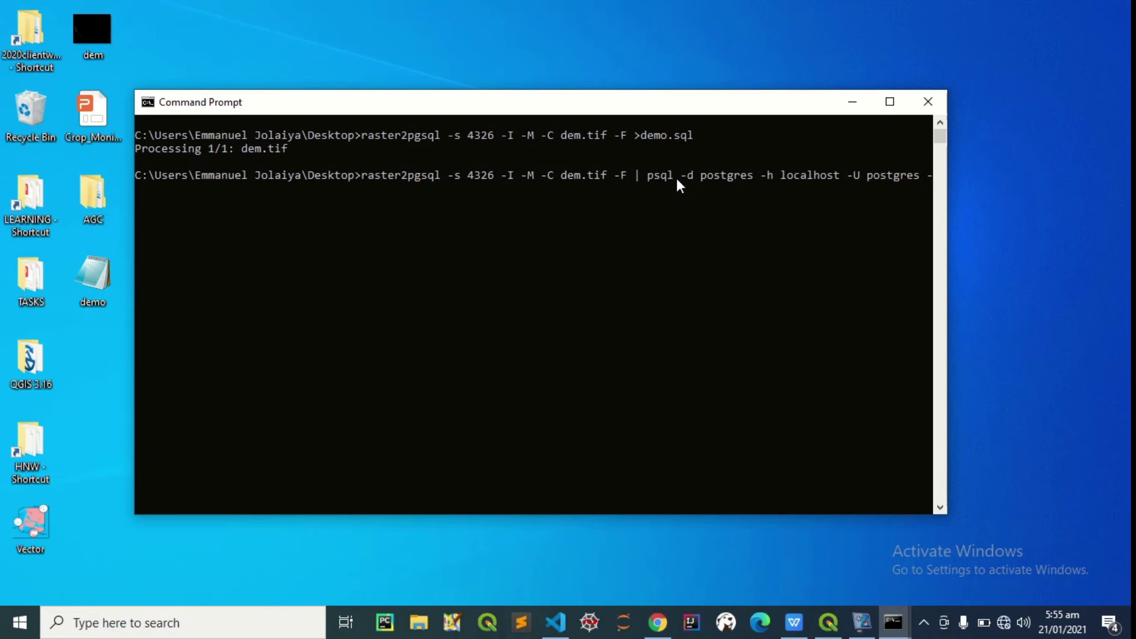
type("p 5433")
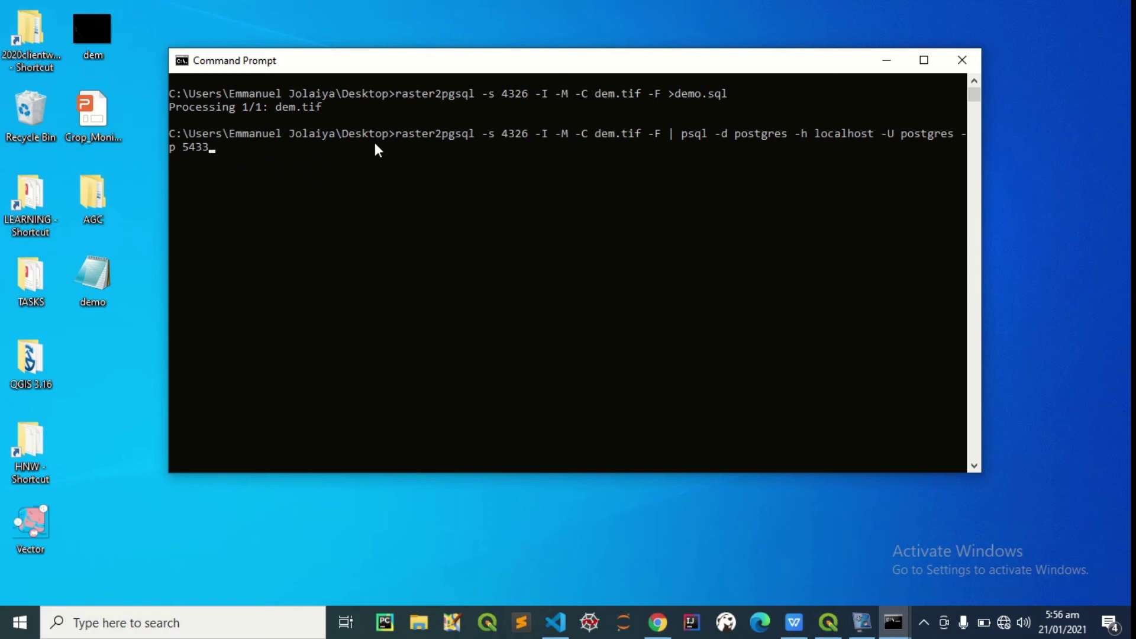
key("Return")
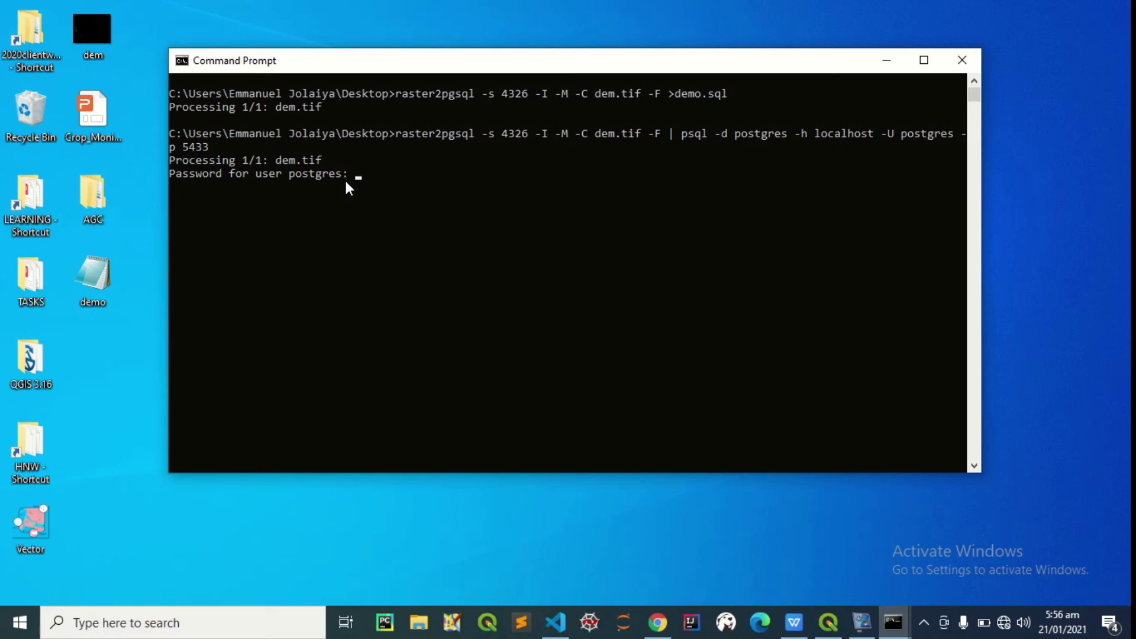
Enter the postgres user's password to complete the raster load, then minimise Command Prompt
key("Return")
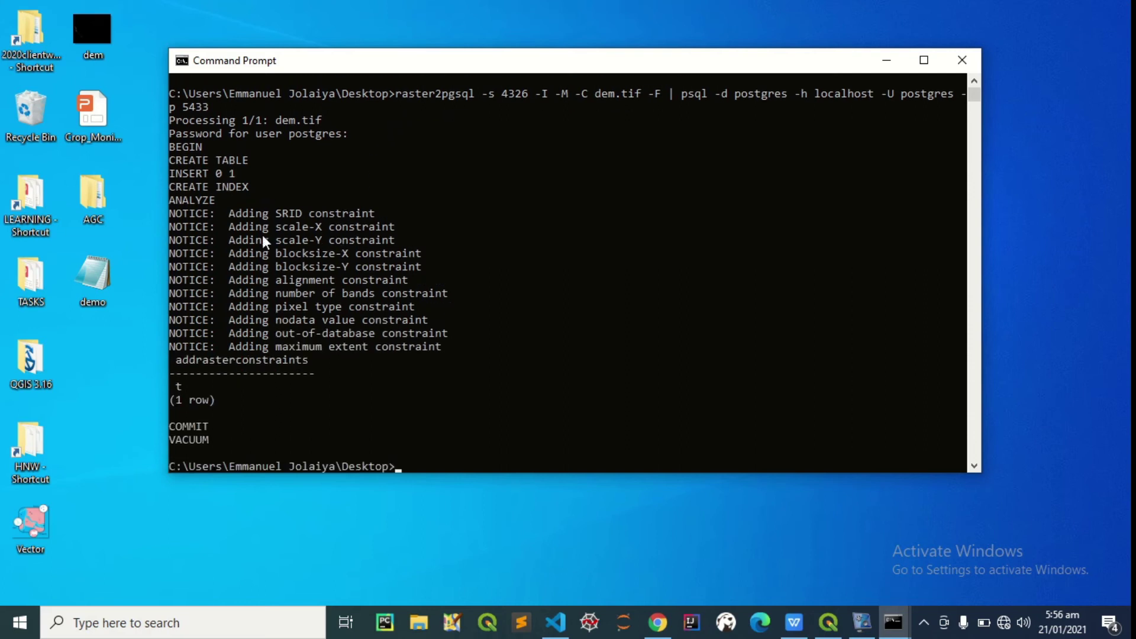
left_click(886, 62)
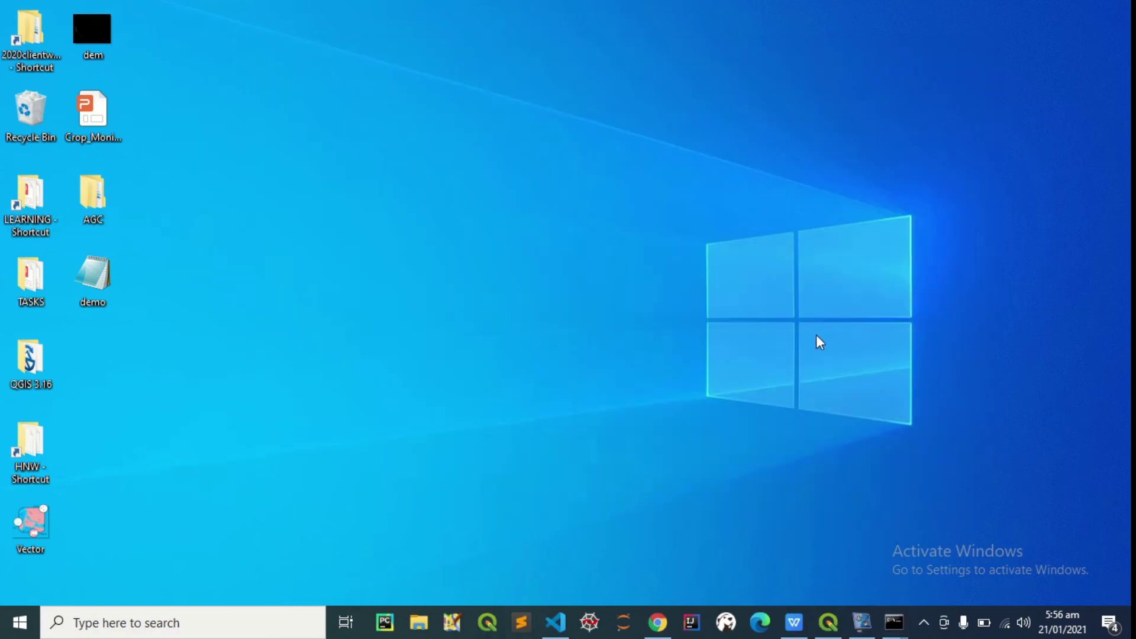
In pgAdmin, expand public > Tables, refresh the list and select the new dem table
left_click(658, 621)
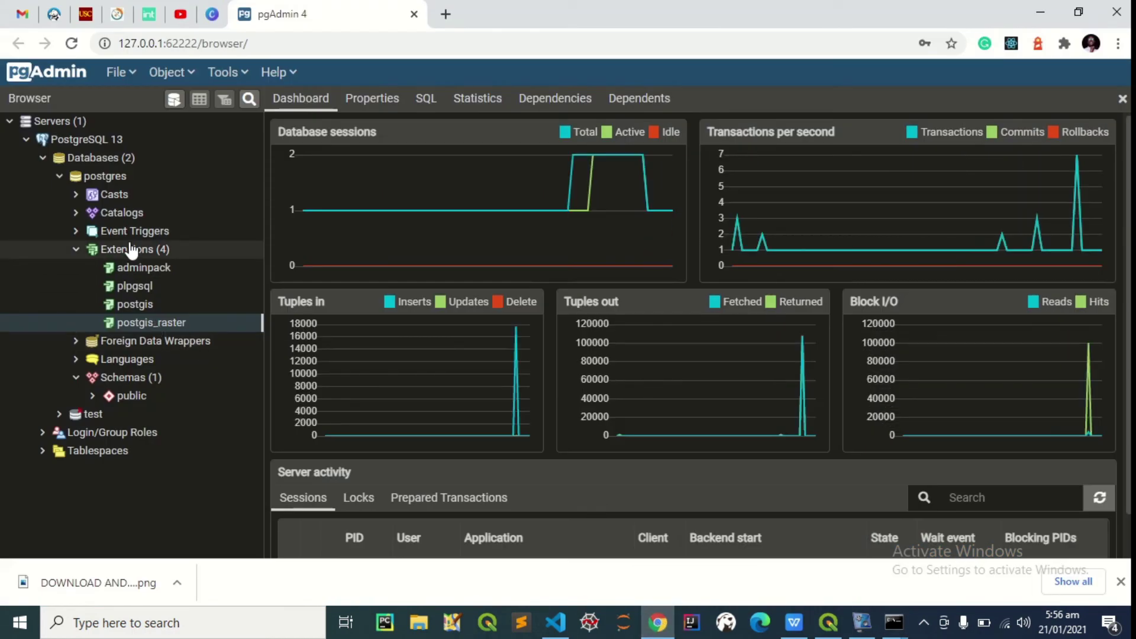
left_click(80, 251)
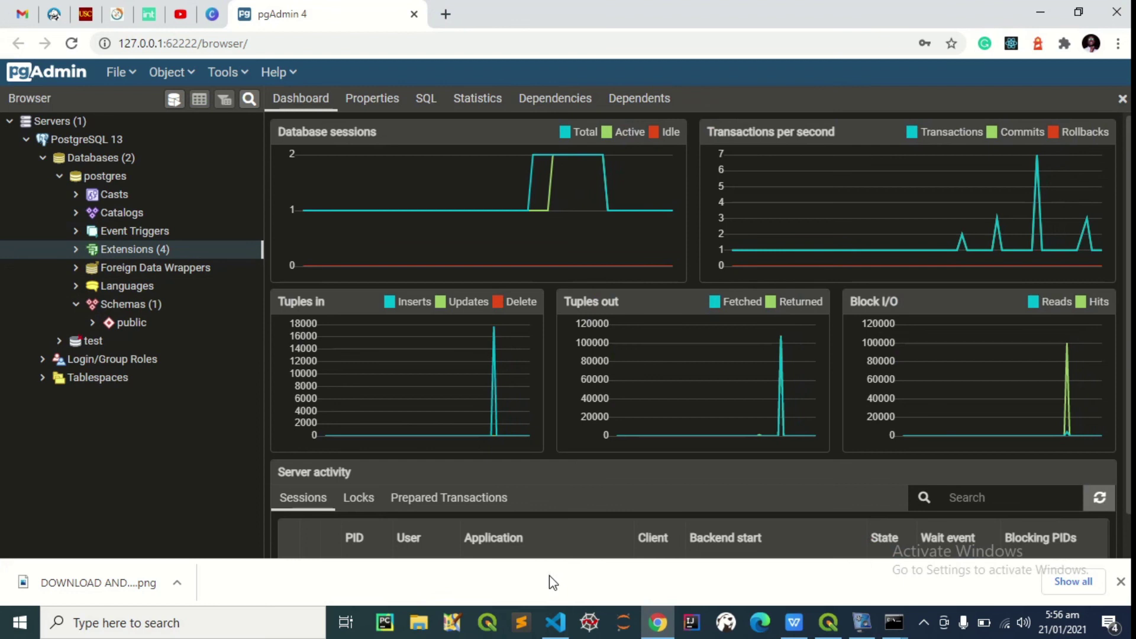
left_click(94, 323)
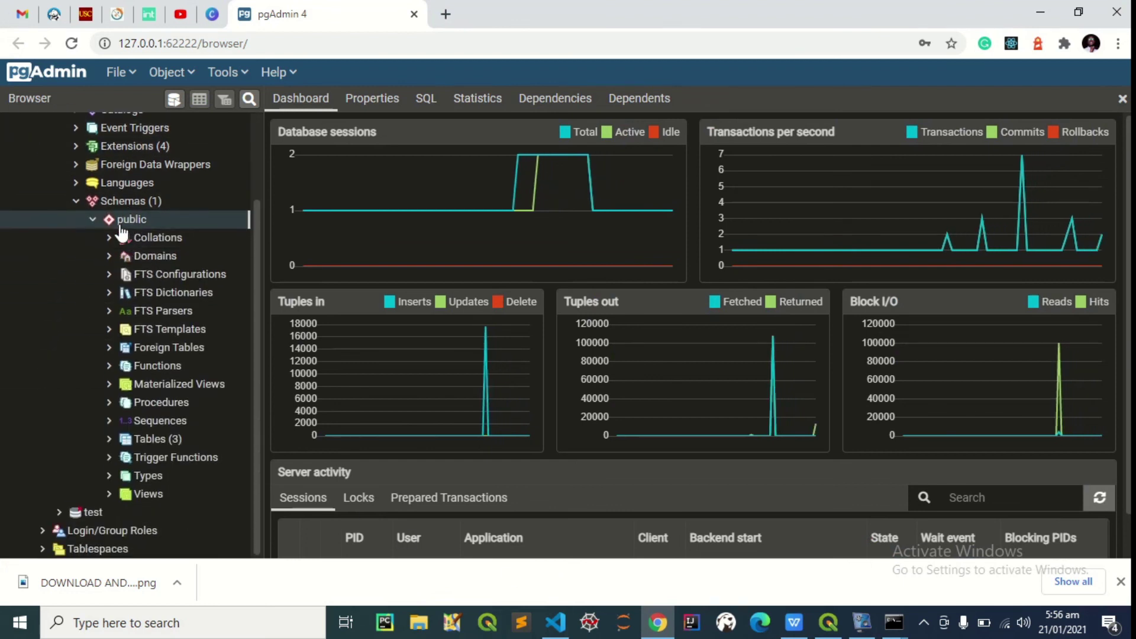
left_click(111, 441)
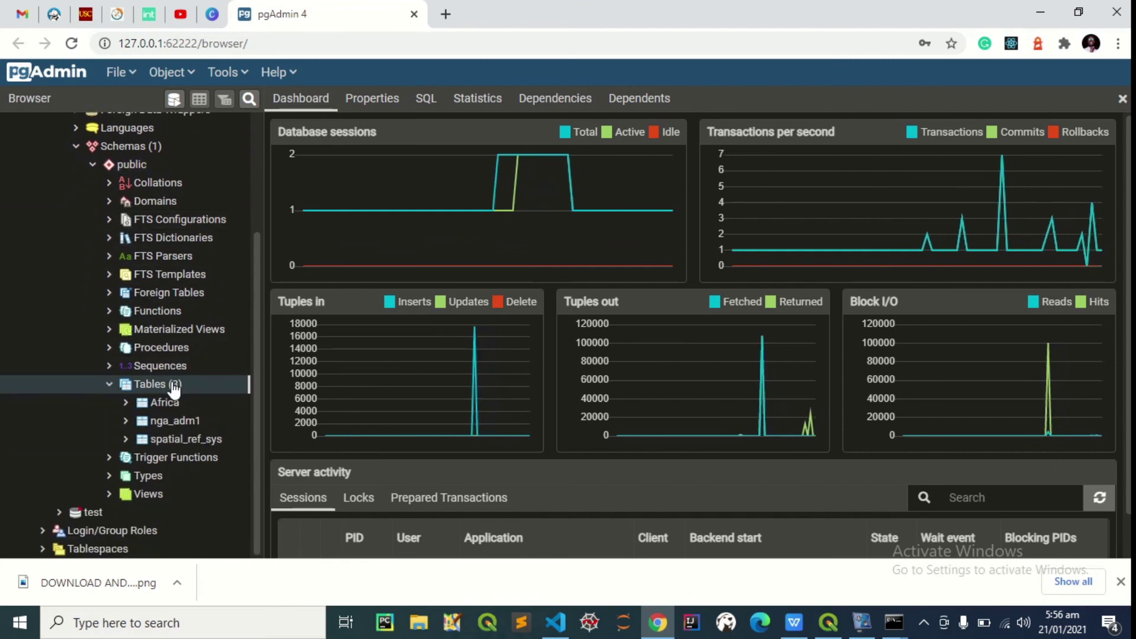
right_click(172, 385)
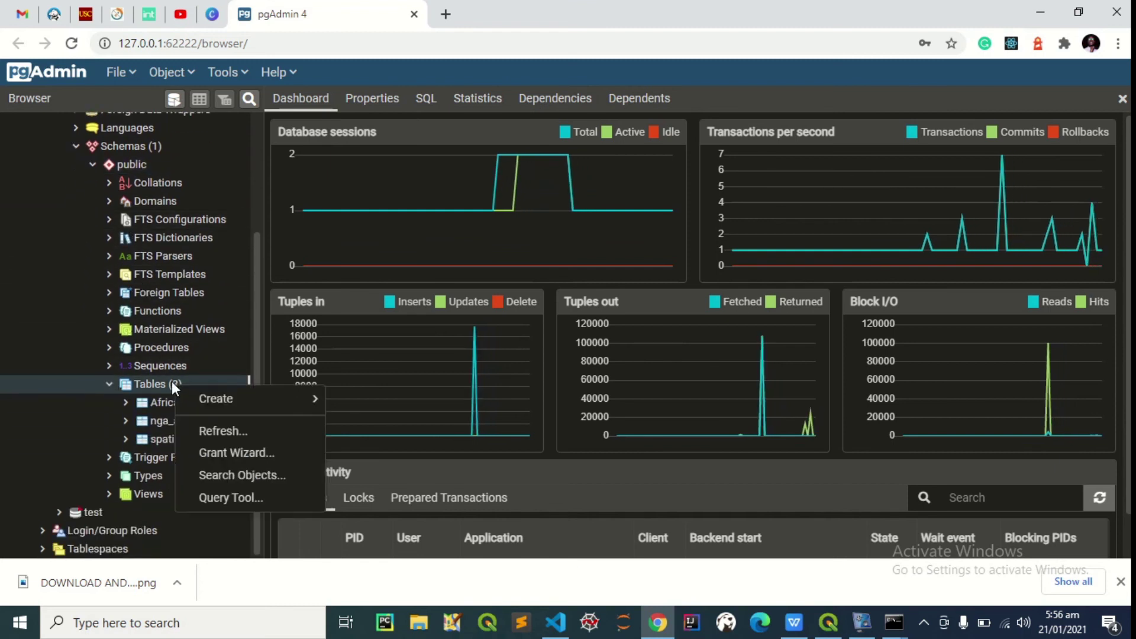
left_click(212, 433)
left_click(177, 441)
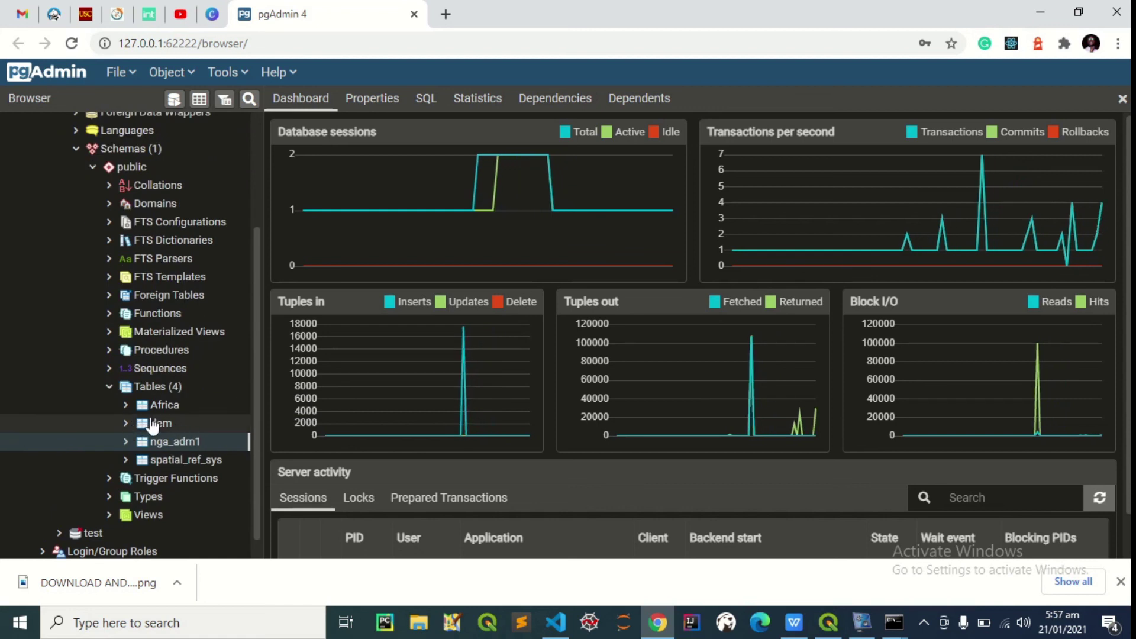
left_click(154, 424)
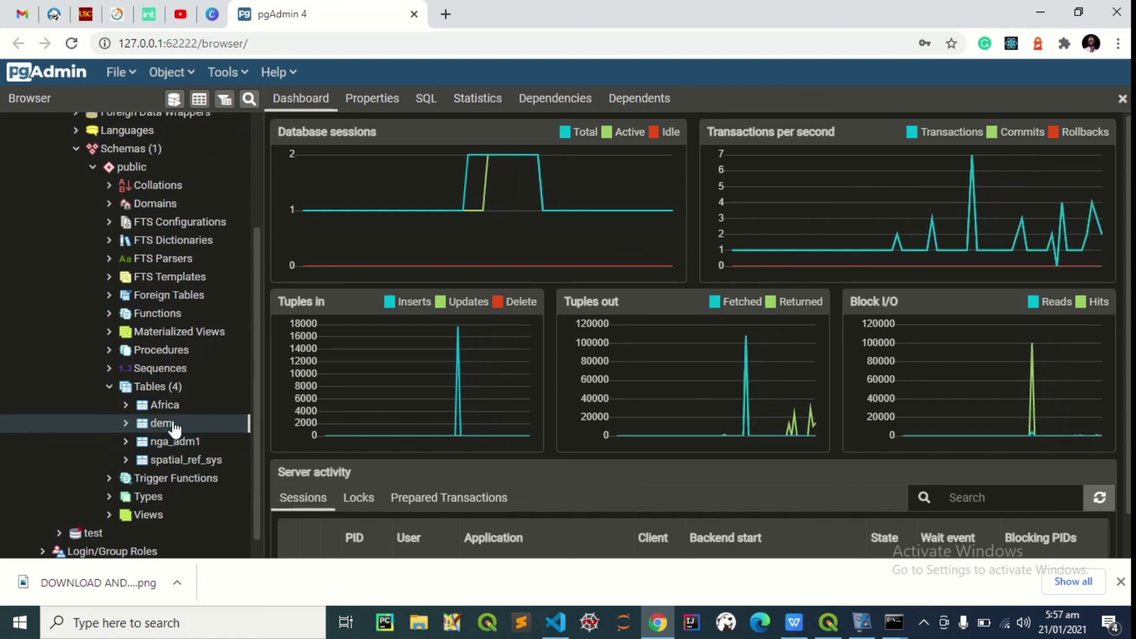
Bring QGIS forward and remove the file-based dem layer from the project
left_click(1030, 6)
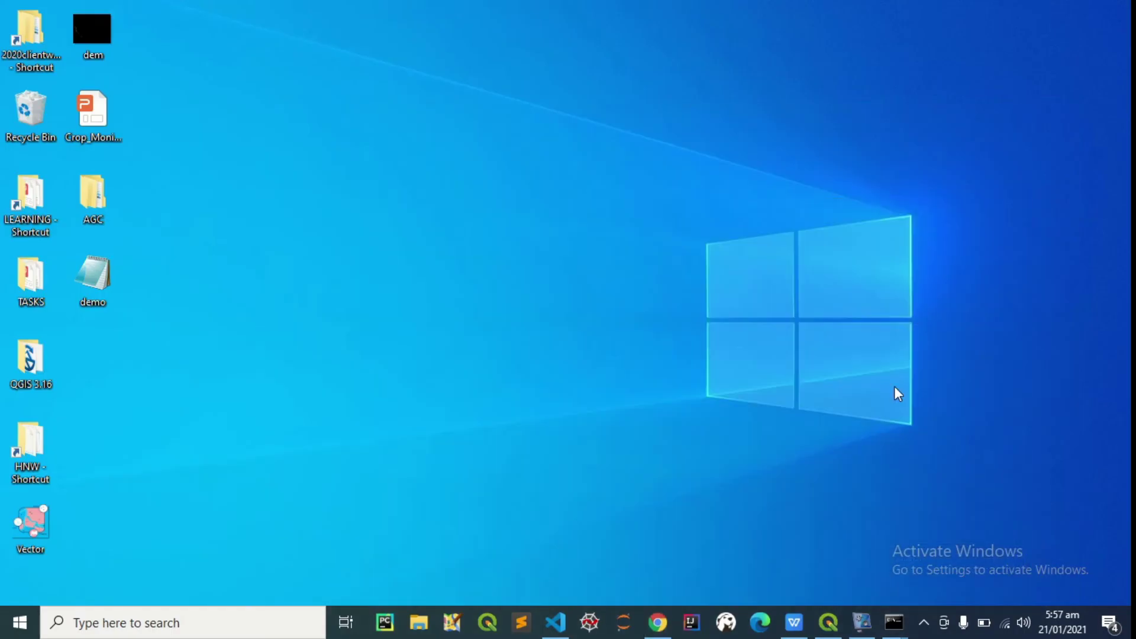
left_click(828, 622)
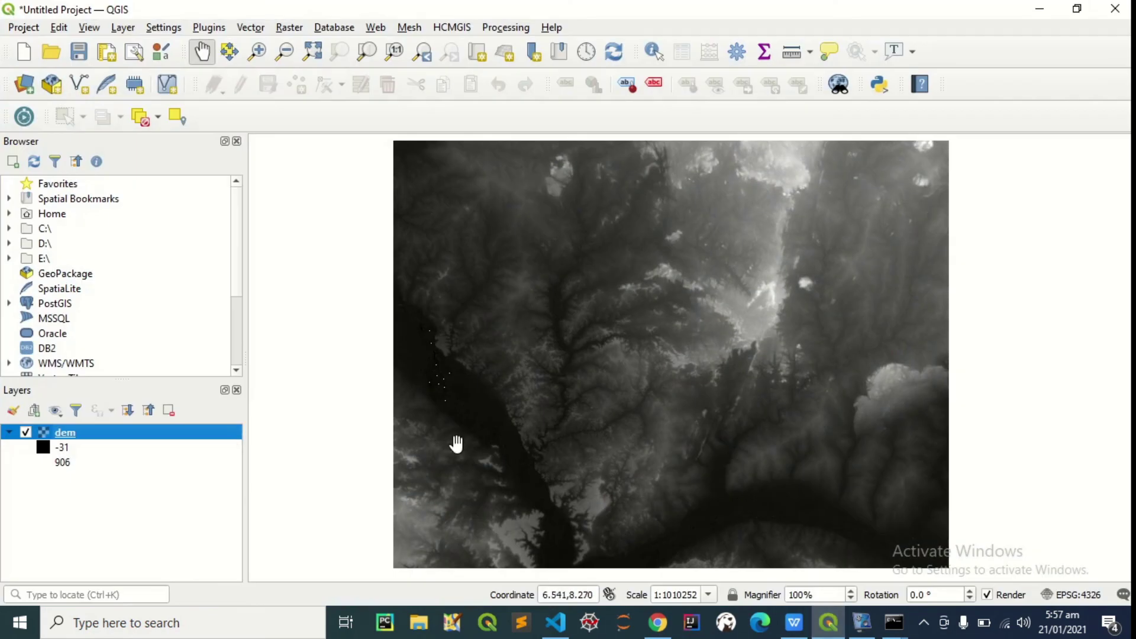
right_click(105, 435)
left_click(183, 298)
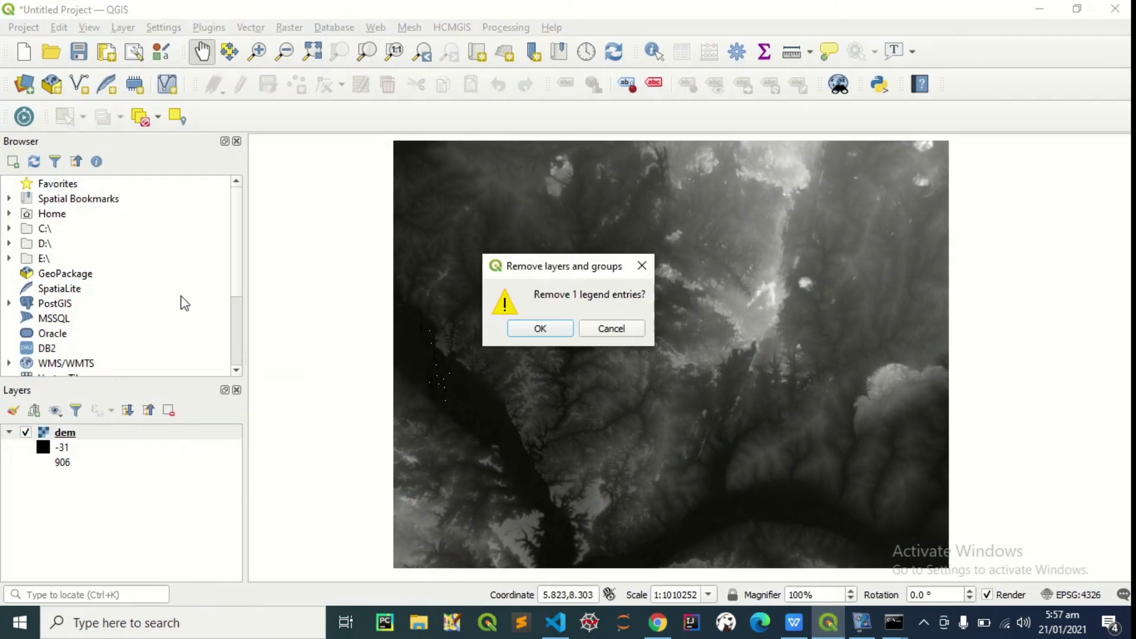
left_click(569, 334)
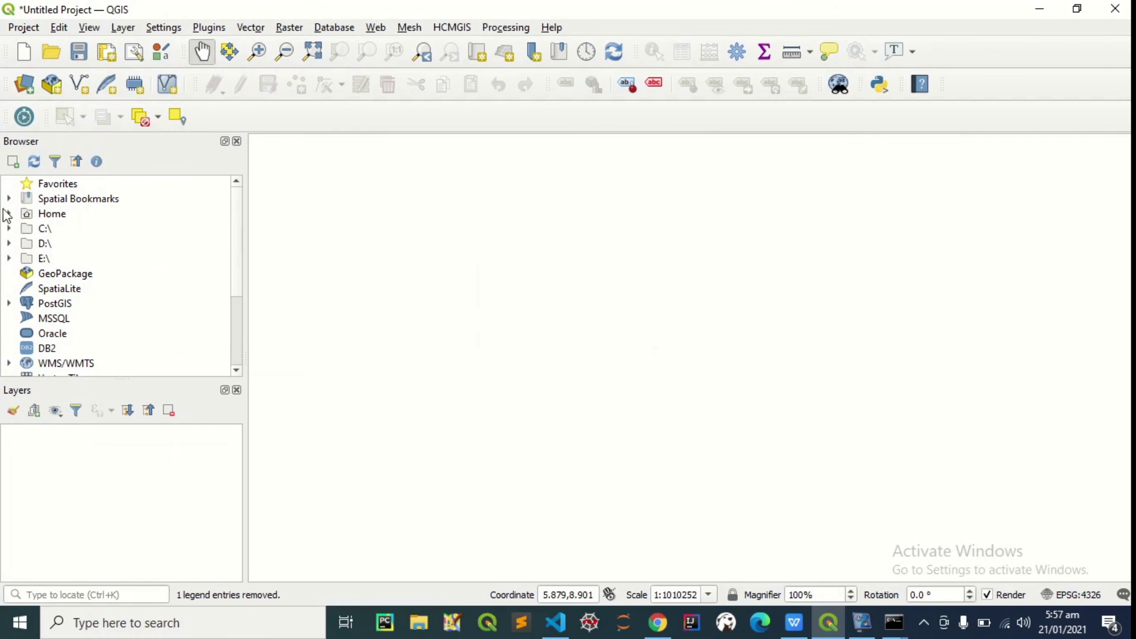
scroll(101, 239, "down", 1)
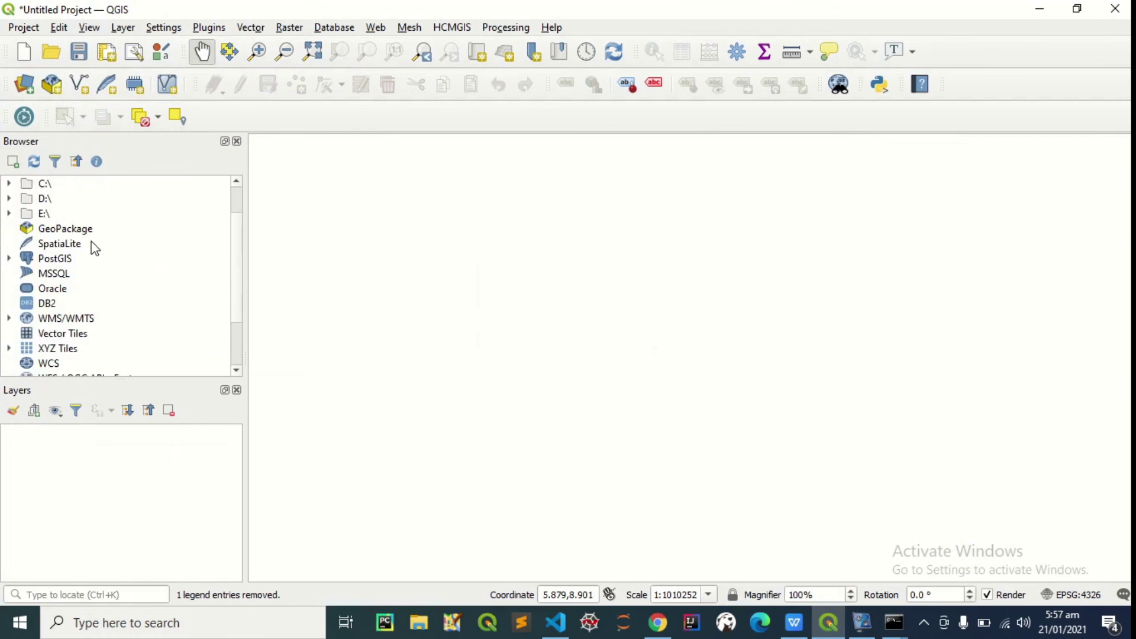
Connect to CONNECTTOPOSTGIS as user postgres with its password and expand the public schema
left_click(9, 259)
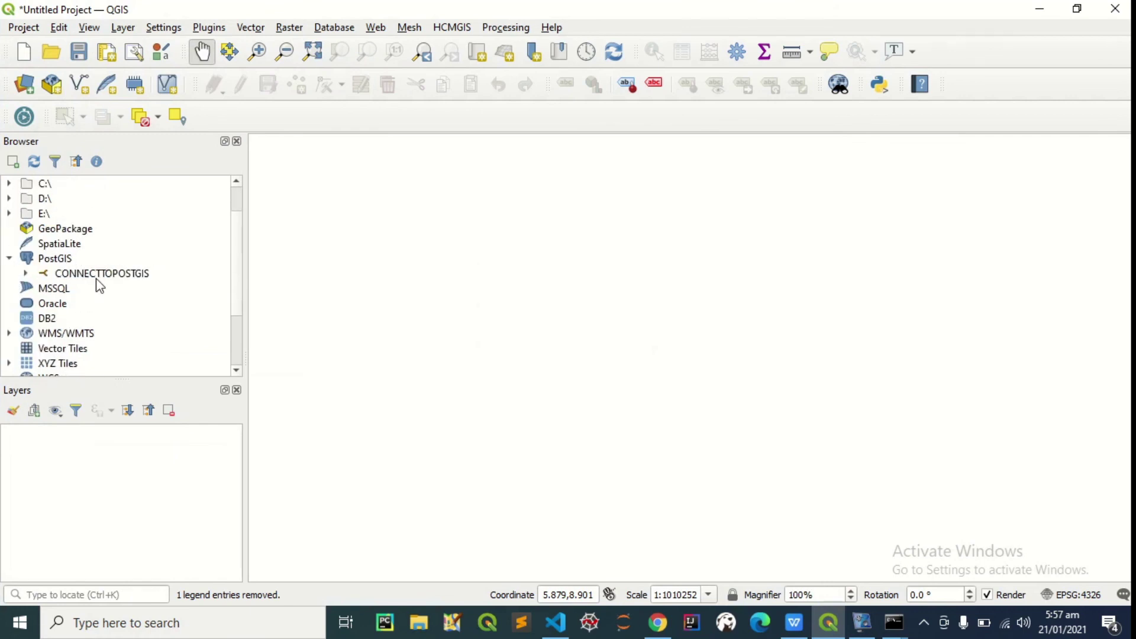
left_click(27, 274)
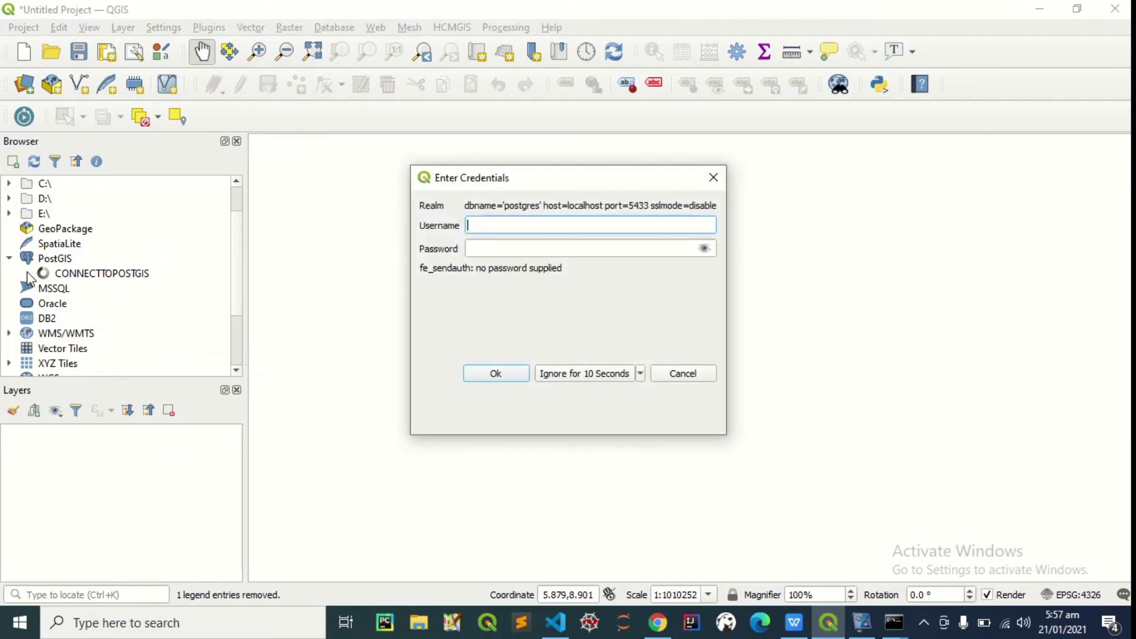
type("postgres")
left_click(483, 252)
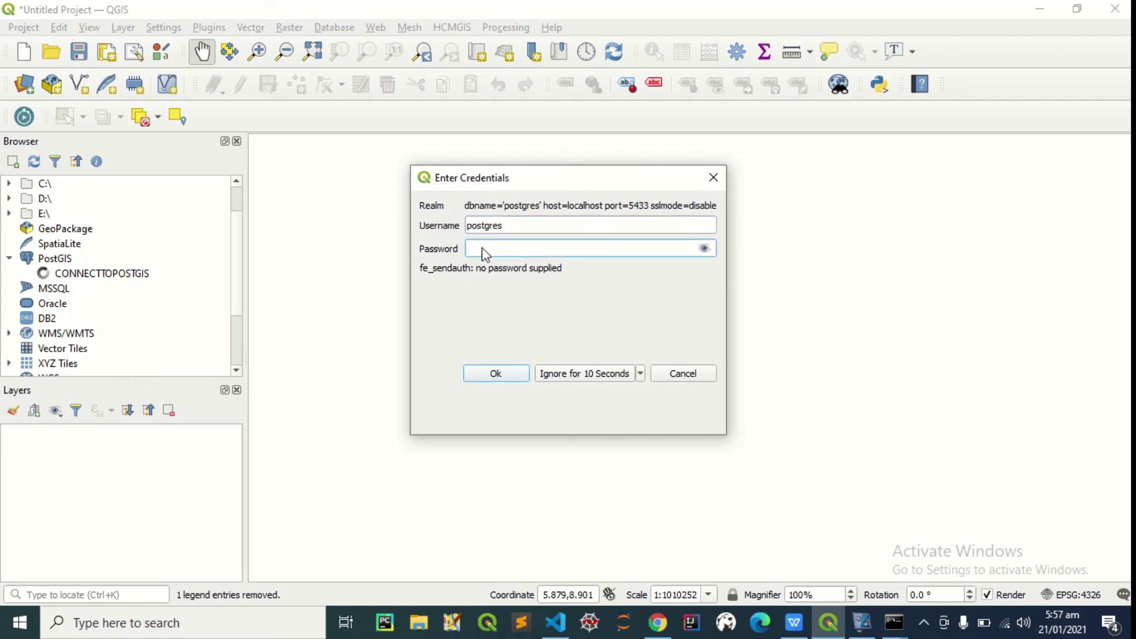
type("postgres")
key("Return")
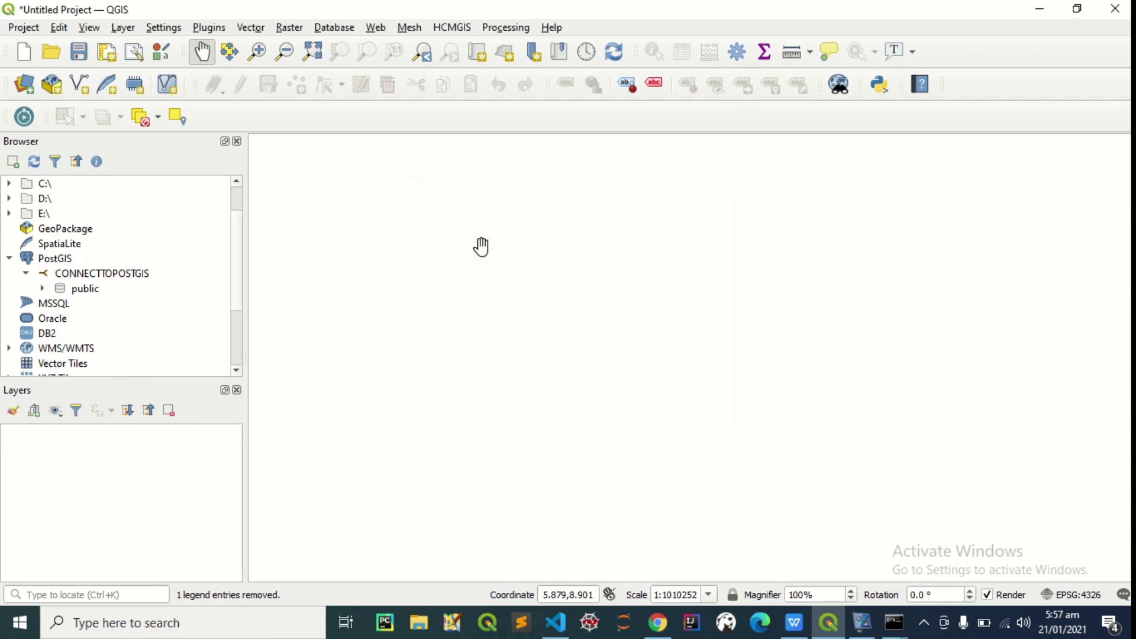
left_click(42, 289)
Add the PostGIS dem raster table to the QGIS map, cancelling an accidental rename
left_click(98, 324)
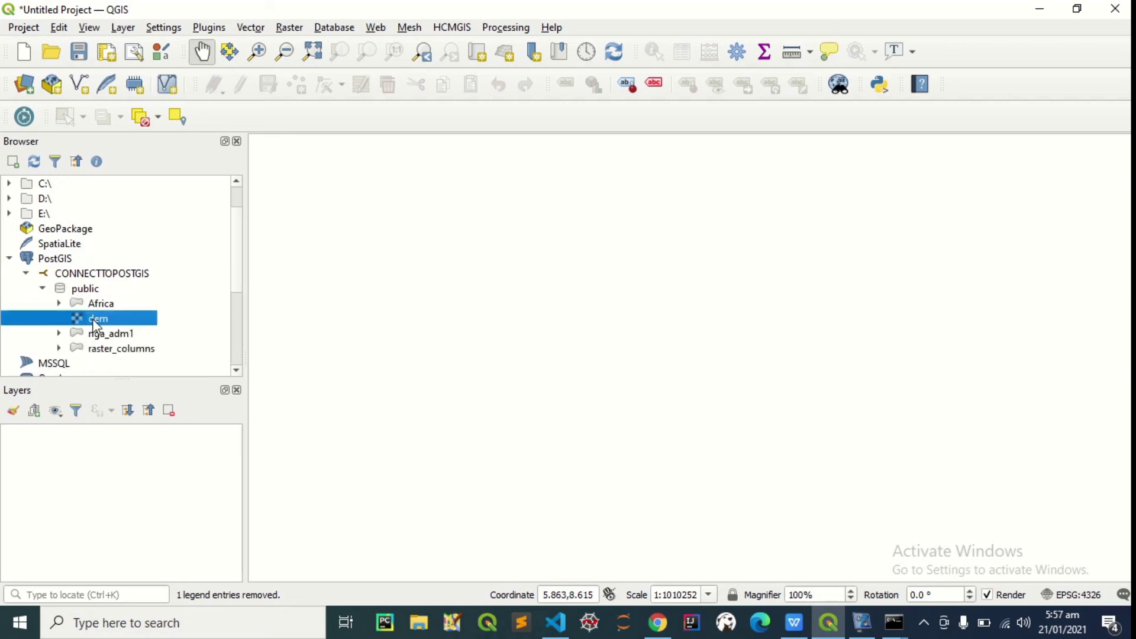
right_click(100, 321)
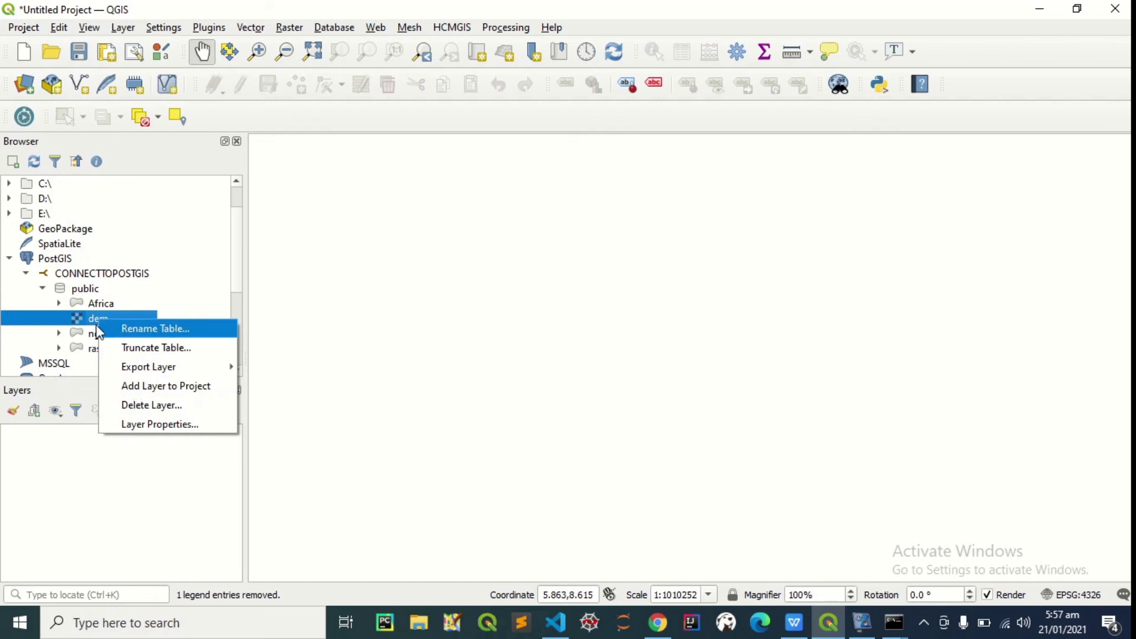
right_click(85, 320)
left_click(88, 326)
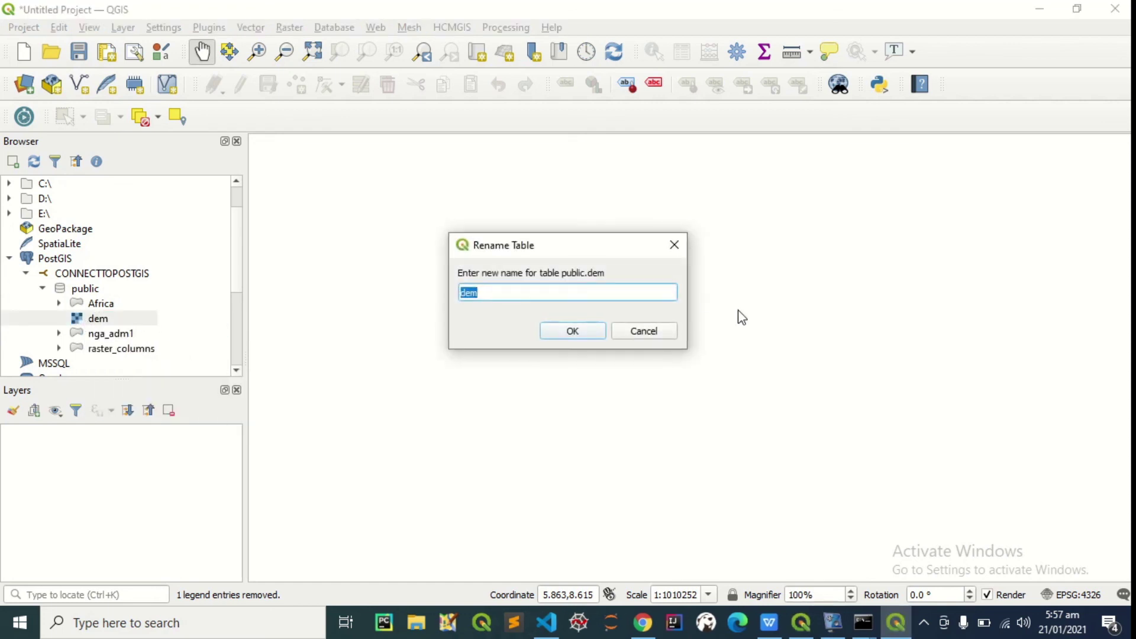
left_click(645, 330)
right_click(142, 323)
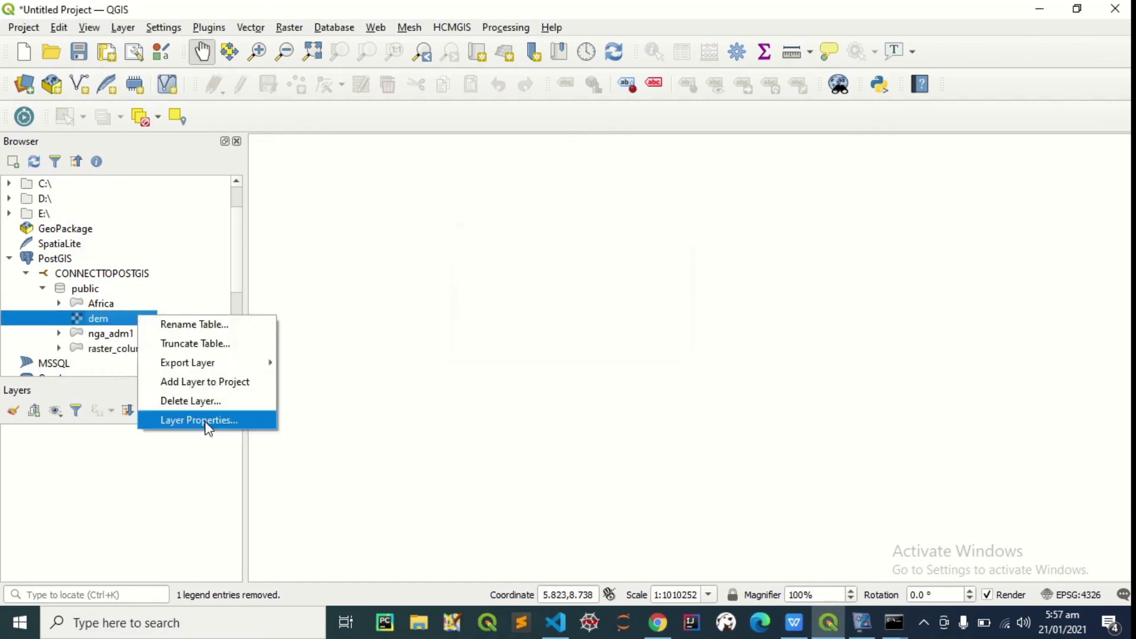
left_click(214, 381)
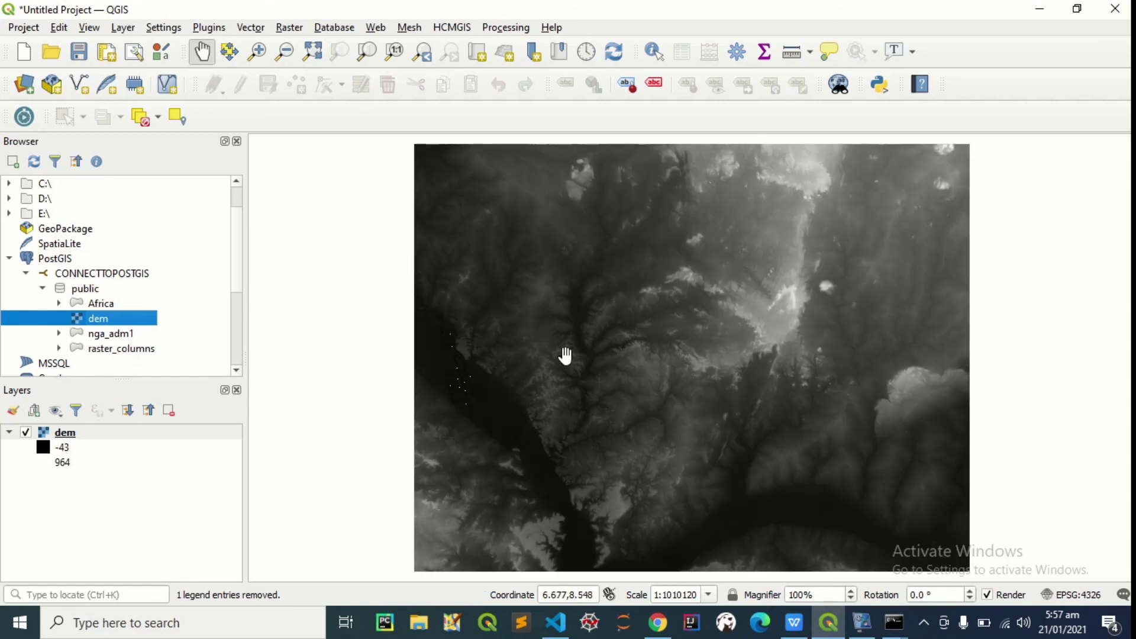
Pan around the displayed DEM, then minimise QGIS
left_click_drag(626, 329, 593, 325)
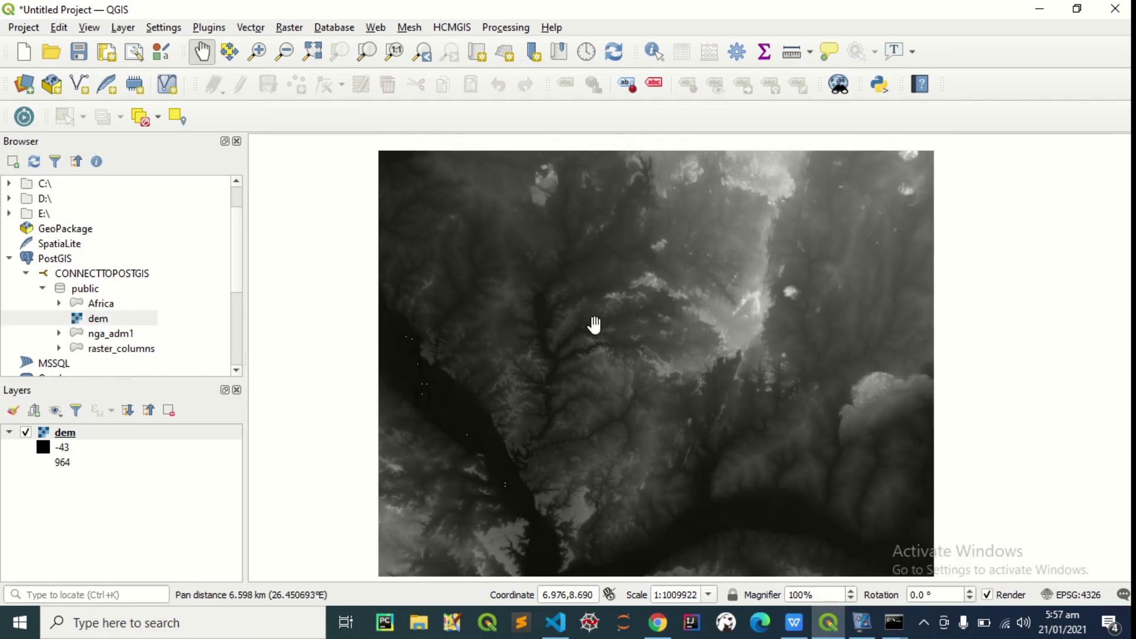
left_click_drag(695, 348, 709, 328)
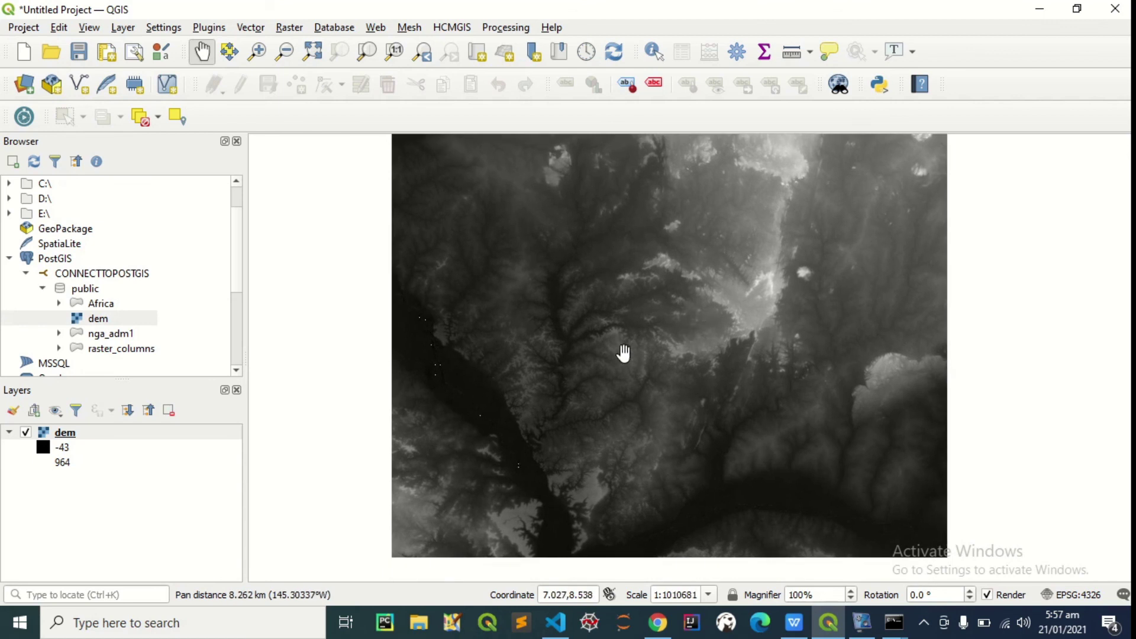
left_click(1040, 8)
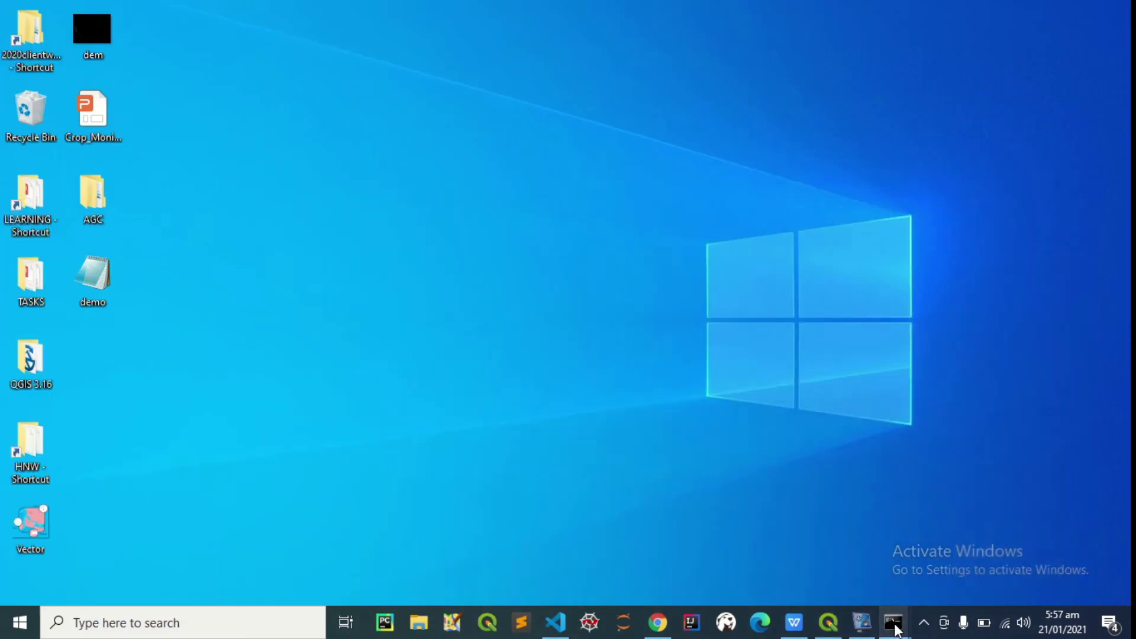
Run raster2pgsql without arguments in Command Prompt to display its help options
mouse_move(891, 622)
left_click(941, 547)
left_click(417, 466)
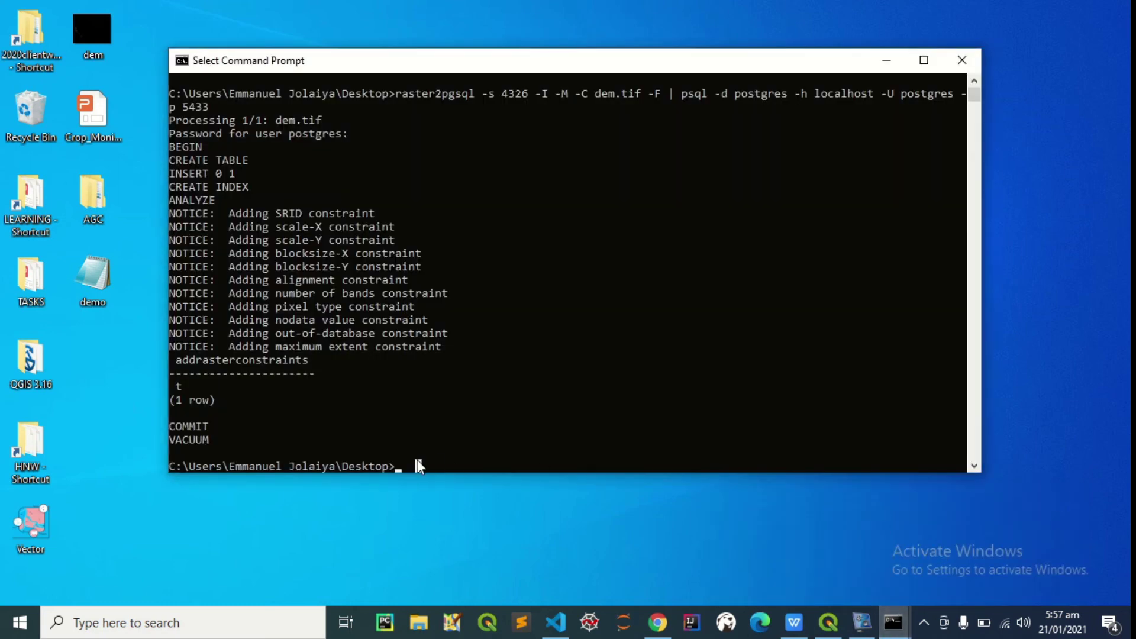
type("ras")
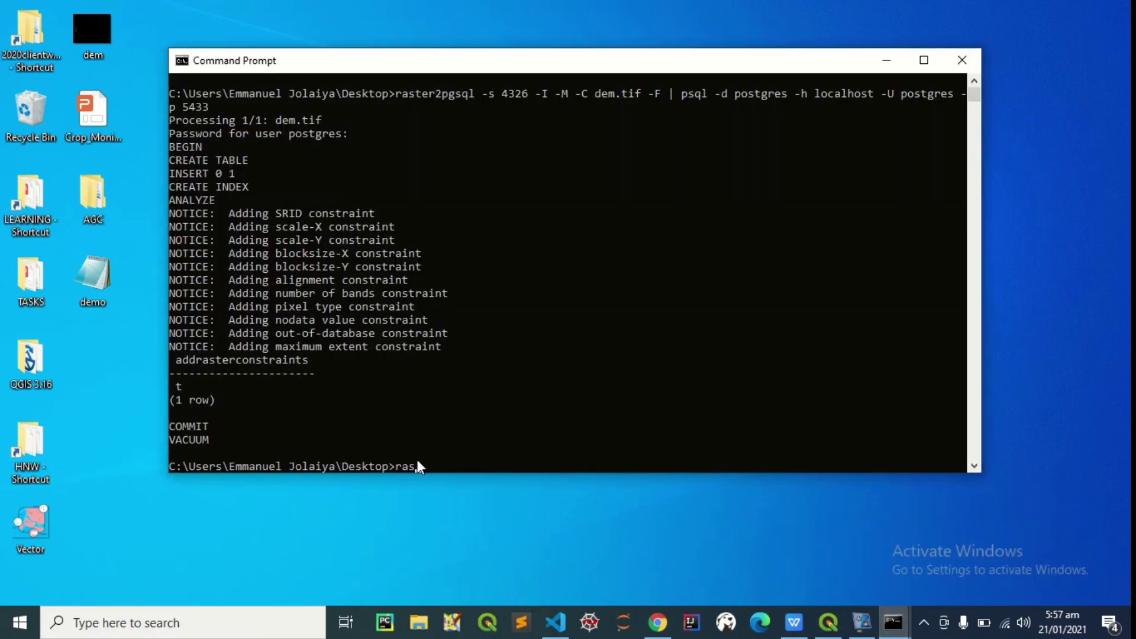
type("ter2pgsql")
key("Return")
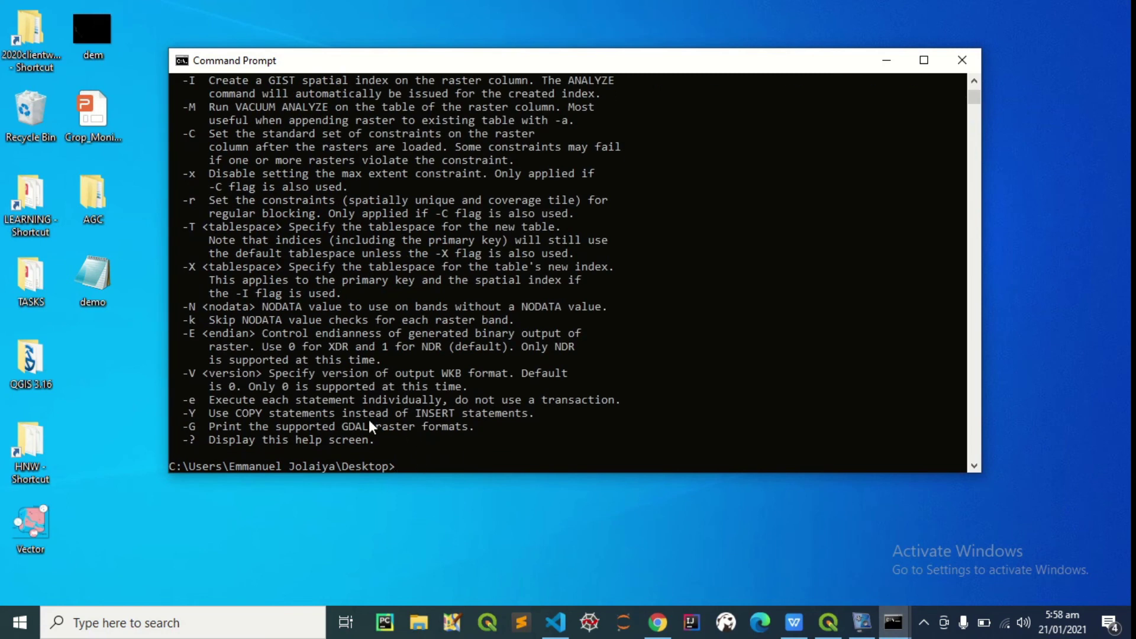
Scroll up and down through the raster2pgsql help text to review its options
scroll(197, 314, "up", 7)
scroll(203, 291, "up", 6)
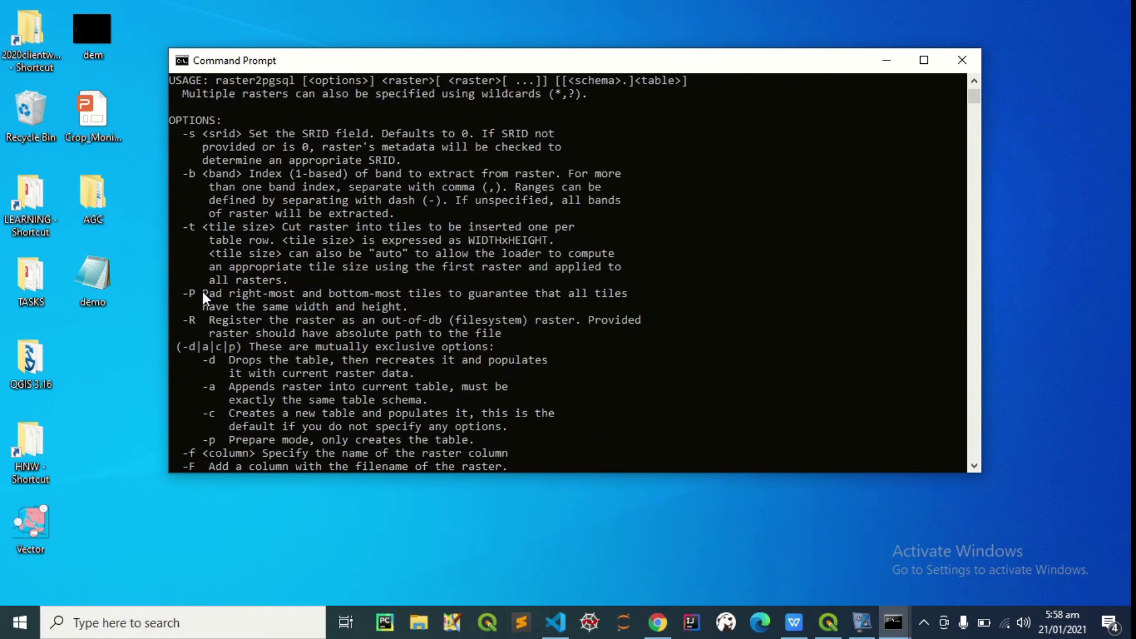
scroll(308, 267, "down", 12)
scroll(332, 302, "down", 5)
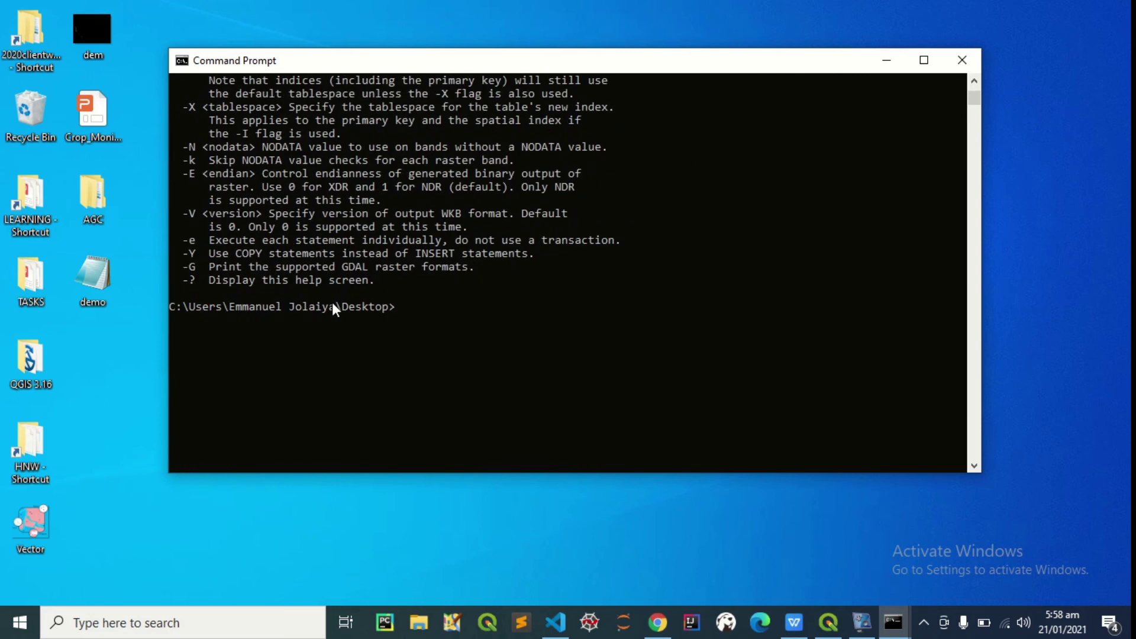
scroll(332, 302, "up", 20)
scroll(332, 304, "up", 1)
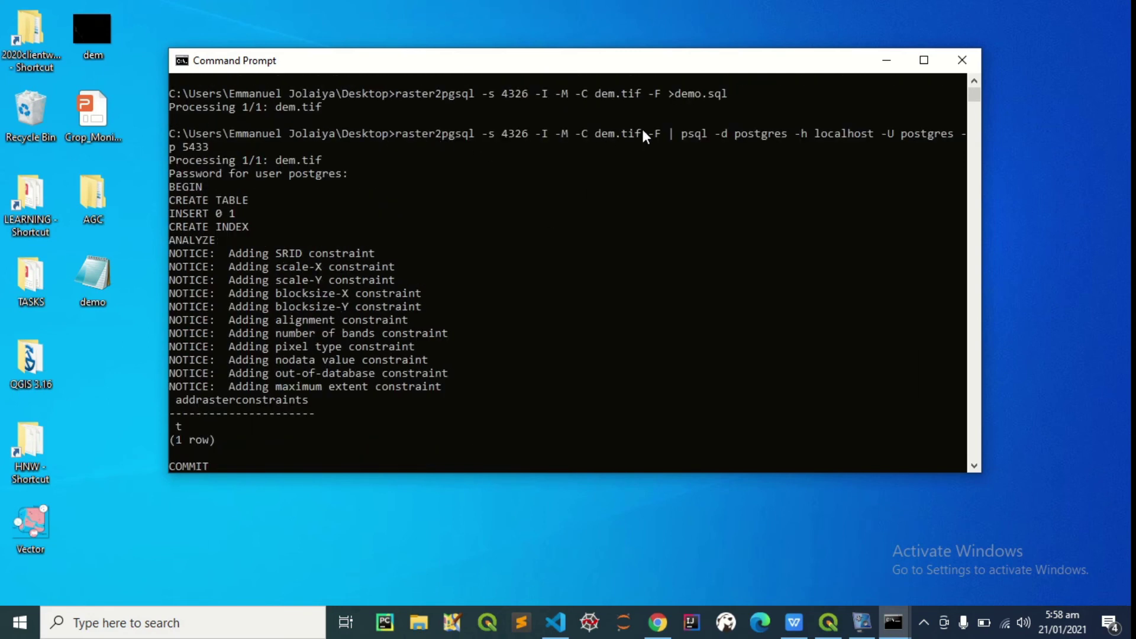
scroll(455, 270, "down", 20)
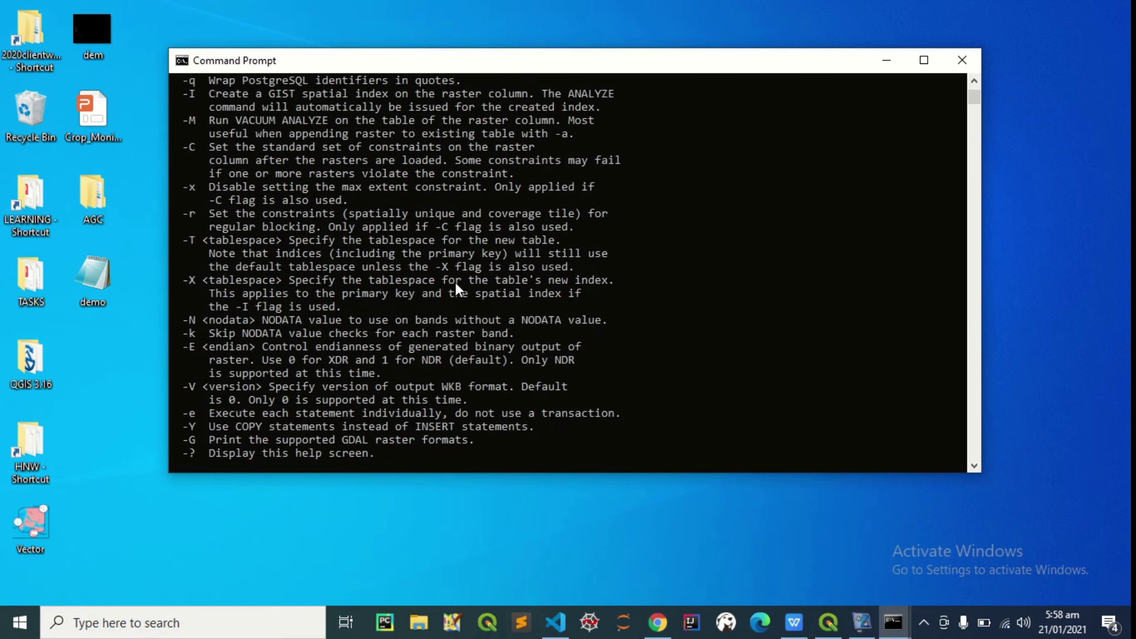
scroll(449, 308, "down", 5)
Clear the console with cls, leaving an empty prompt in the Desktop folder
type("cle")
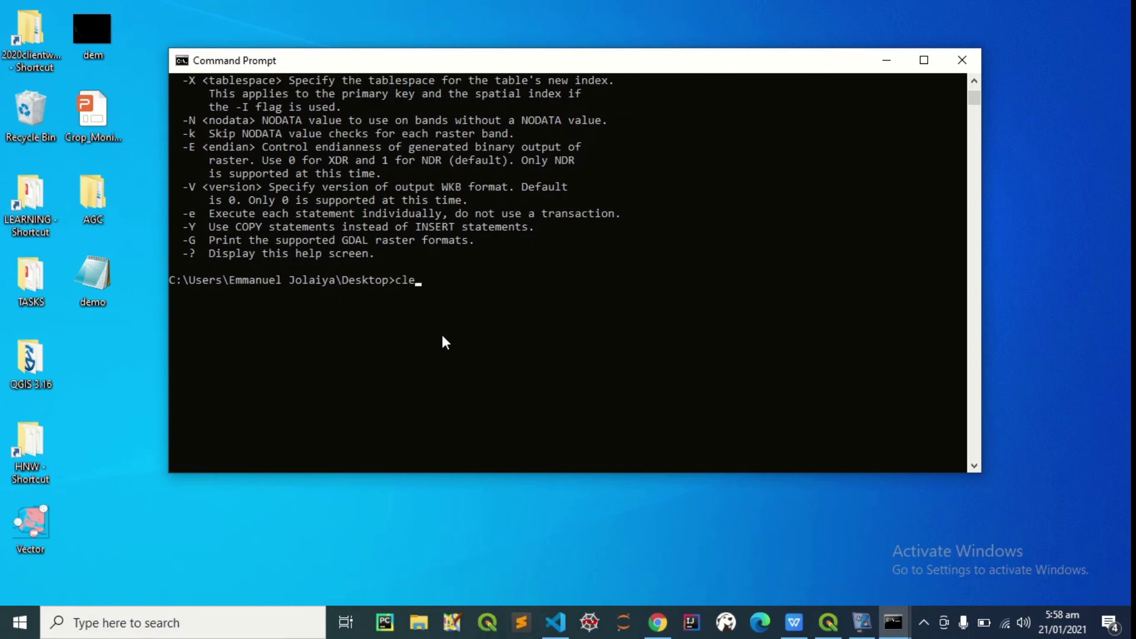
type("r")
key("BackSpace")
type("s")
key("Return")
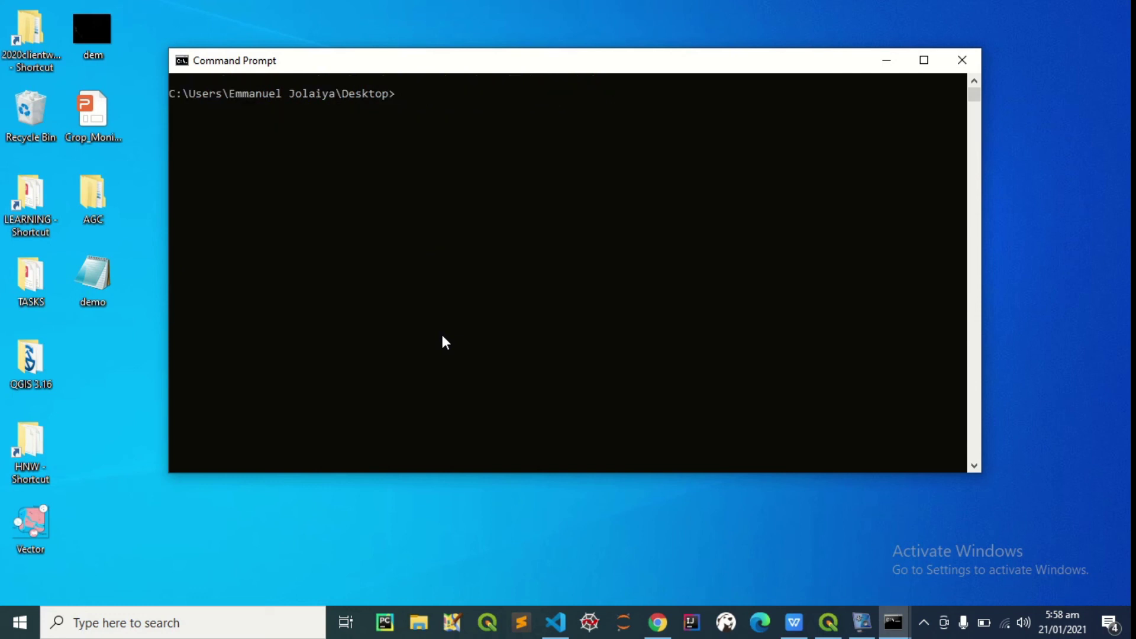